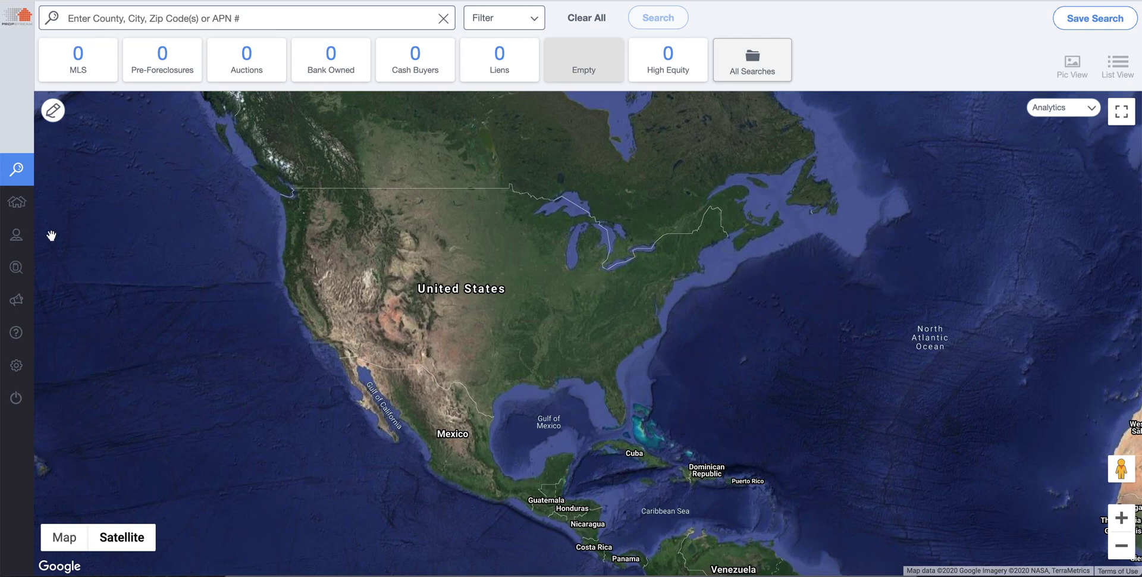
mouse_move(35, 203)
left_click(535, 23)
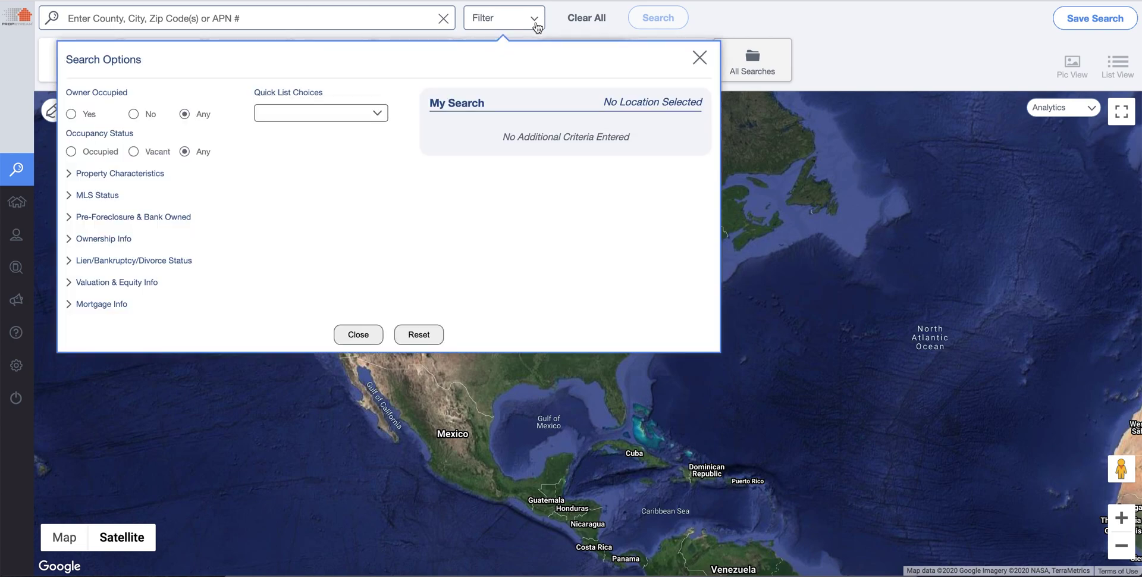
left_click(535, 23)
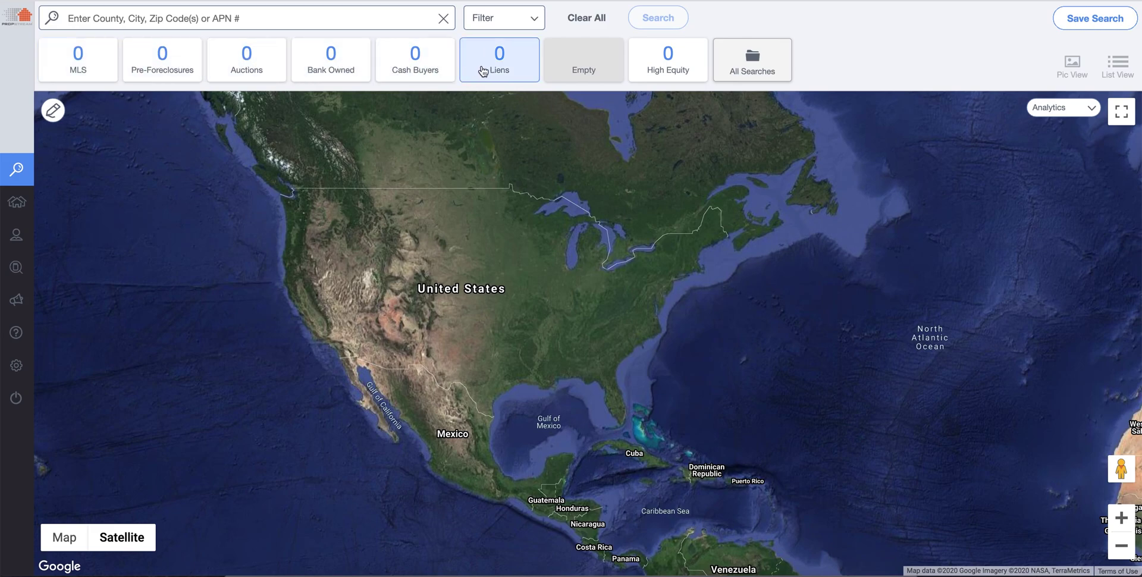
Step: Search for properties in Cincinnati, OH from the recent searches and change the satellite imagery to the standard map
left_click(130, 22)
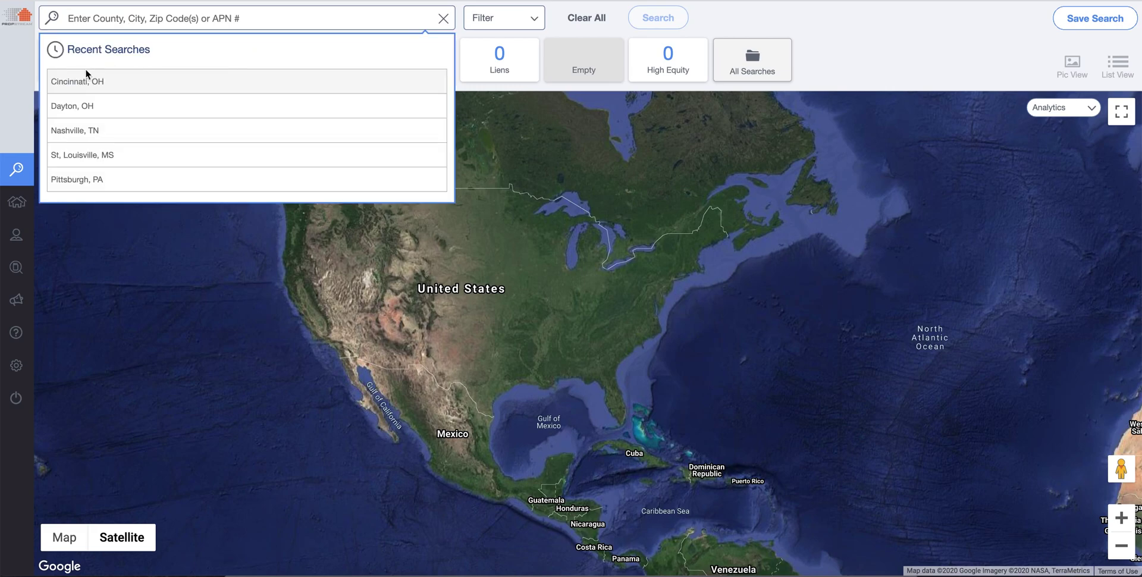
left_click(71, 81)
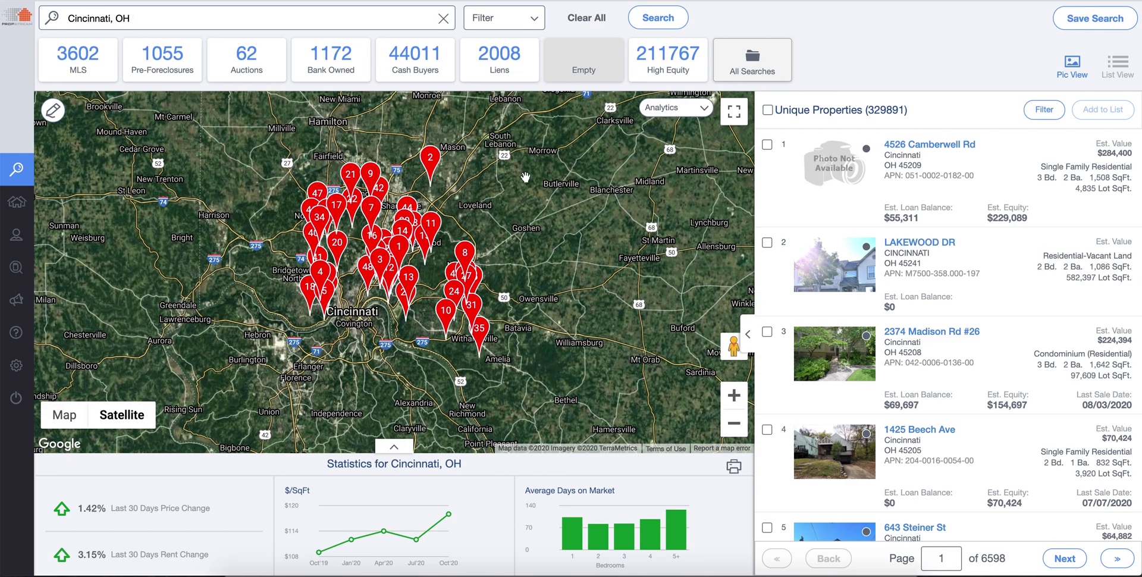
left_click(66, 424)
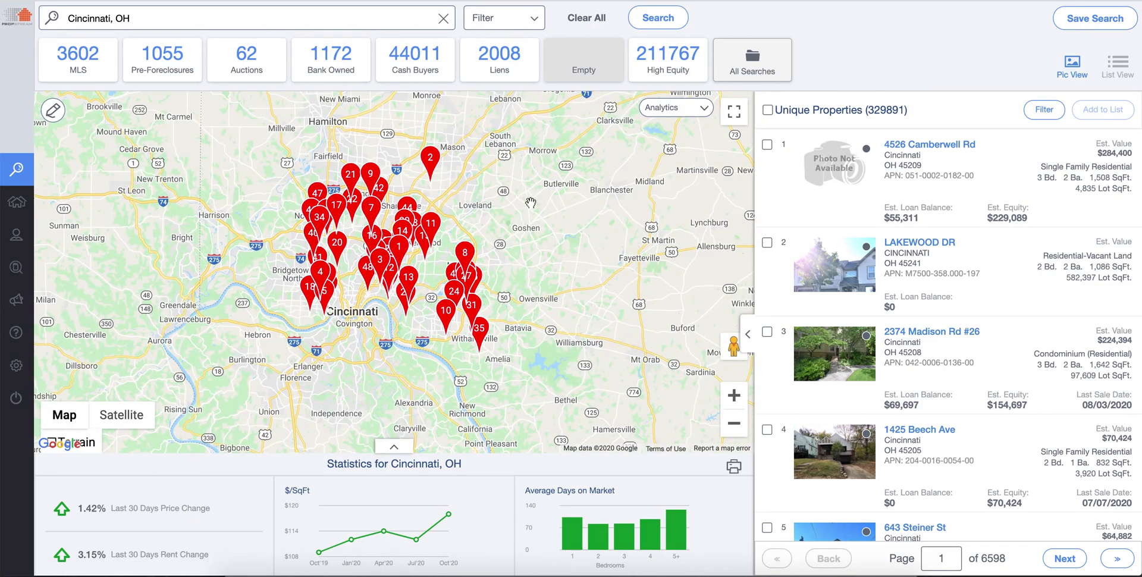
Step: Inspect the Street View imagery near property 1 on the Cincinnati map, and return to the area-wide map
left_click(734, 397)
left_click(733, 397)
left_click(733, 397)
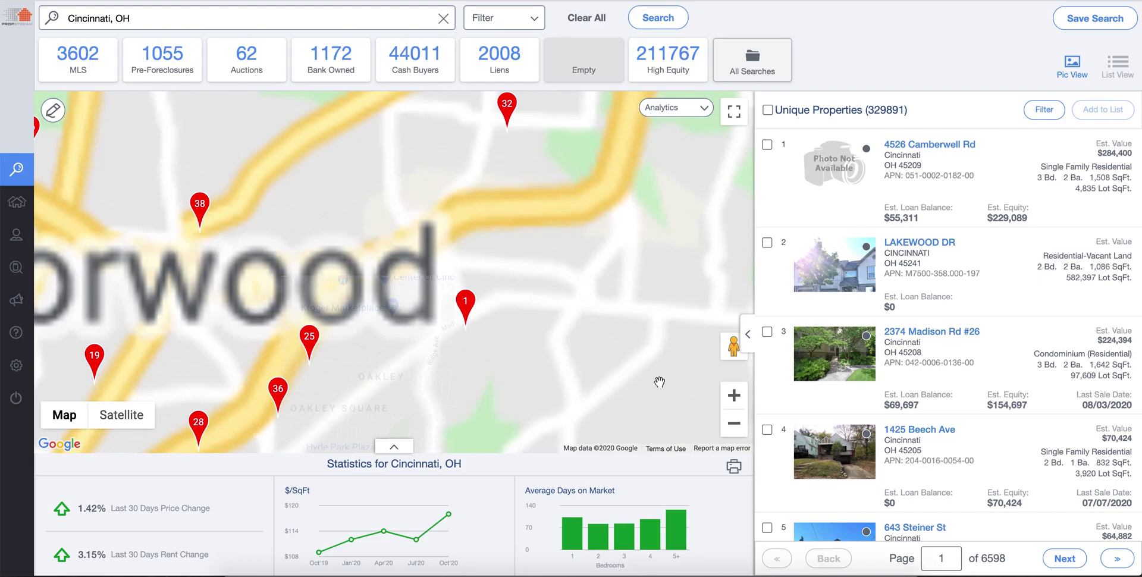
mouse_move(726, 359)
left_mouse_down()
mouse_move(476, 324)
mouse_move(425, 330)
left_mouse_up()
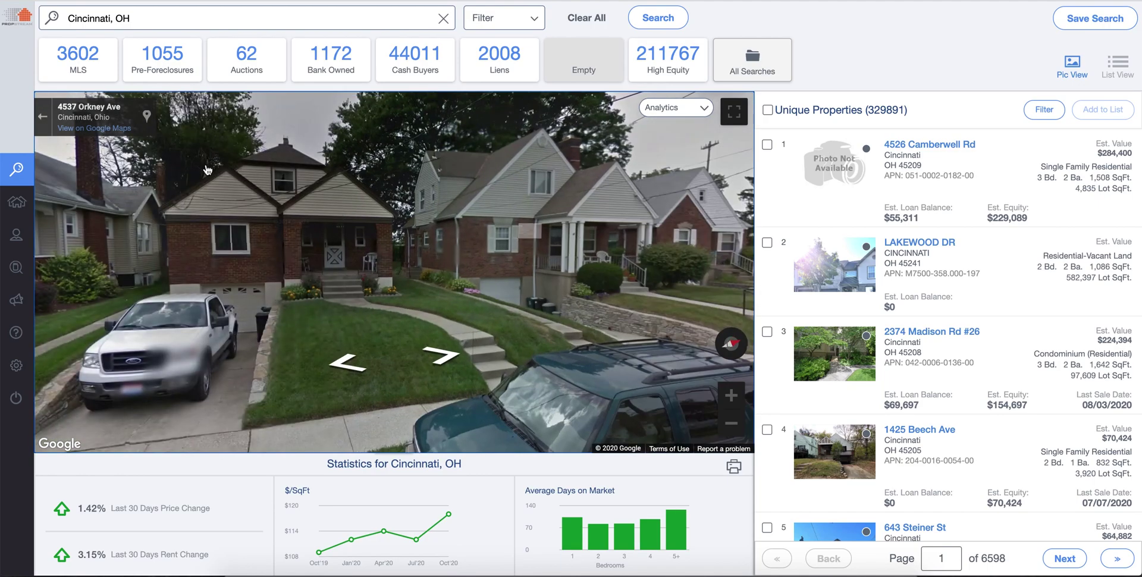
left_click(42, 116)
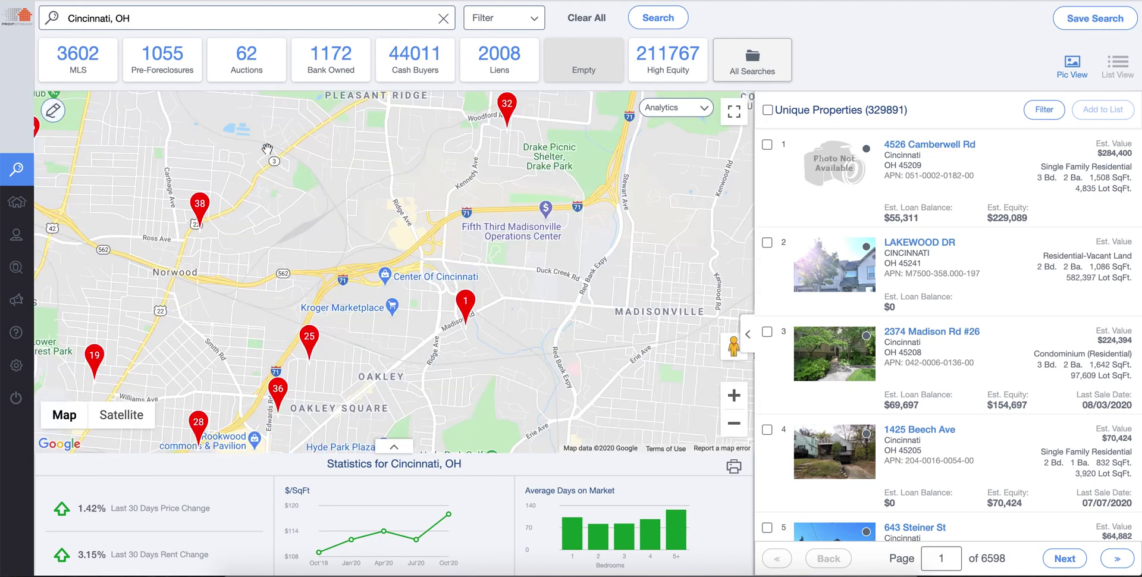
left_click(733, 423)
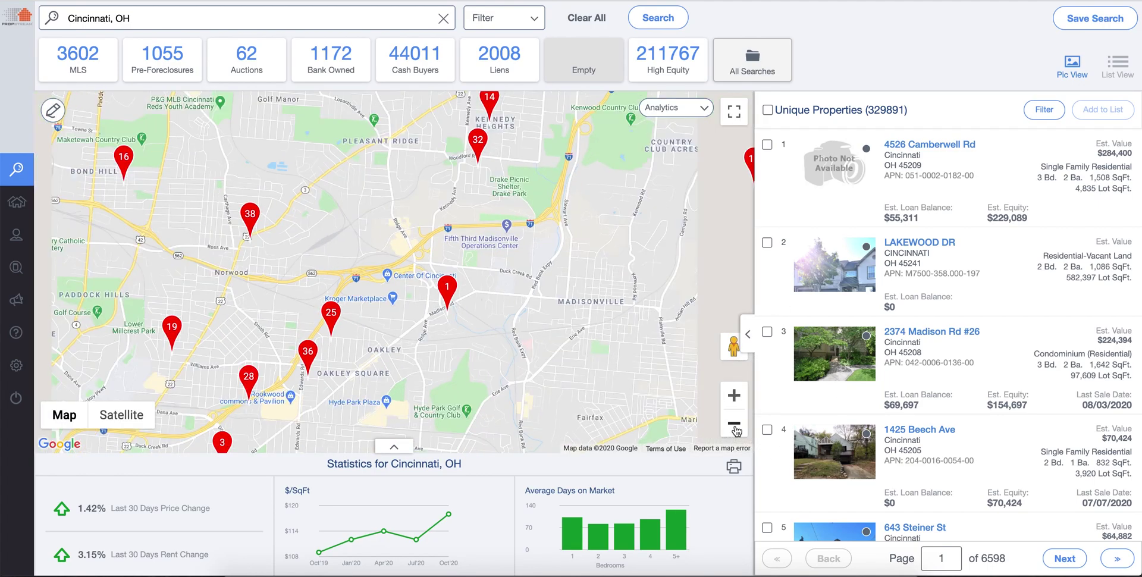
left_click(735, 426)
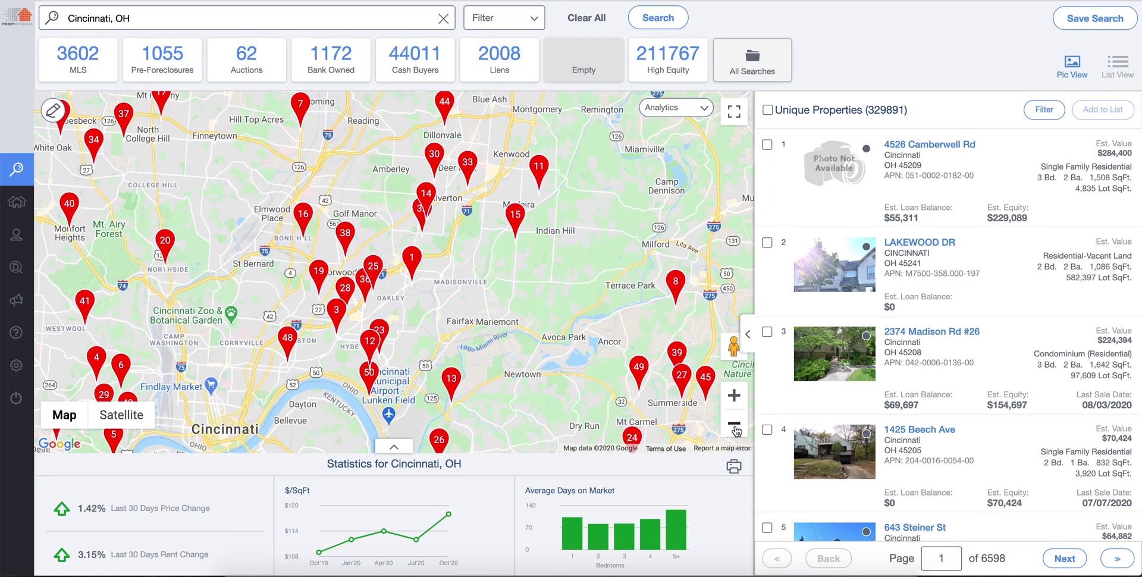
left_click(735, 426)
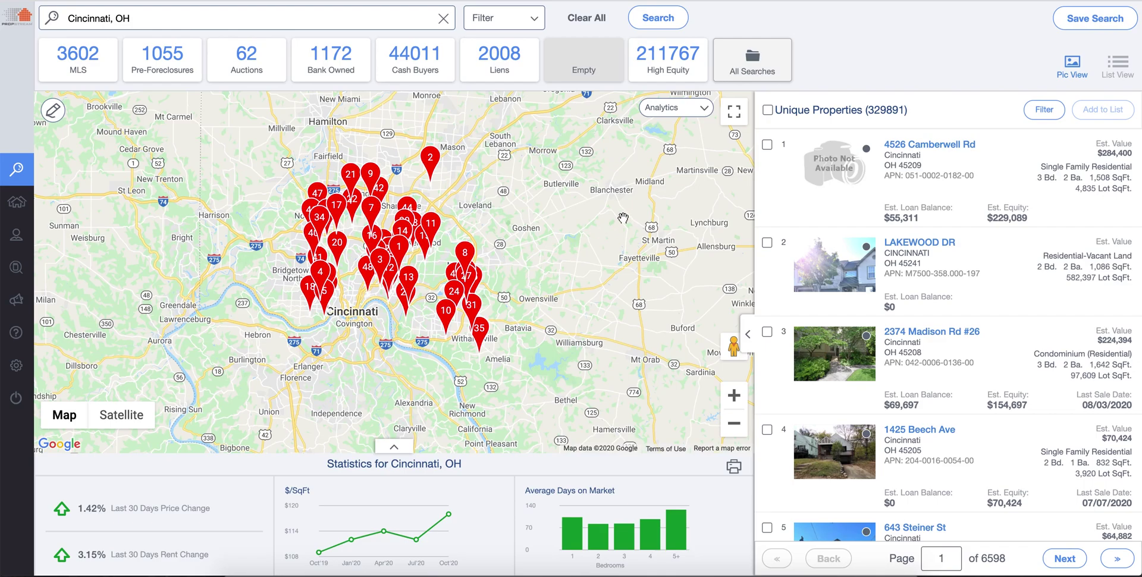
Step: Overlay the Est. Value analytics heat map on the Cincinnati map
left_click(703, 110)
left_click(665, 155)
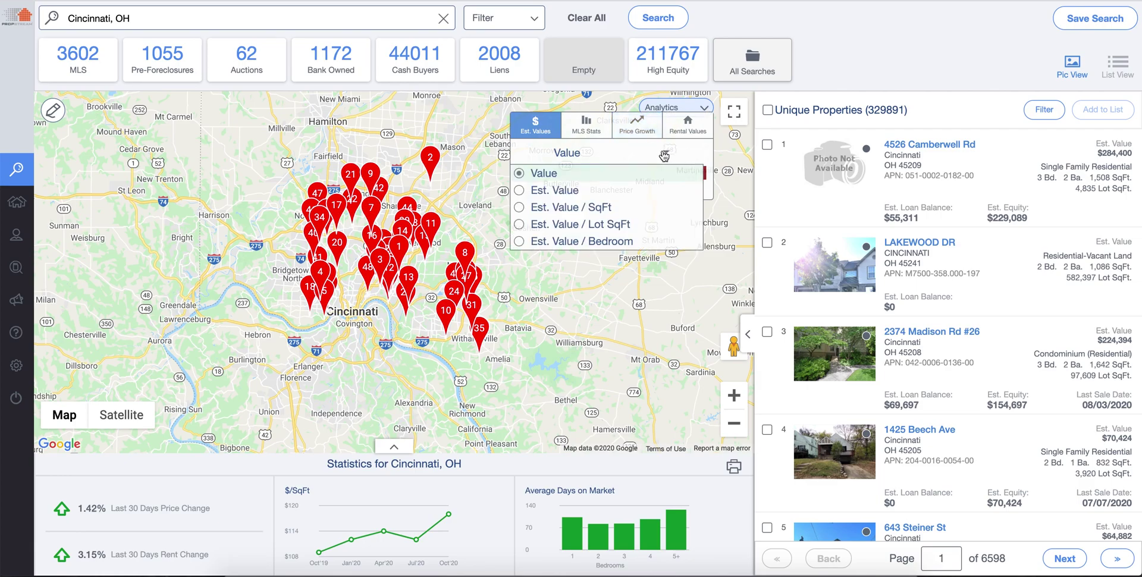
left_click(519, 190)
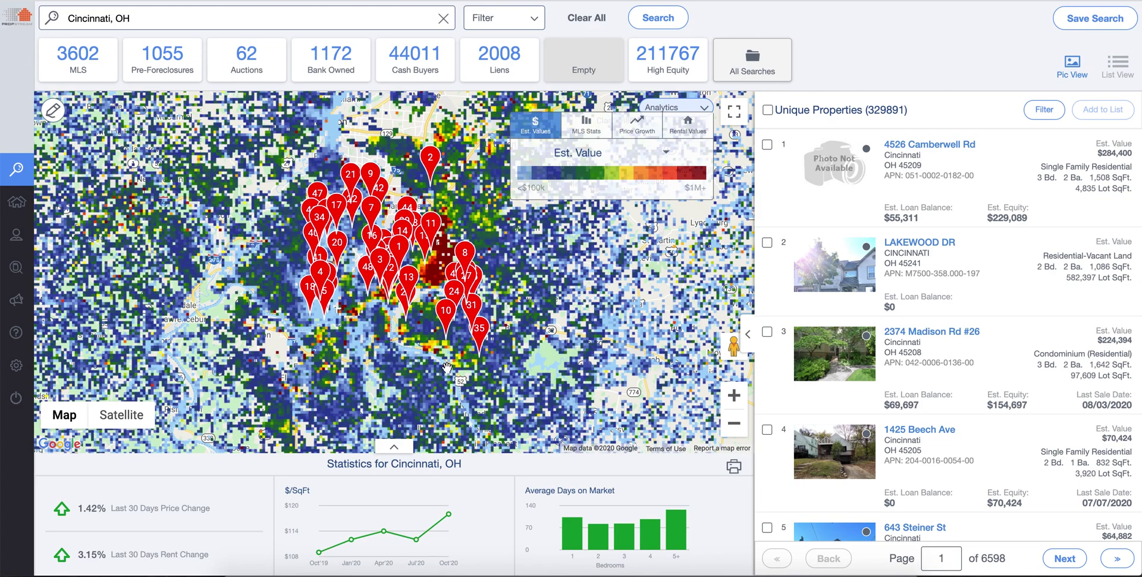
Step: View the 1 Year Growth price heat map on the Cincinnati map, and clear the overlay by resetting it to Growth
left_click(637, 125)
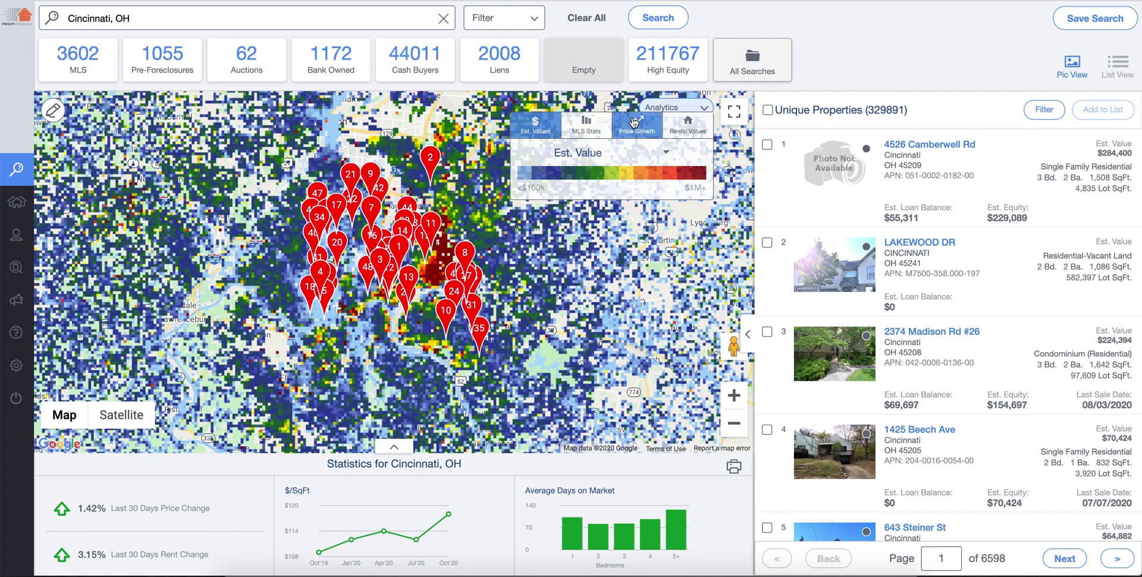
left_click(663, 152)
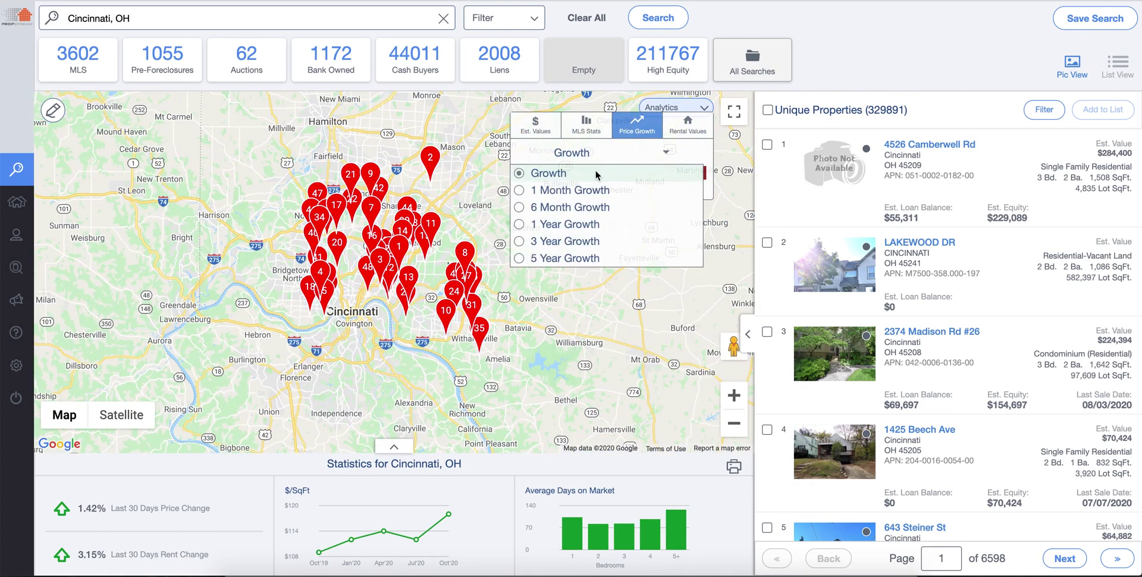
left_click(519, 225)
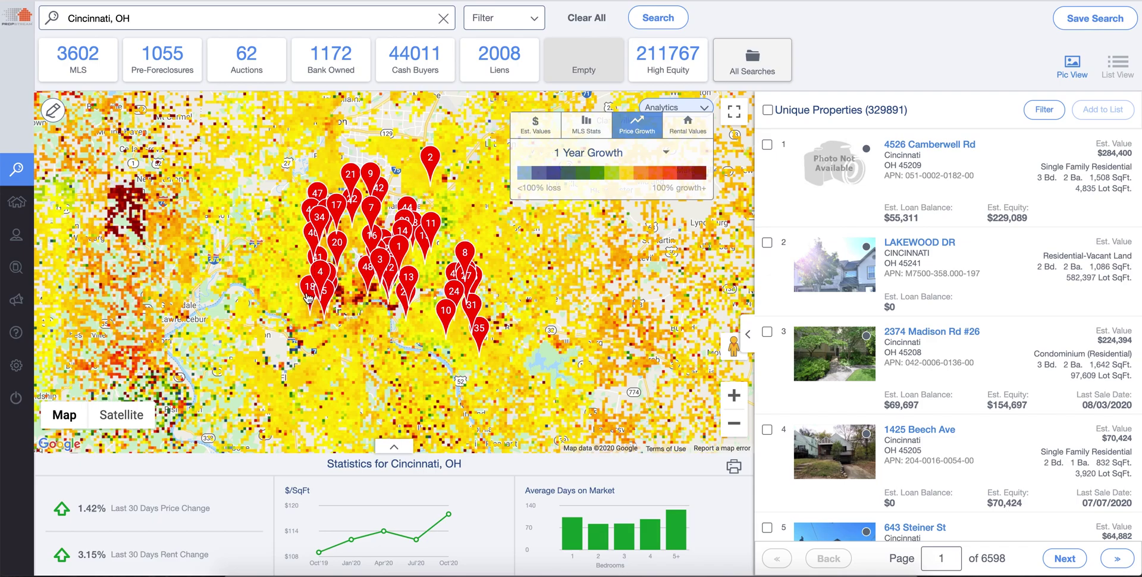
left_click(665, 152)
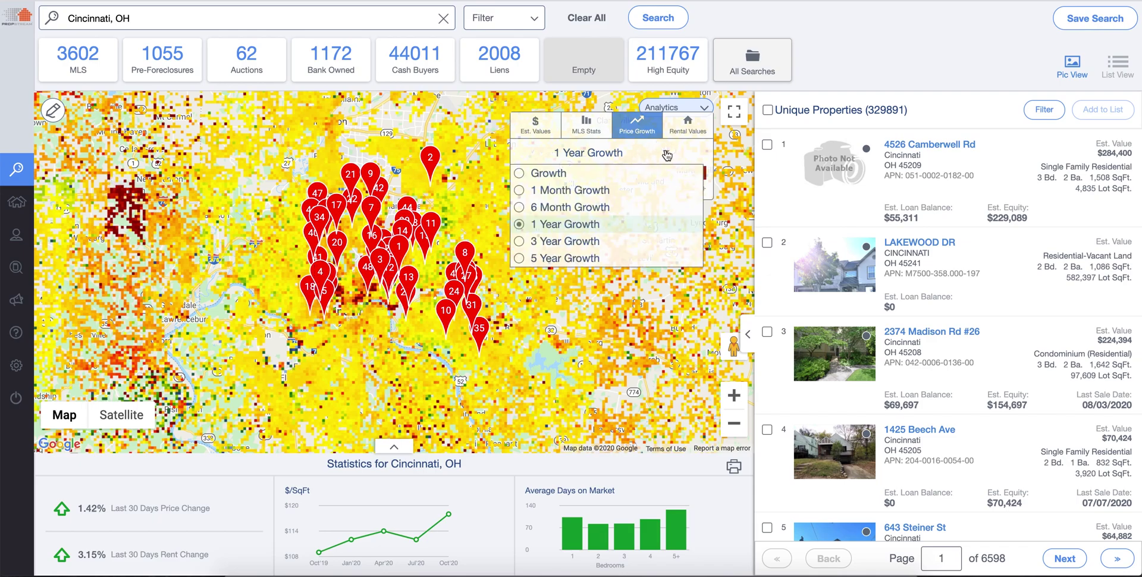
left_click(522, 173)
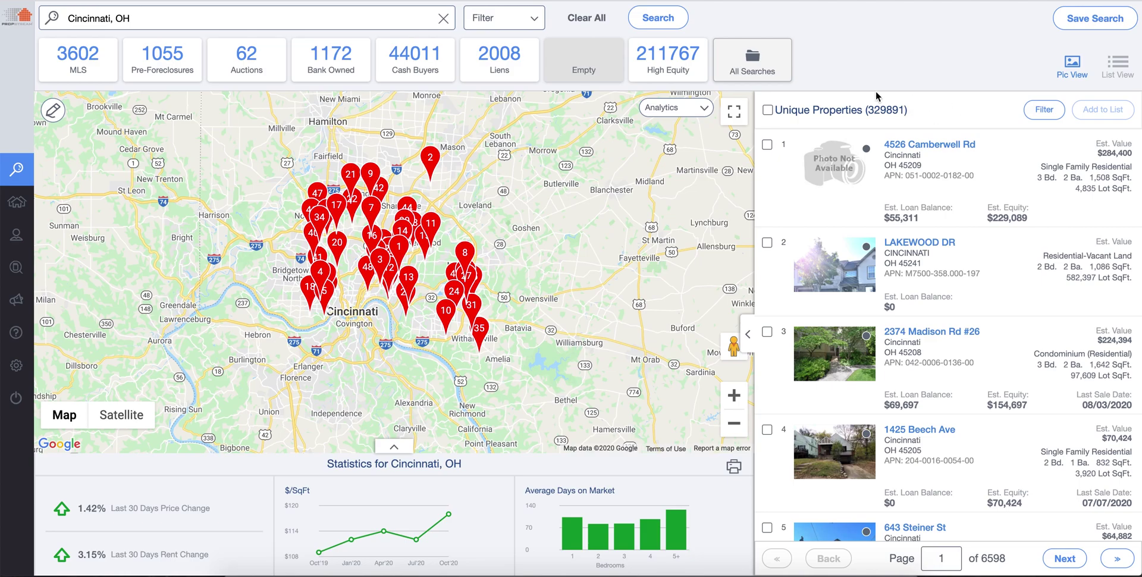
Step: Look through the Unique Properties results for Cincinnati, including the total count and the individual property entries
left_click_drag(866, 110, 908, 114)
left_click(919, 117)
scroll(957, 318, "down", 15)
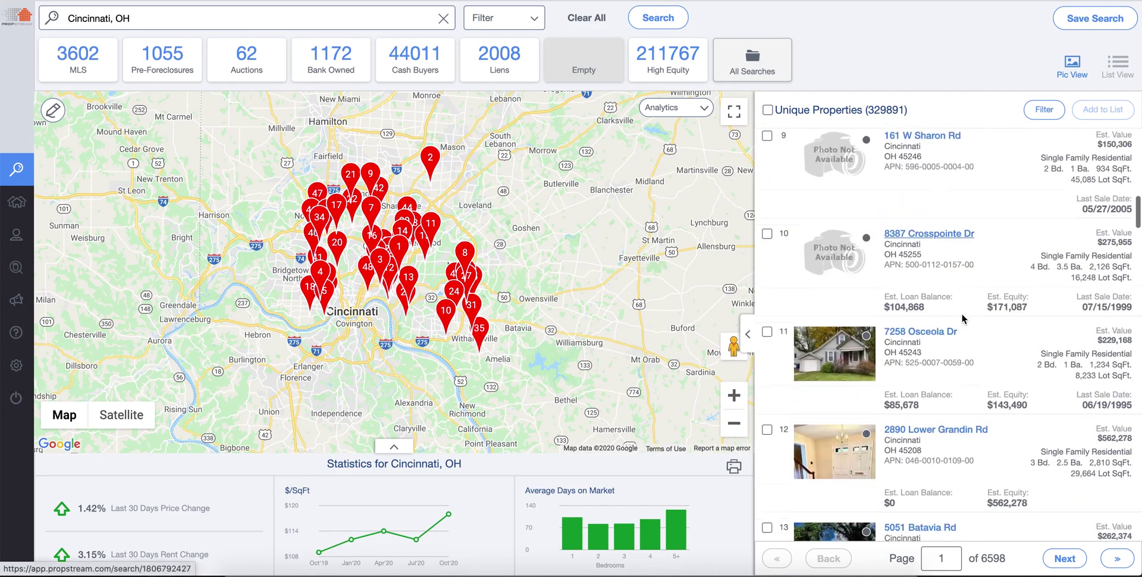
scroll(963, 319, "down", 10)
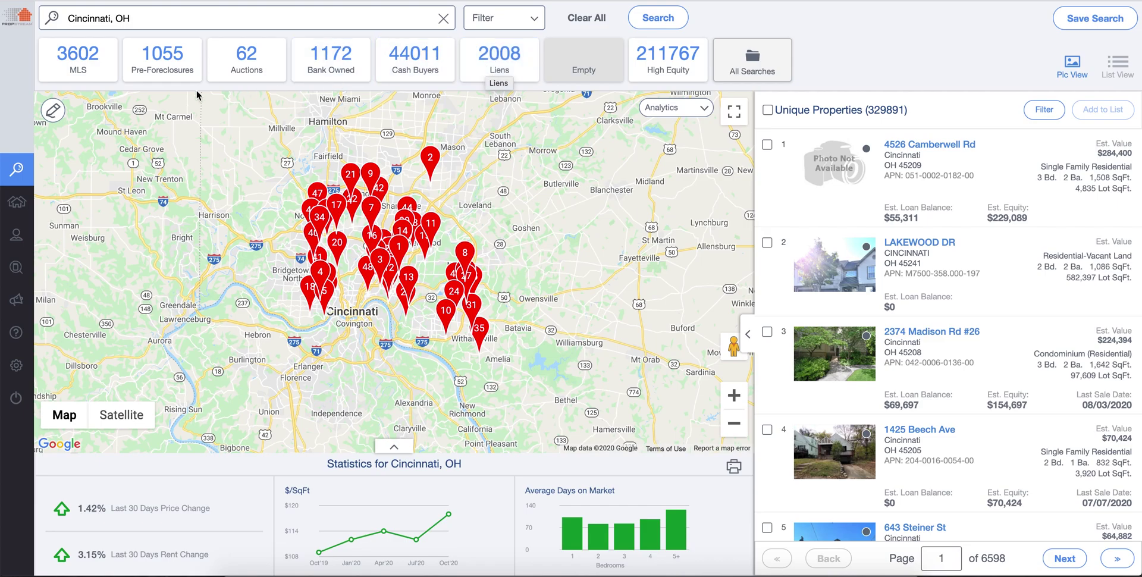
Step: Show only the MLS properties in Cincinnati and review them in the full-width list before returning to the map view
left_click(94, 75)
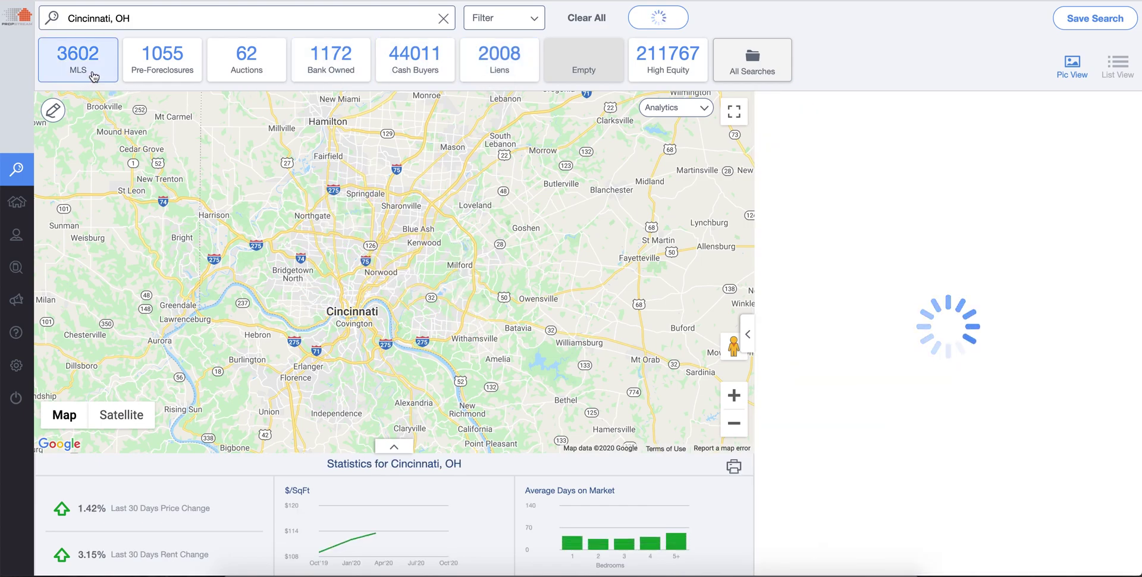
left_click_drag(868, 110, 894, 111)
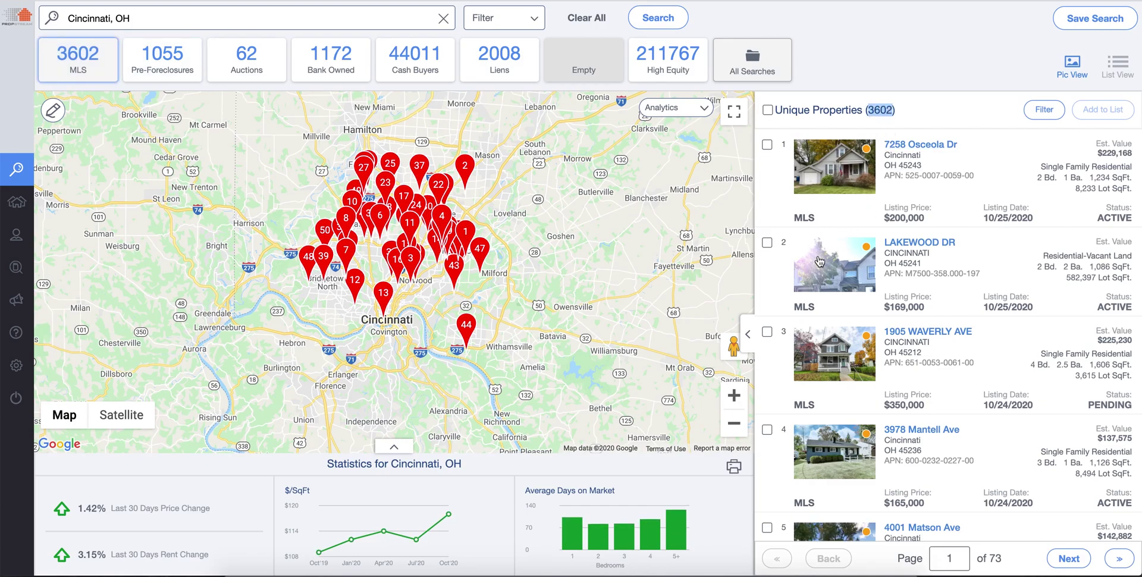
left_click(747, 338)
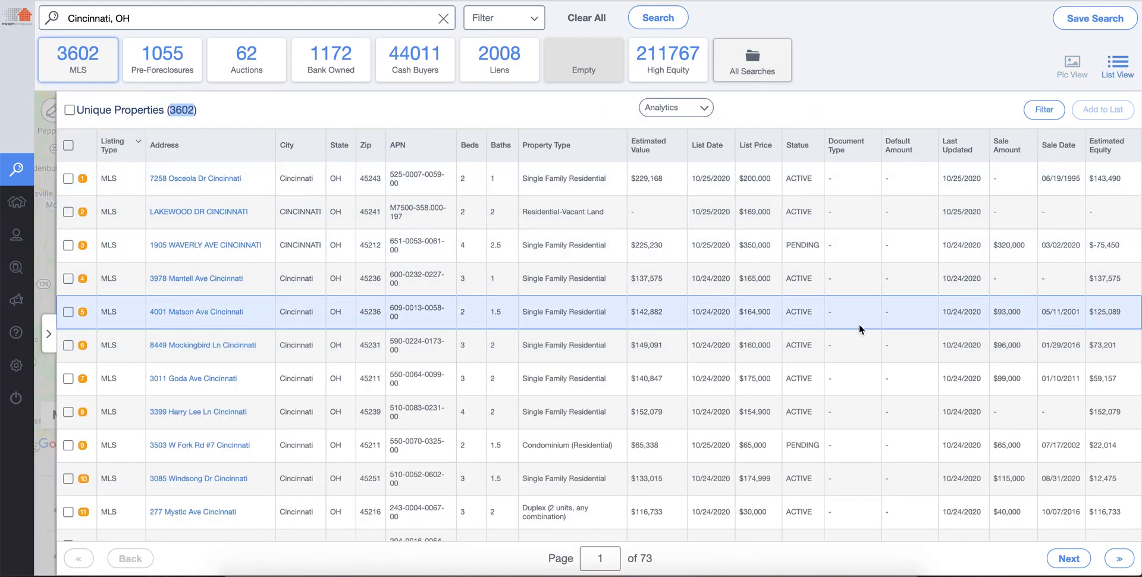
scroll(849, 340, "down", 3)
scroll(849, 339, "down", 3)
scroll(849, 339, "up", 10)
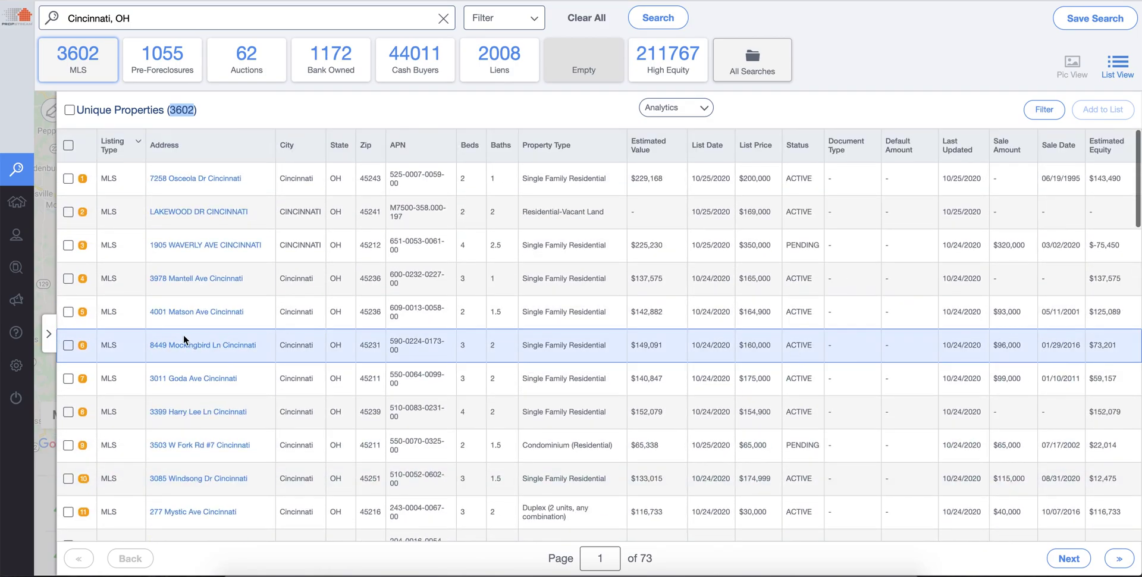
left_click(47, 338)
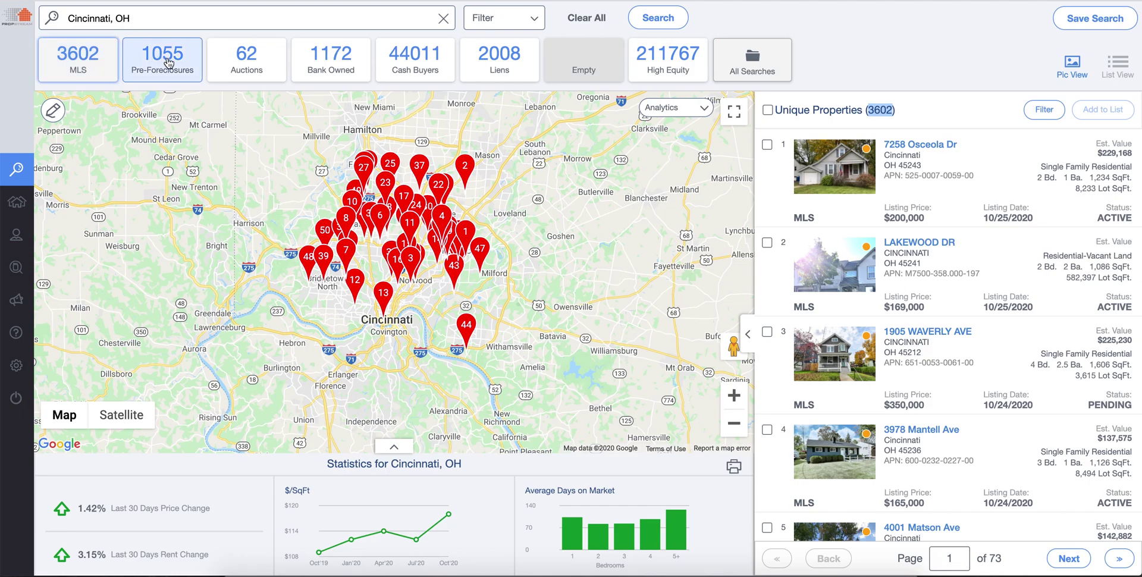
Step: Remove the On Market quick list from the search criteria in the filter options
left_click(524, 24)
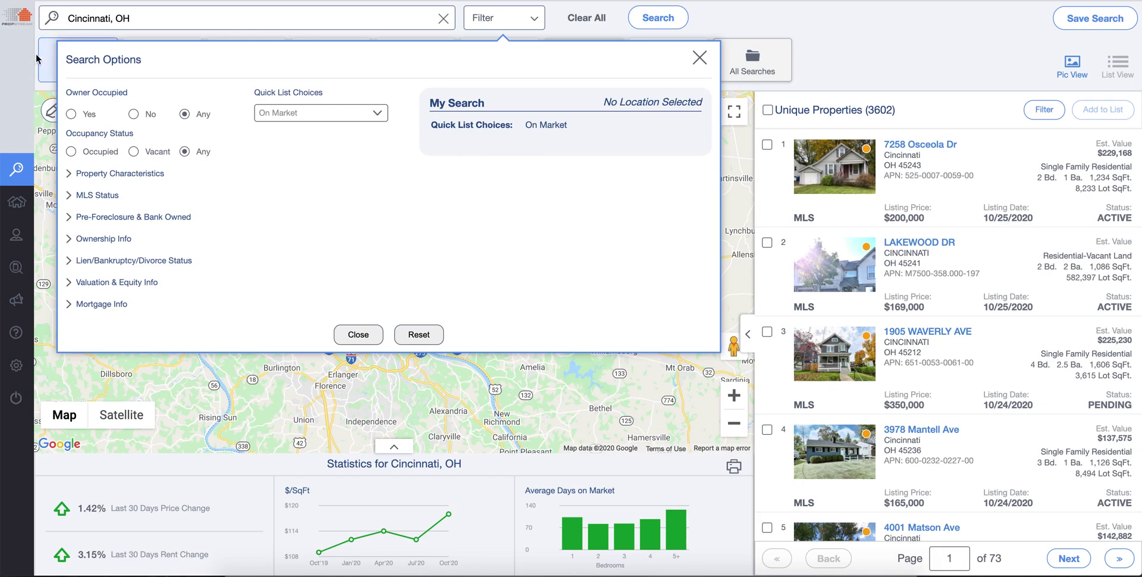
left_click(695, 126)
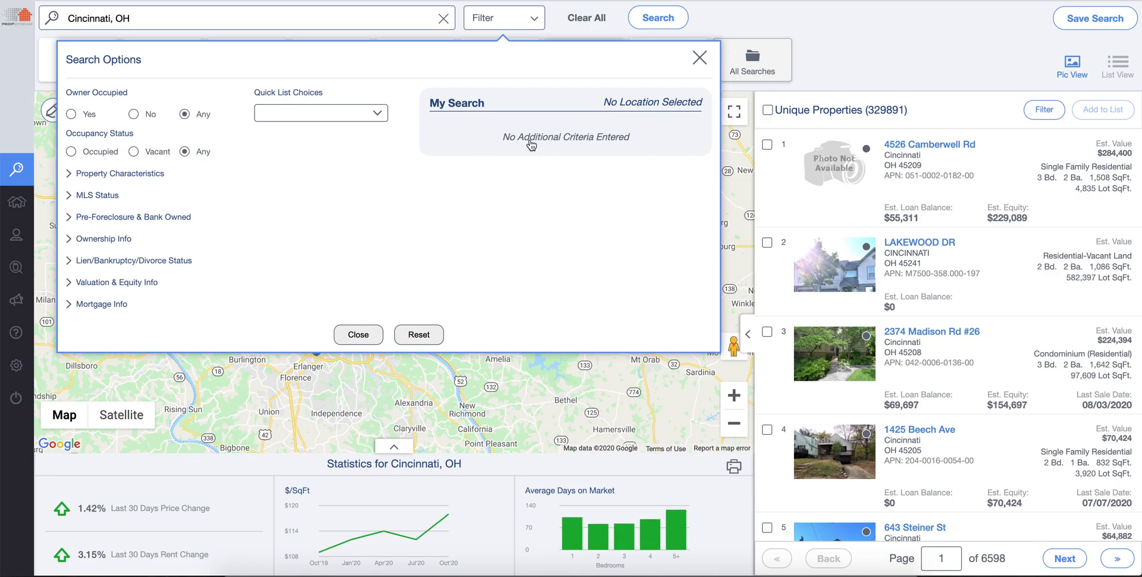
Step: Review the available Quick List Choices in the search options without choosing one
left_click(339, 112)
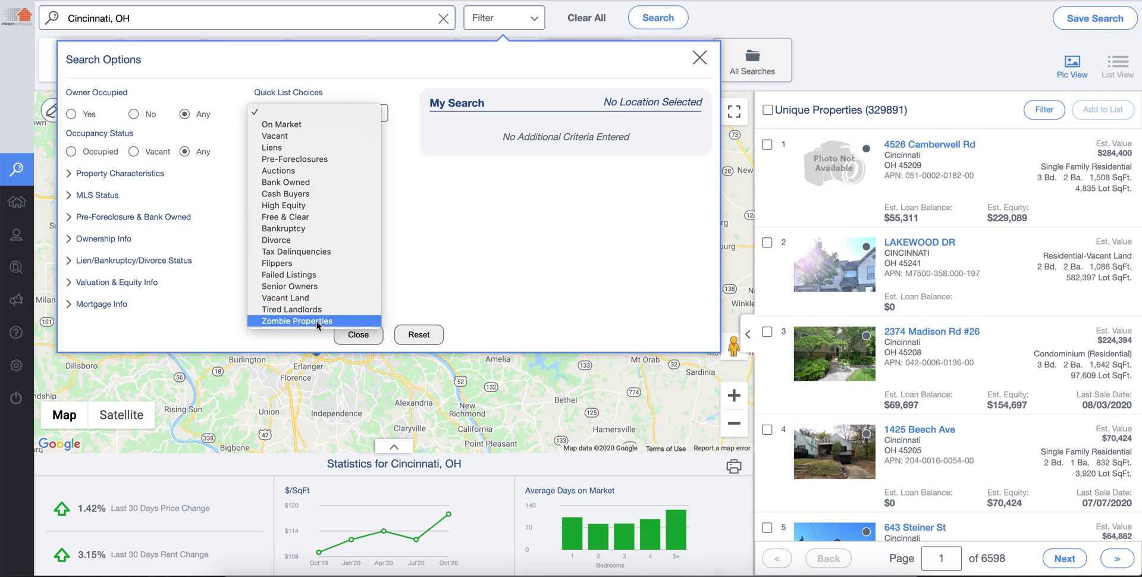
left_click(523, 231)
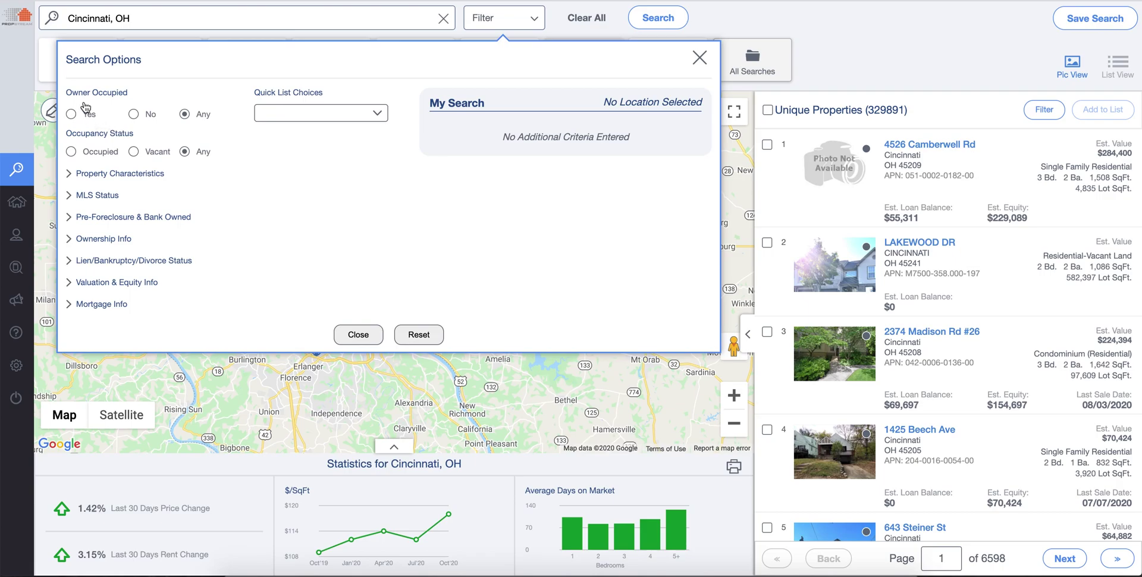
left_click(320, 116)
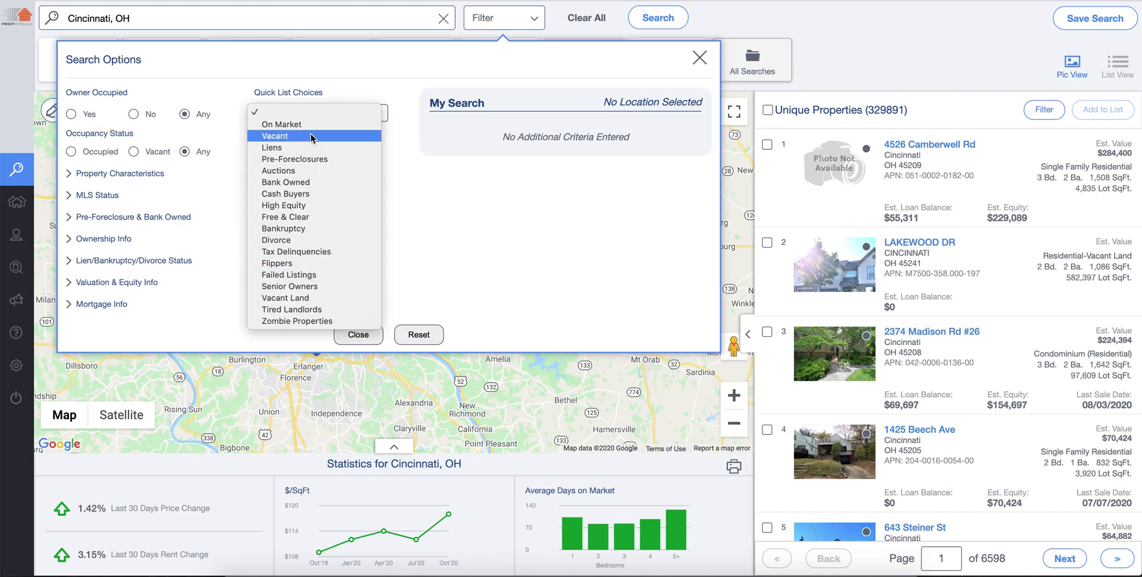
left_click(539, 251)
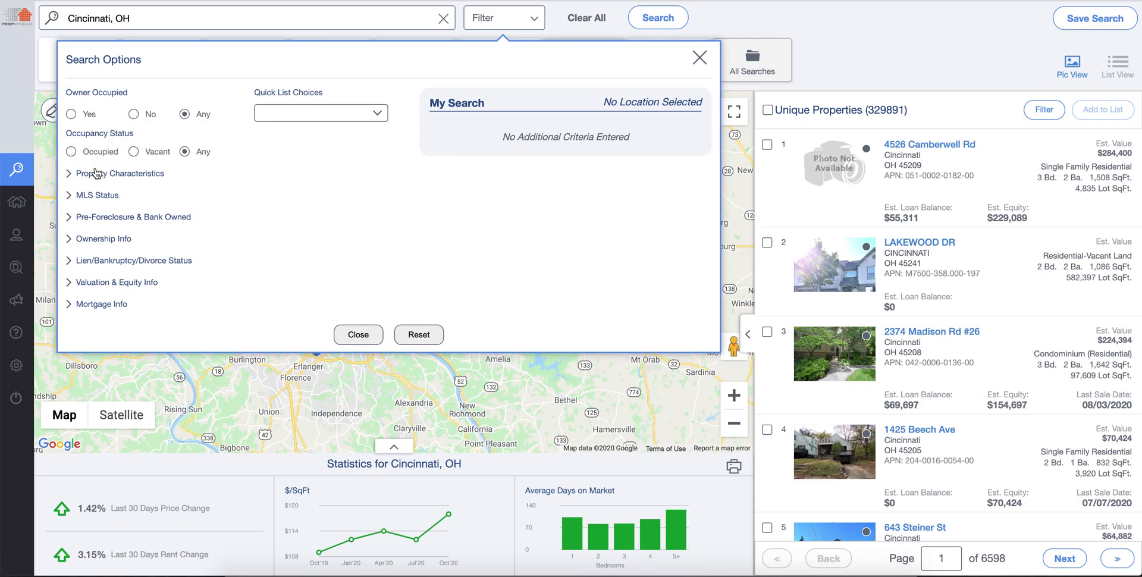
Step: Restrict the search to Single Family properties under Property Characteristics, leaving all property classifications included
left_click(70, 176)
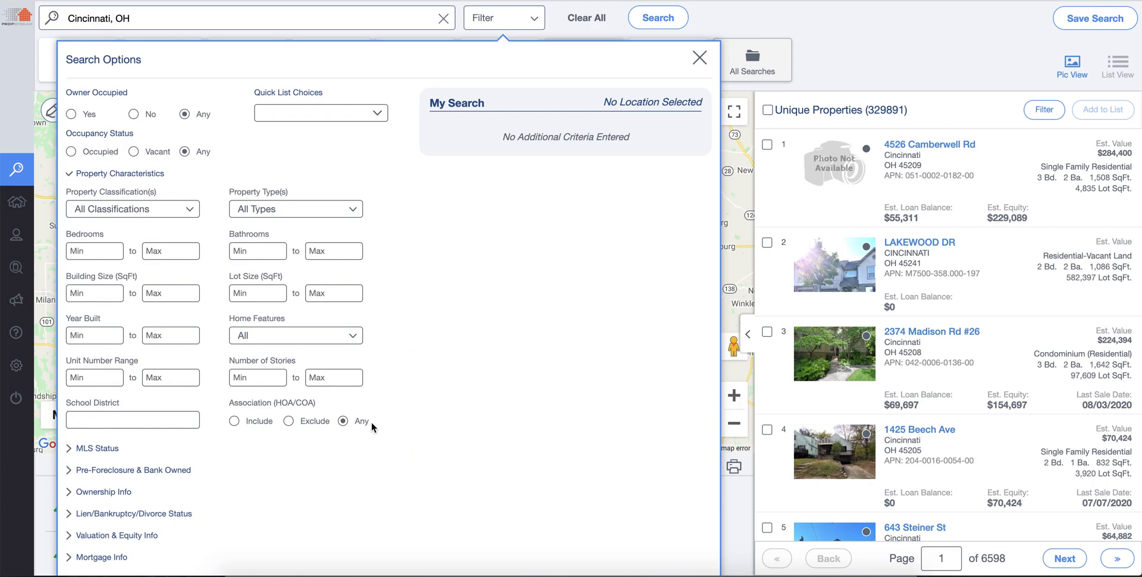
left_click(189, 211)
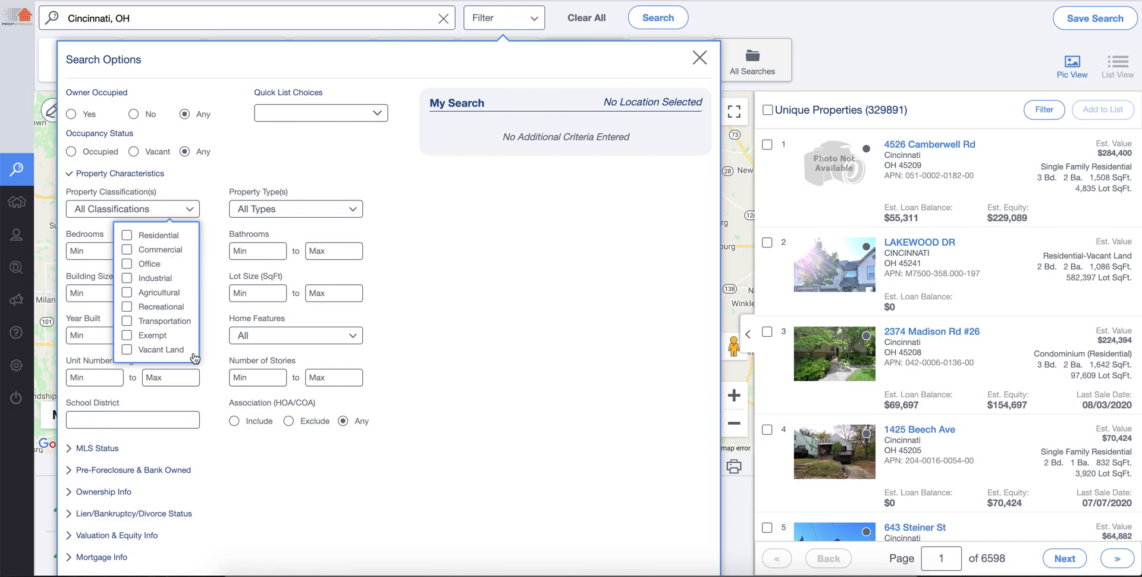
left_click(303, 214)
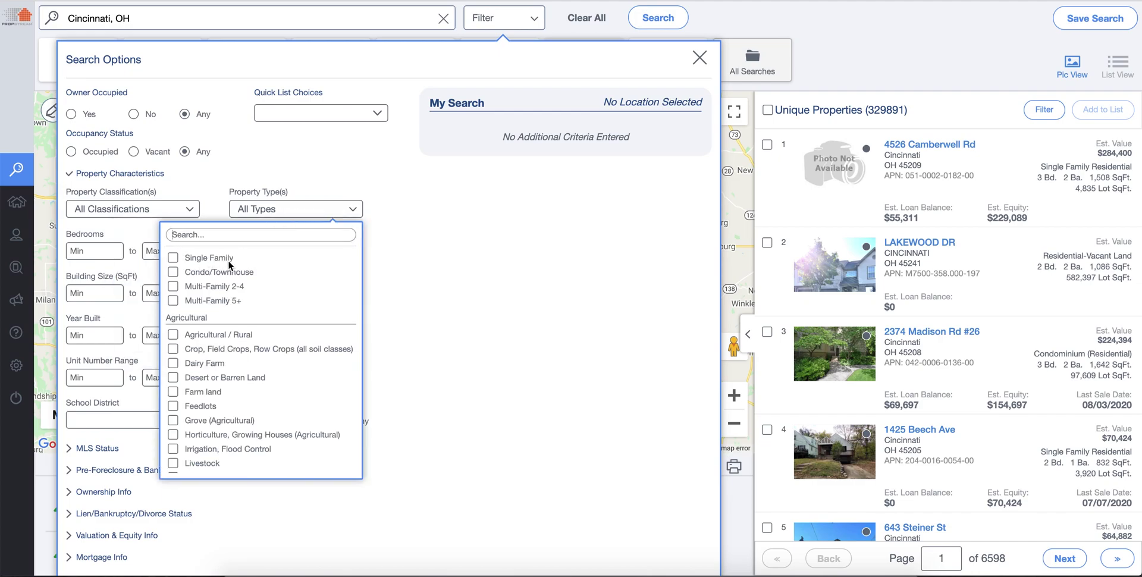
left_click(174, 262)
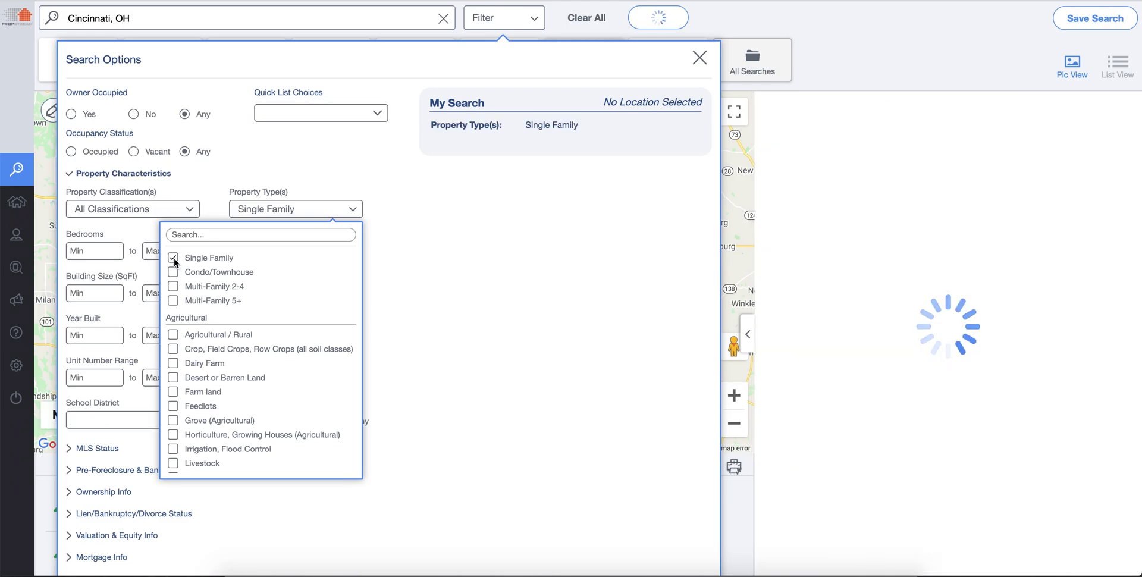
Step: Add Multi-Family 2-4 to the property types and set the maximum year built to 1990
left_click(173, 288)
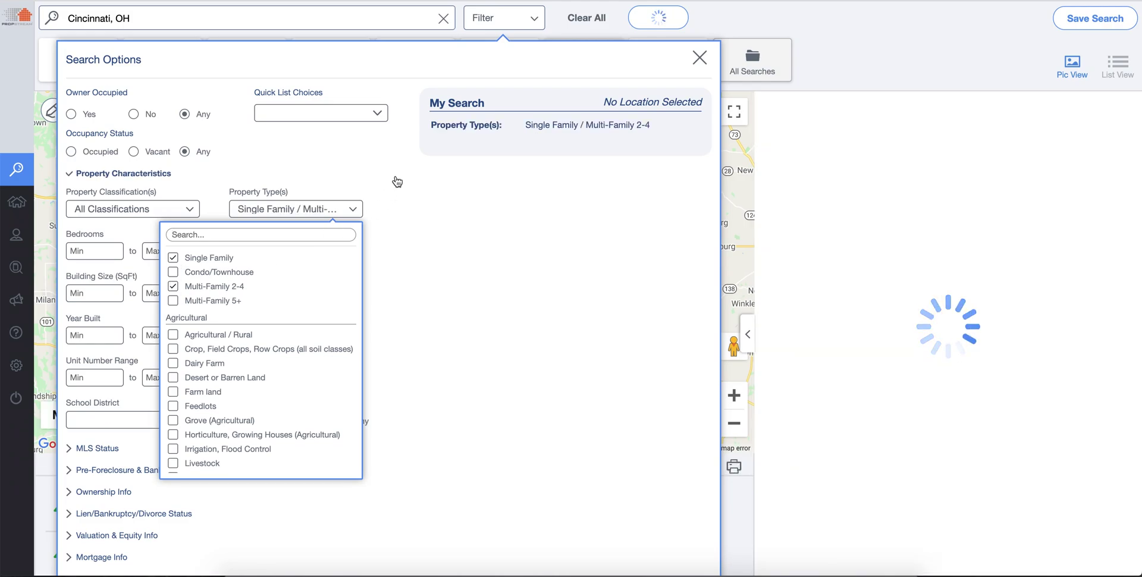
left_click(236, 215)
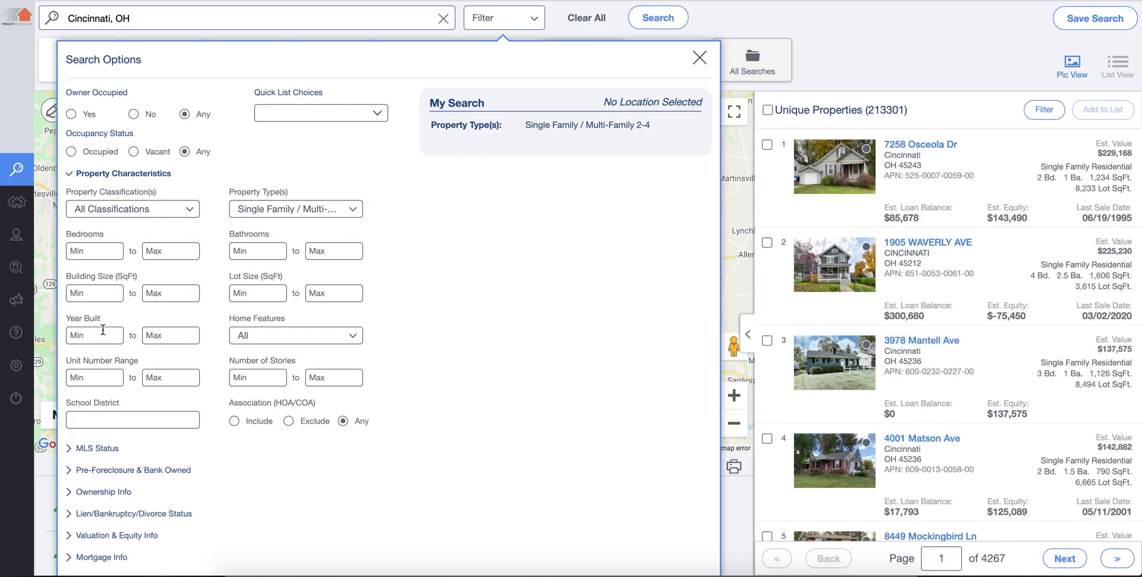
left_click(154, 337)
type("1990")
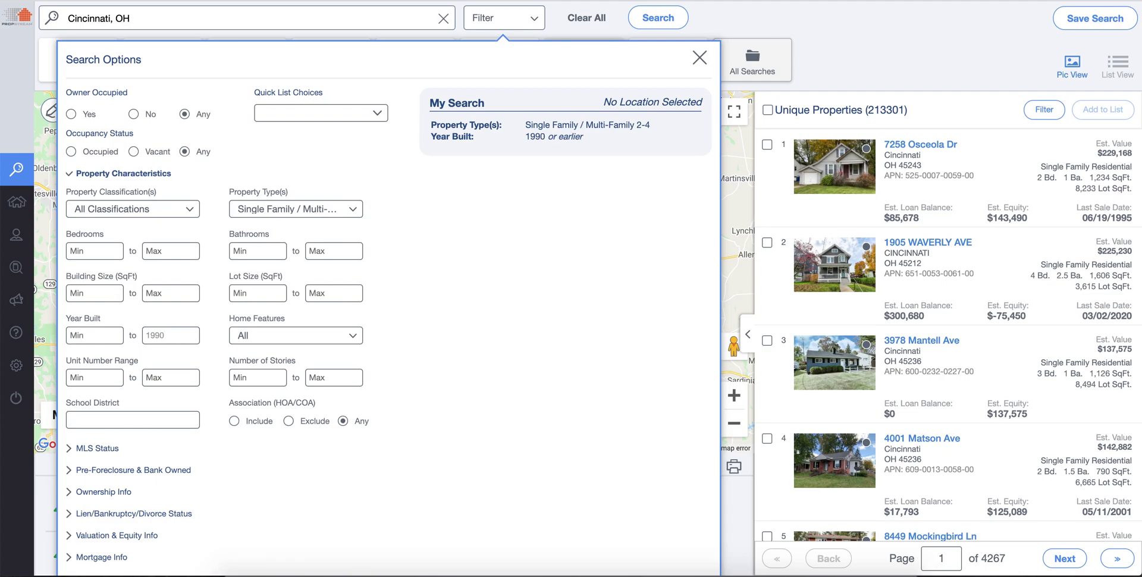
Step: Set the minimum number of stories to 2, leaving the home features unrestricted
left_click(315, 337)
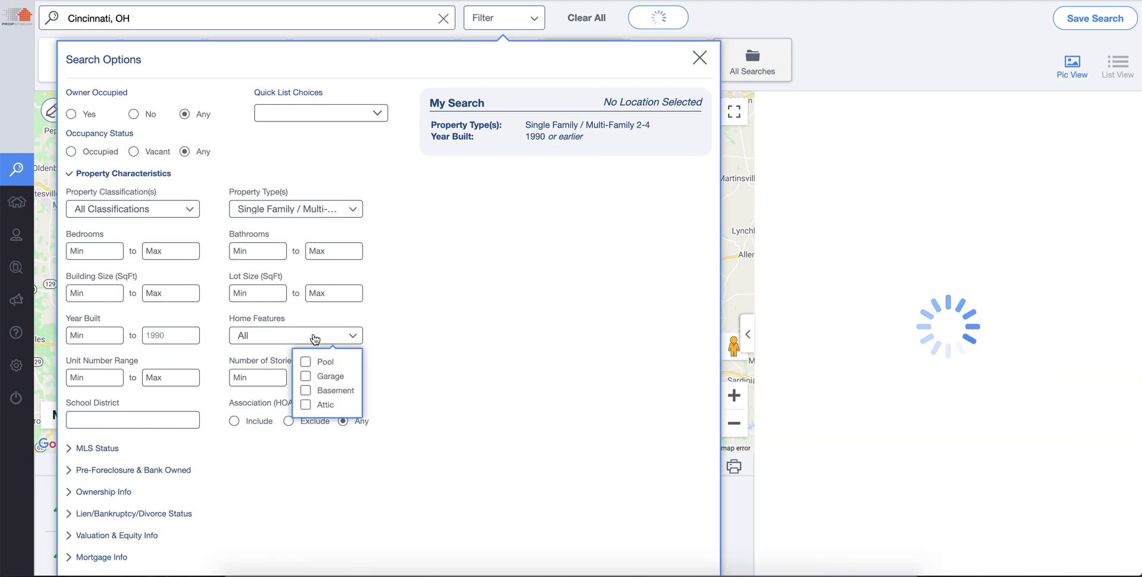
left_click(286, 335)
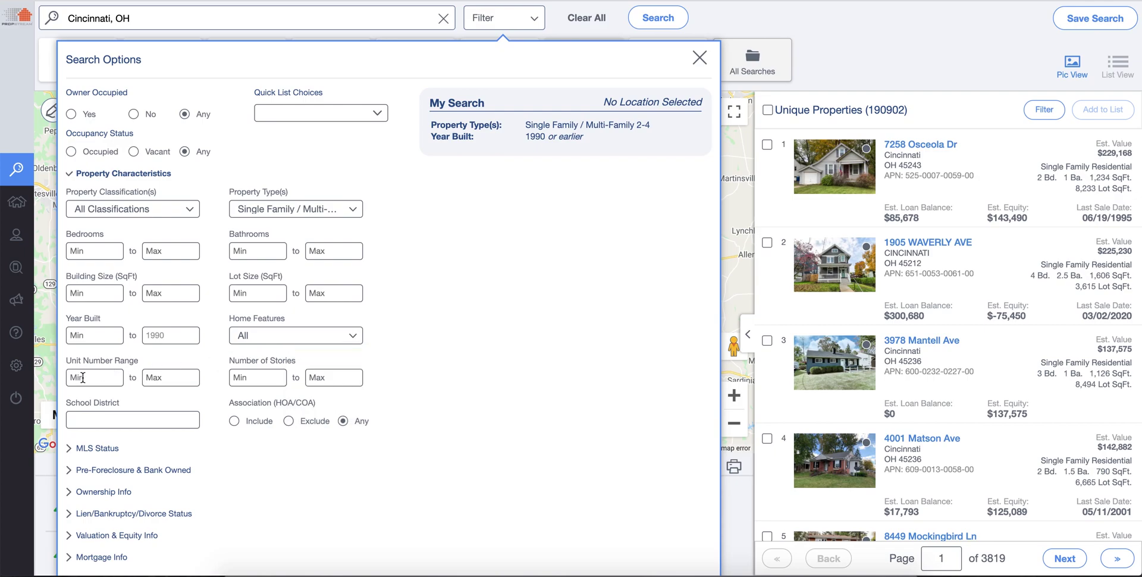
left_click(255, 375)
type("2")
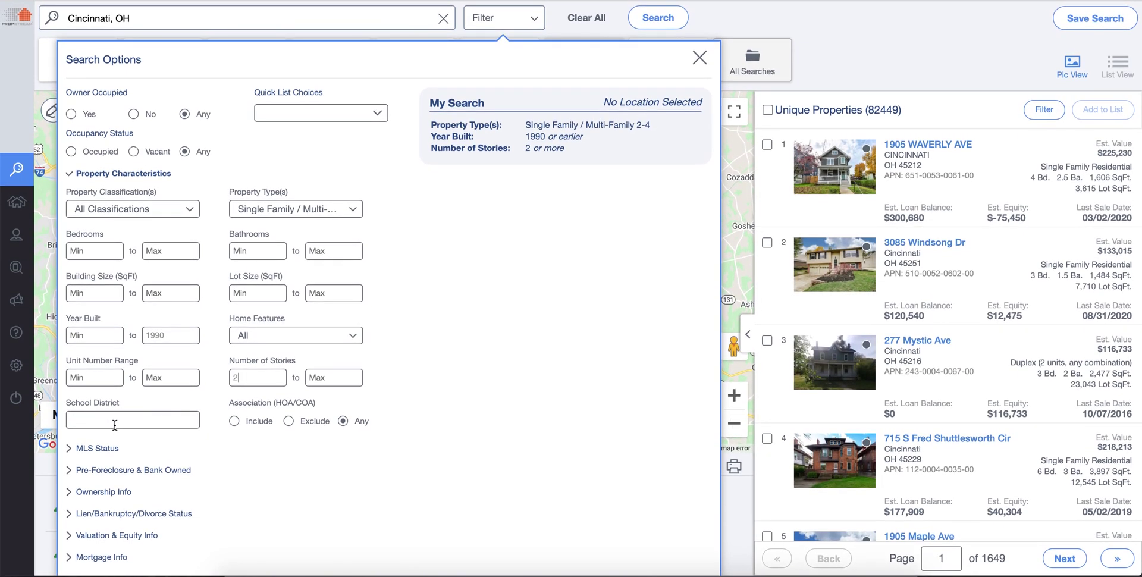
Step: Set On Market to No in the MLS Status criteria, leaving the MLS status itself at All
left_click(91, 453)
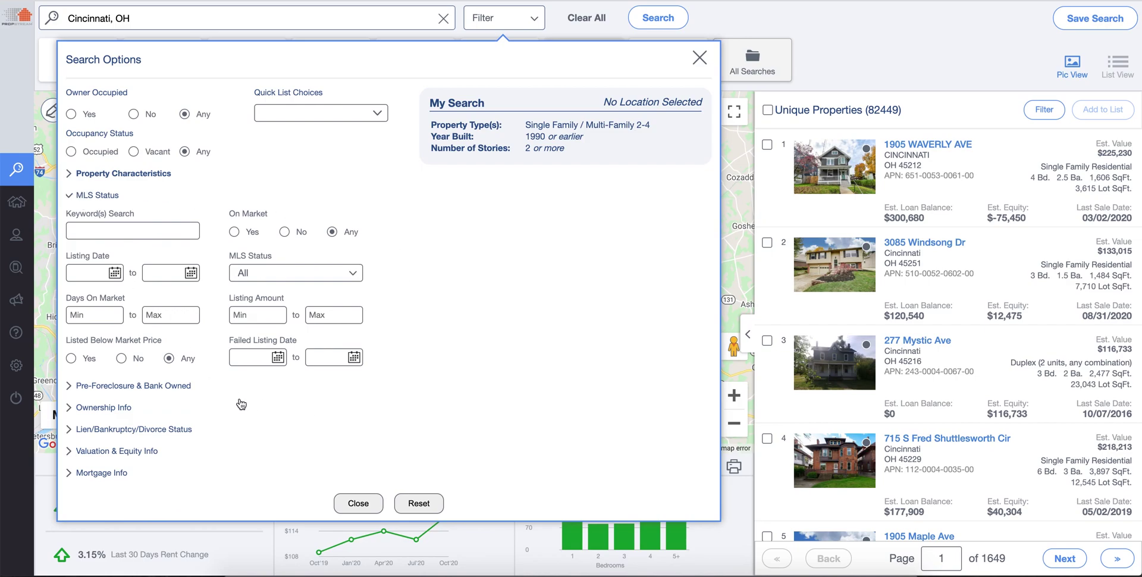
left_click(283, 232)
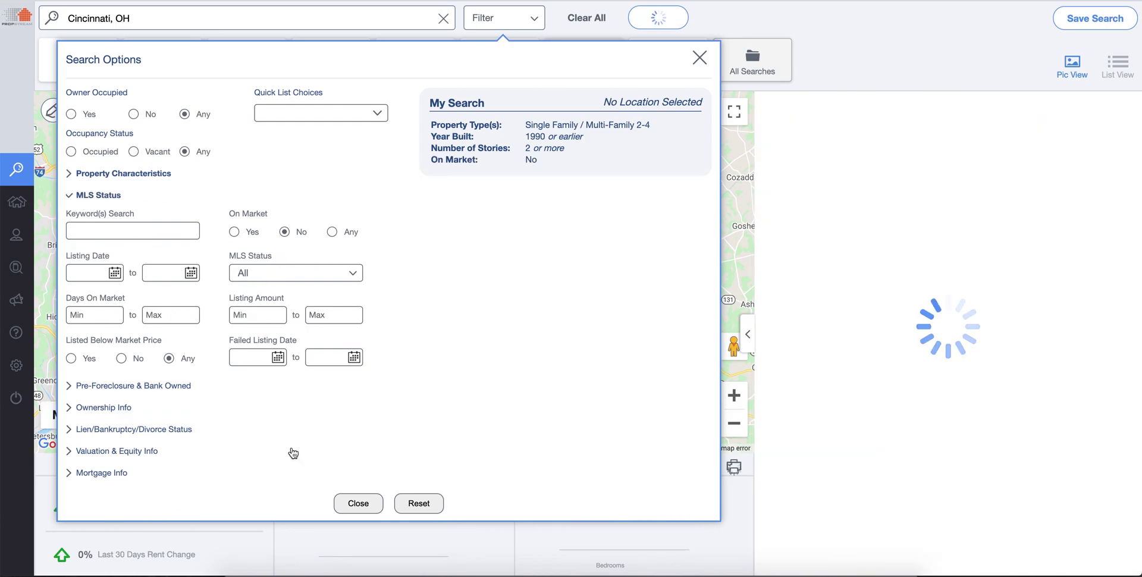
left_click(314, 277)
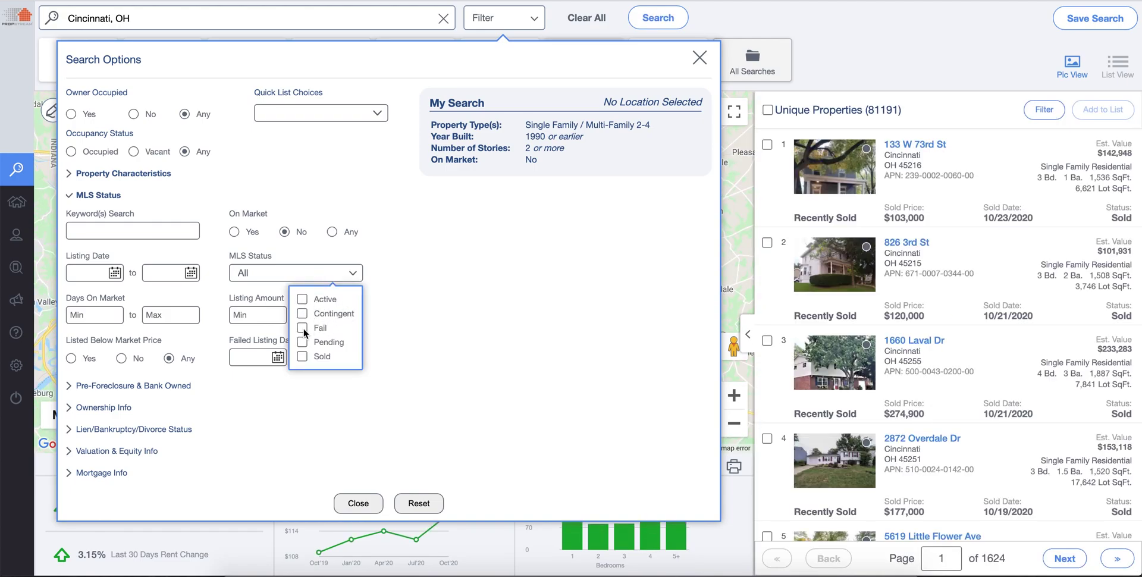
left_click(88, 317)
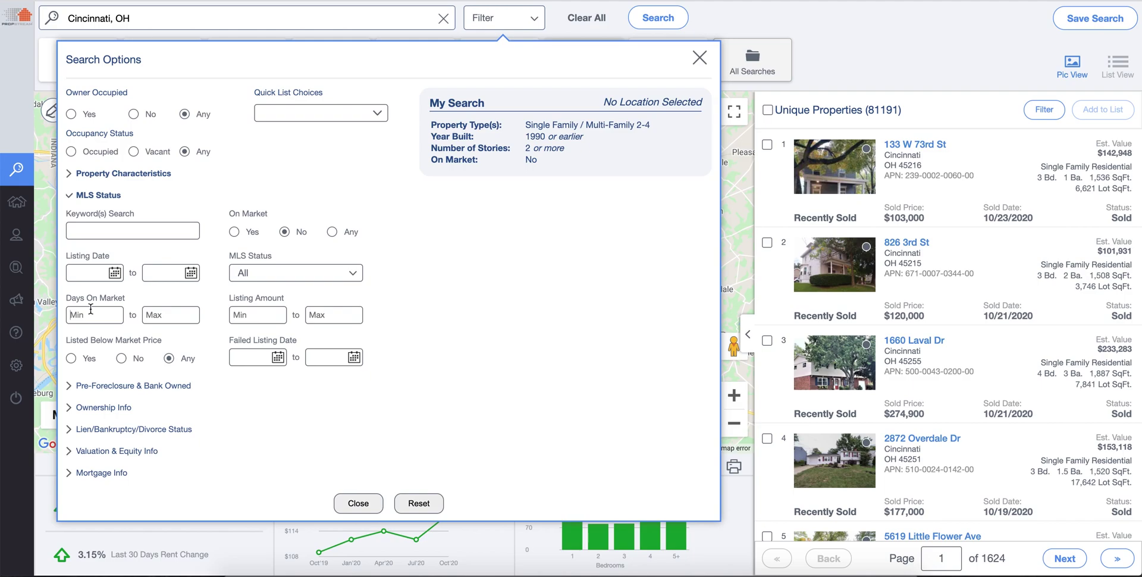
Step: Set the minimum years of ownership to 3 in the Ownership Info criteria and include unknown sale dates
left_click(86, 387)
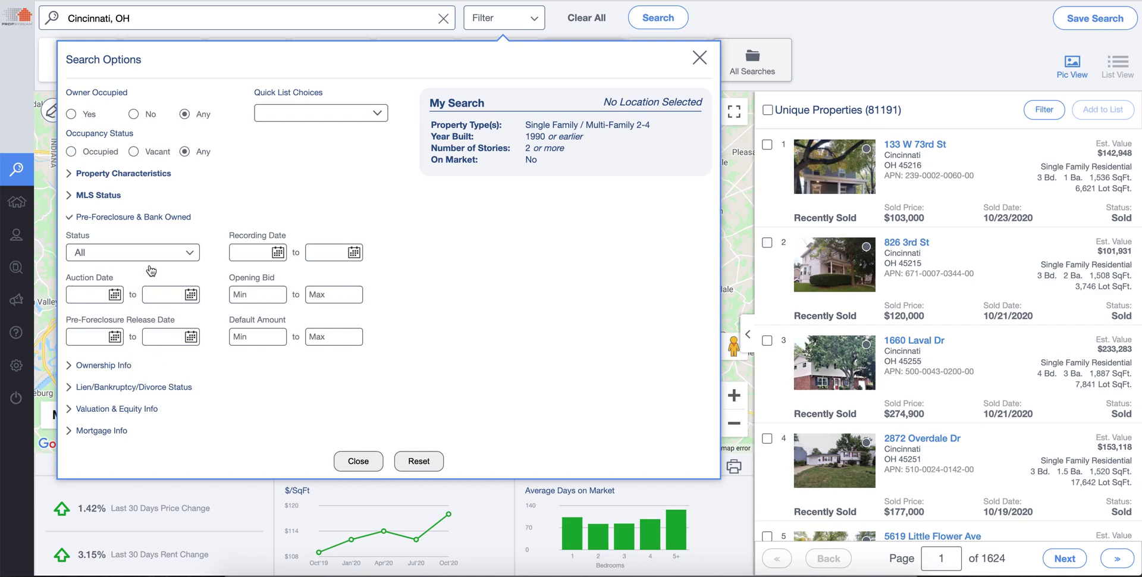
left_click(102, 364)
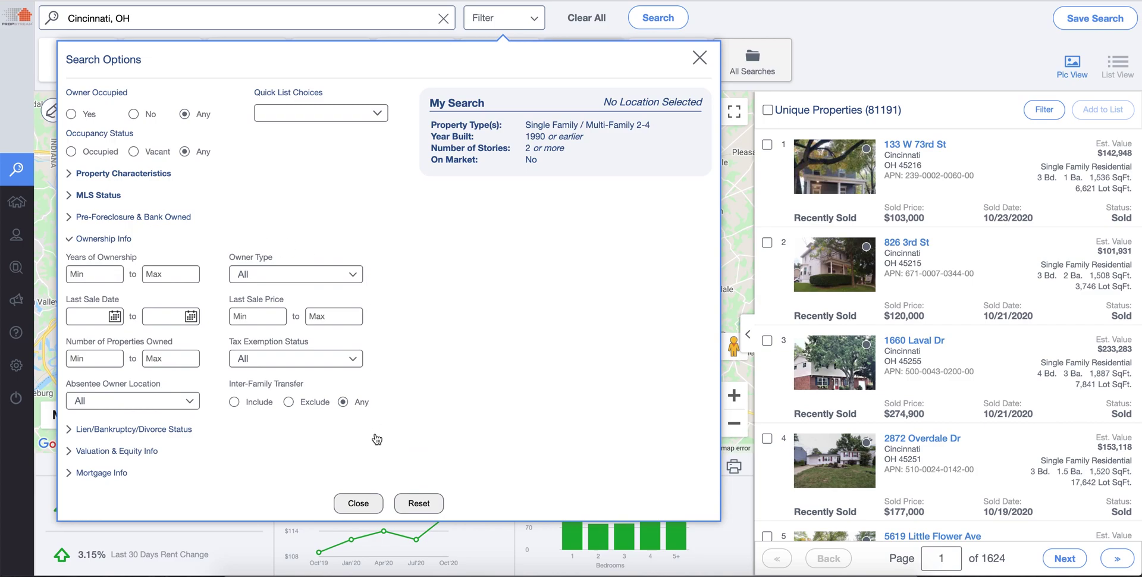
left_click(83, 273)
type("3")
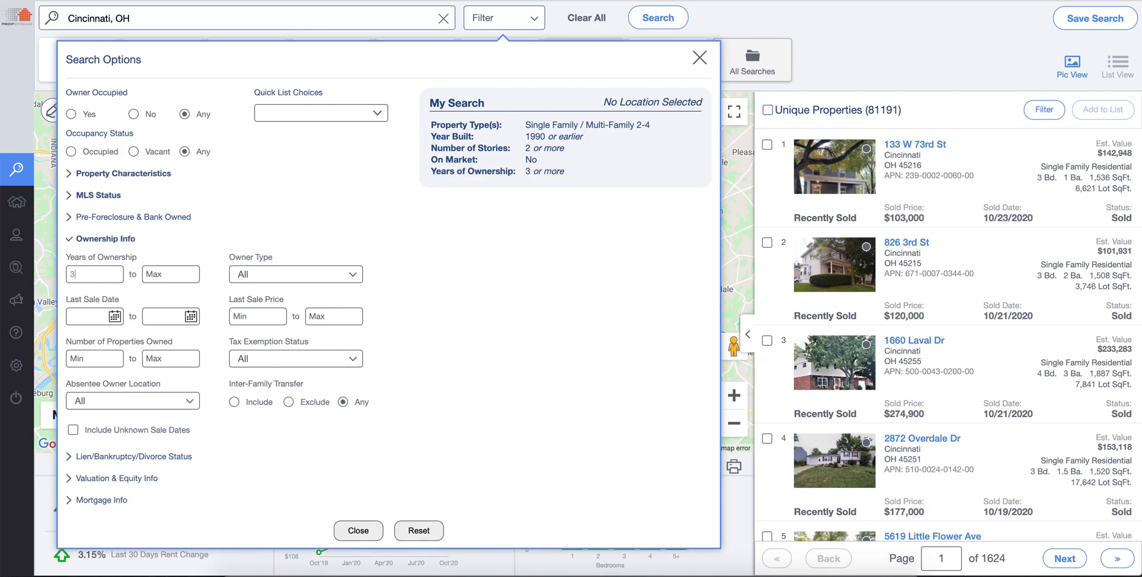
Step: Restrict the owner type to Individual and set the minimum number of properties owned to 3
left_click(297, 276)
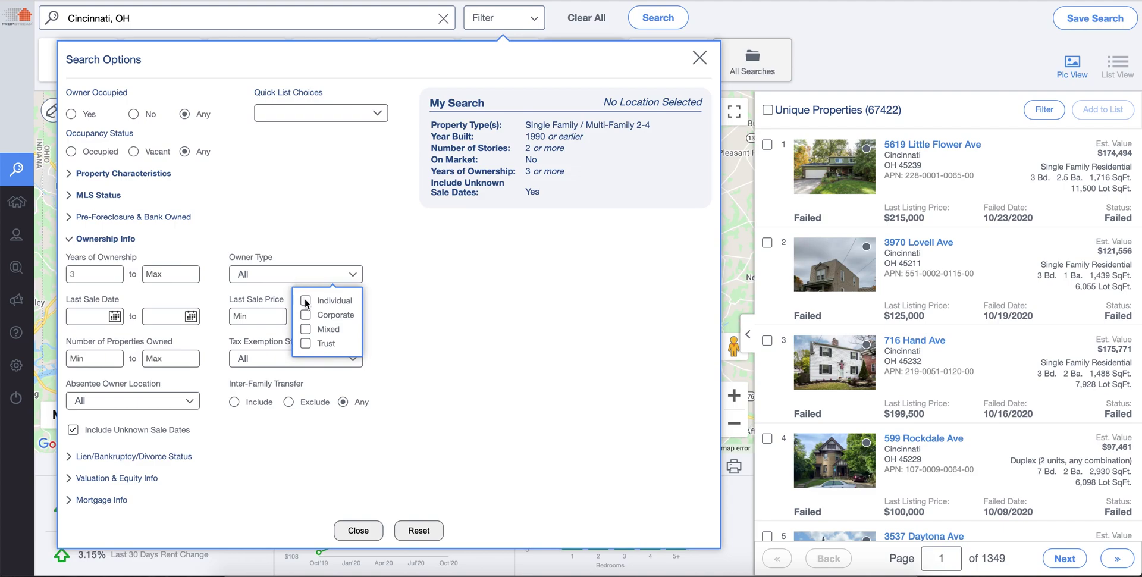
left_click(306, 301)
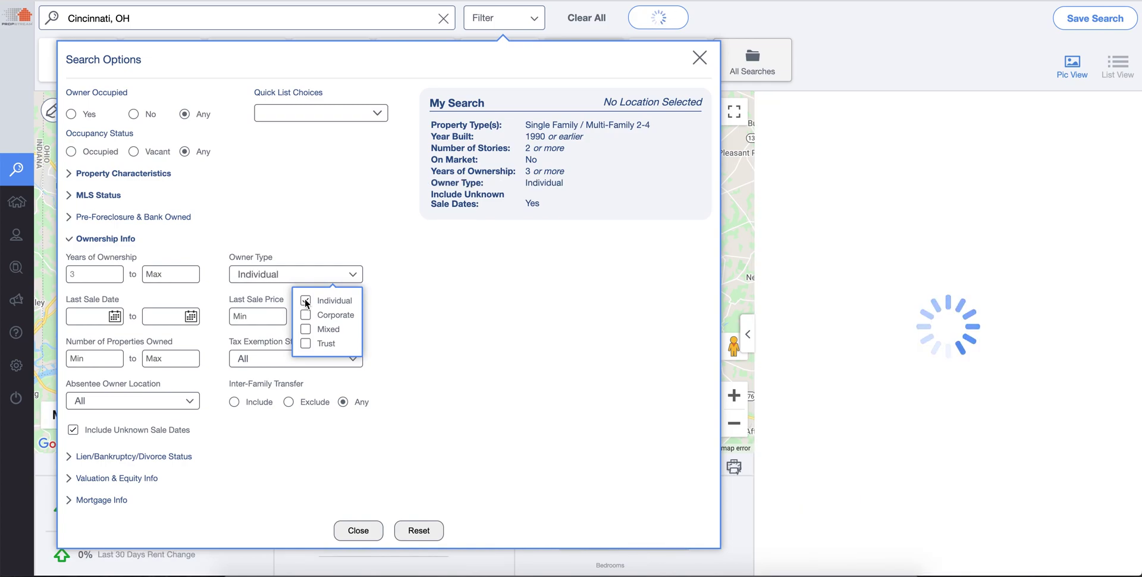
left_click(213, 305)
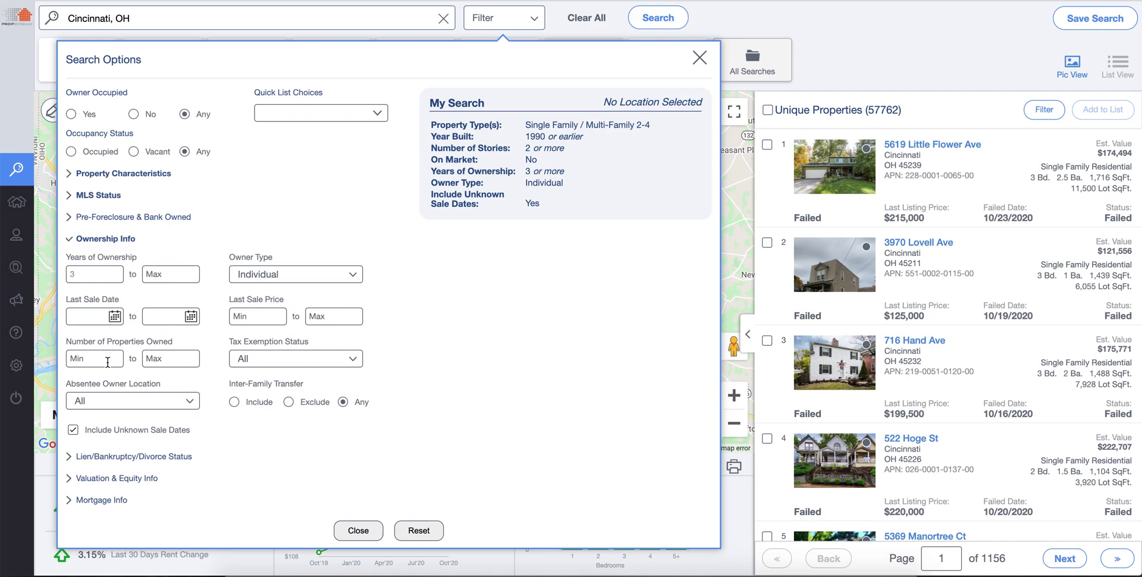
left_click(89, 358)
type("3")
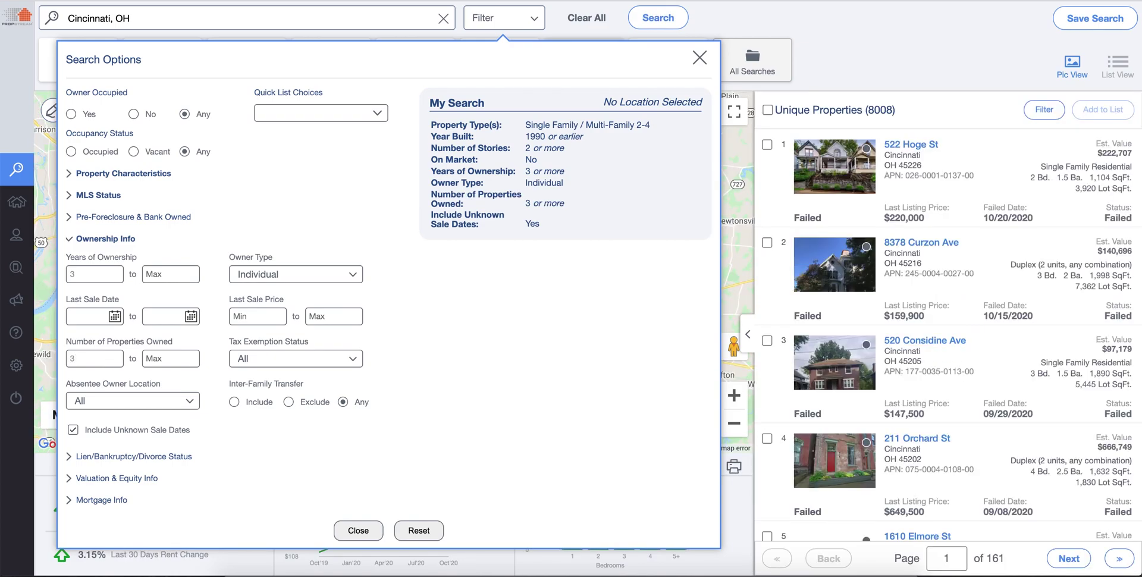
Step: Review the Tax Exemption Status and Absentee Owner Location choices without selecting any
left_click(315, 360)
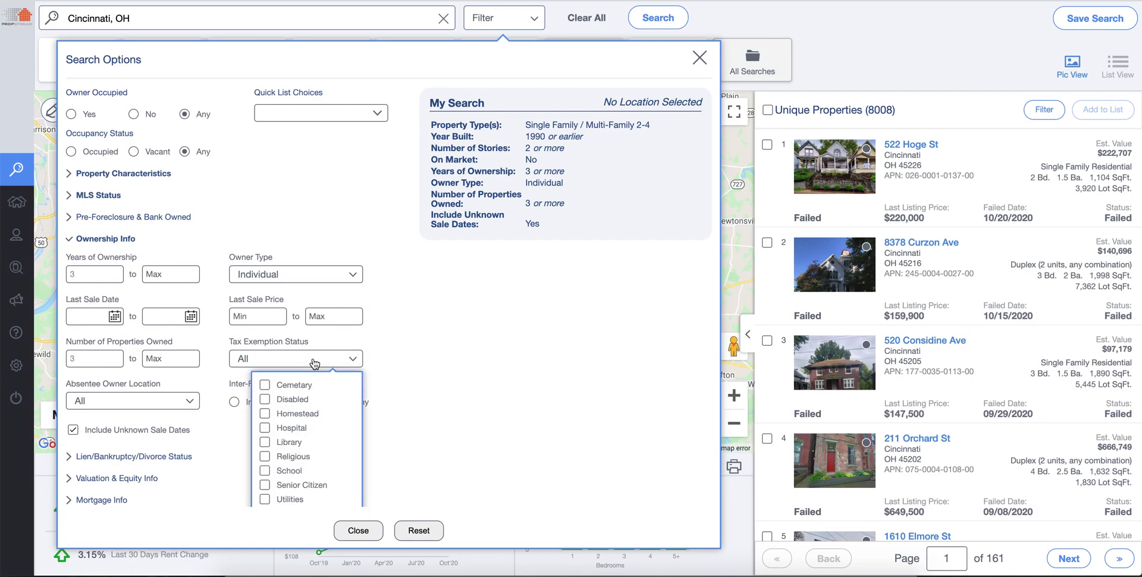
scroll(320, 412, "down", 2)
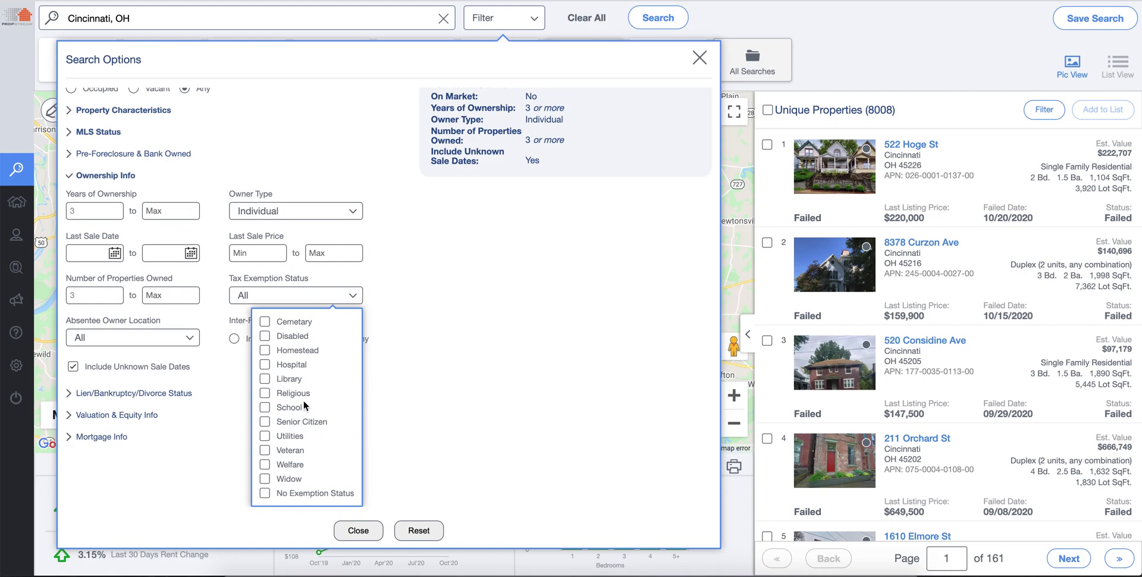
scroll(304, 407, "up", 1)
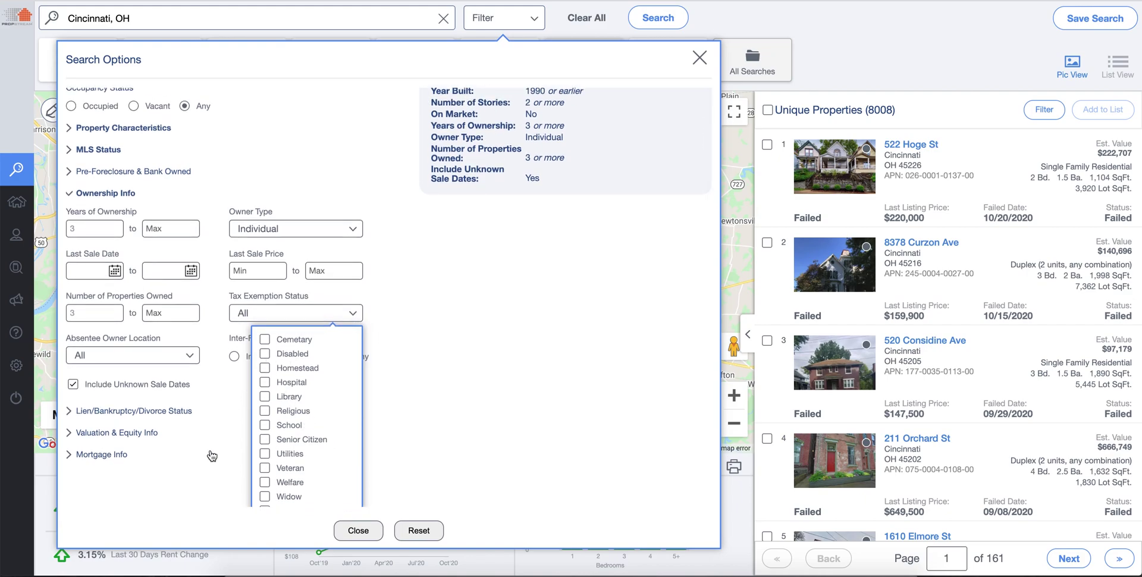
left_click(333, 314)
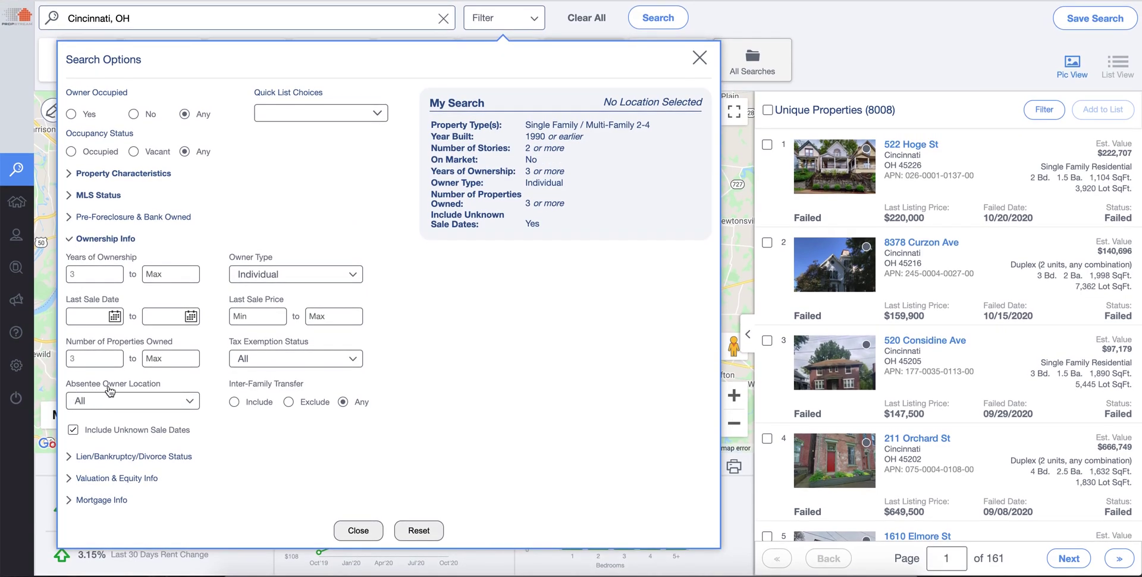
left_click(183, 405)
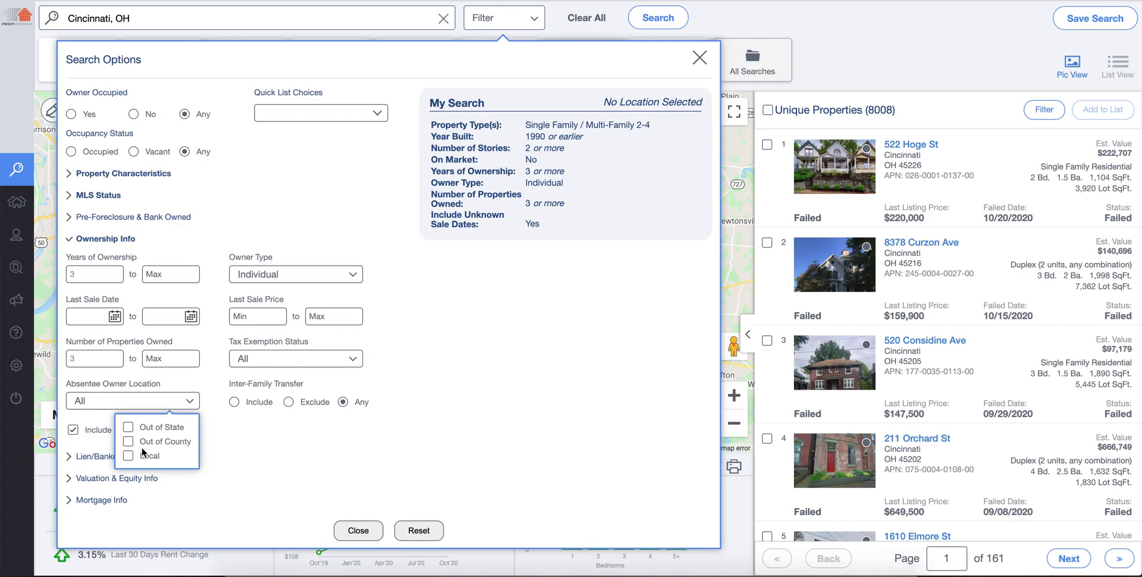
left_click(251, 461)
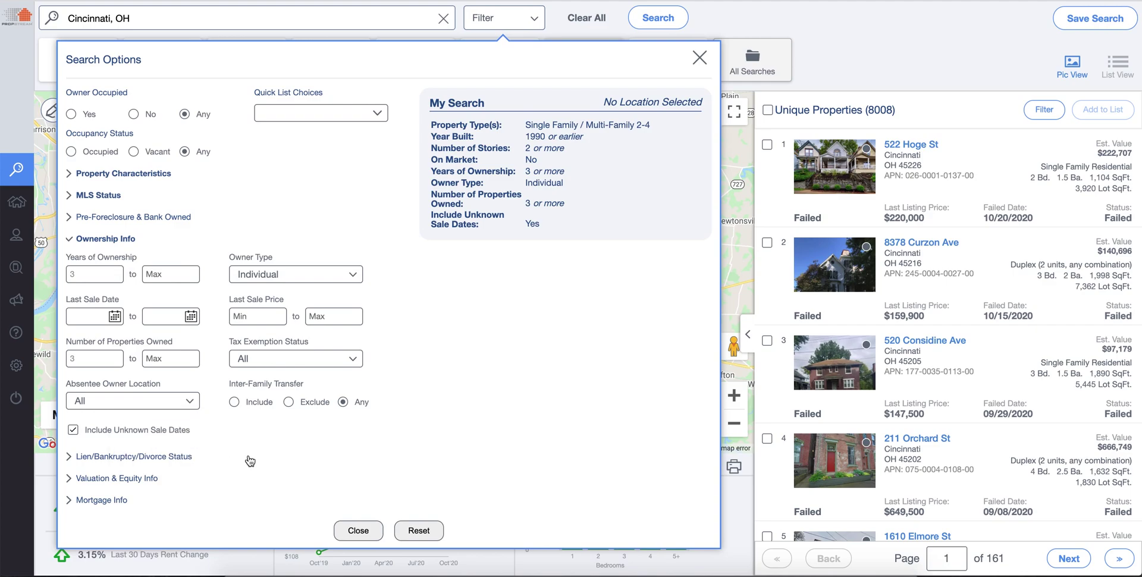
Step: Set the Quick Target Status to Has Active Lien in the Lien/Bankruptcy/Divorce Status criteria
left_click(90, 461)
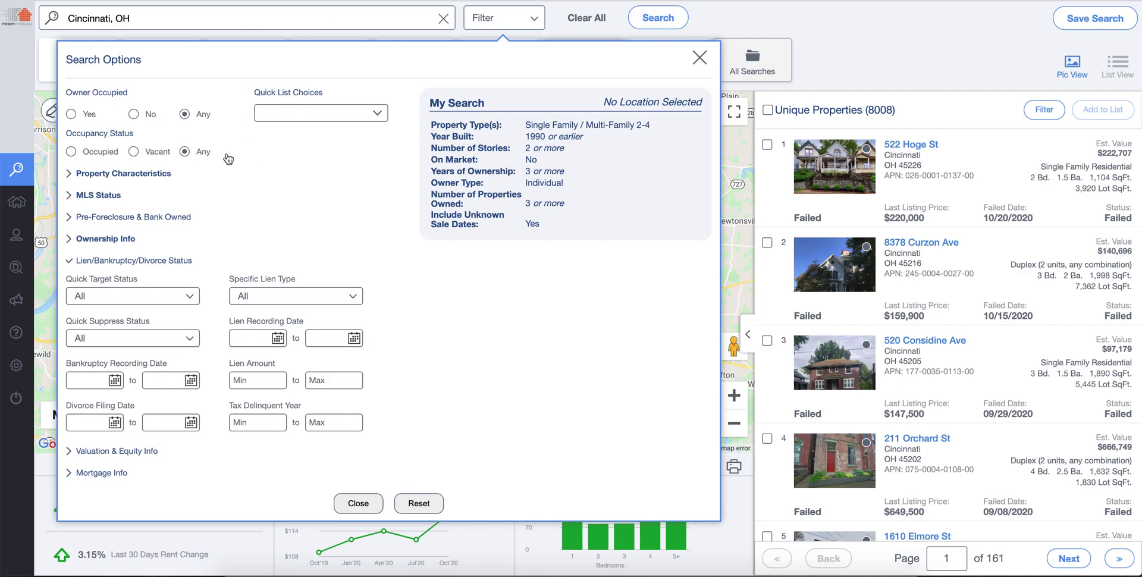
left_click(171, 299)
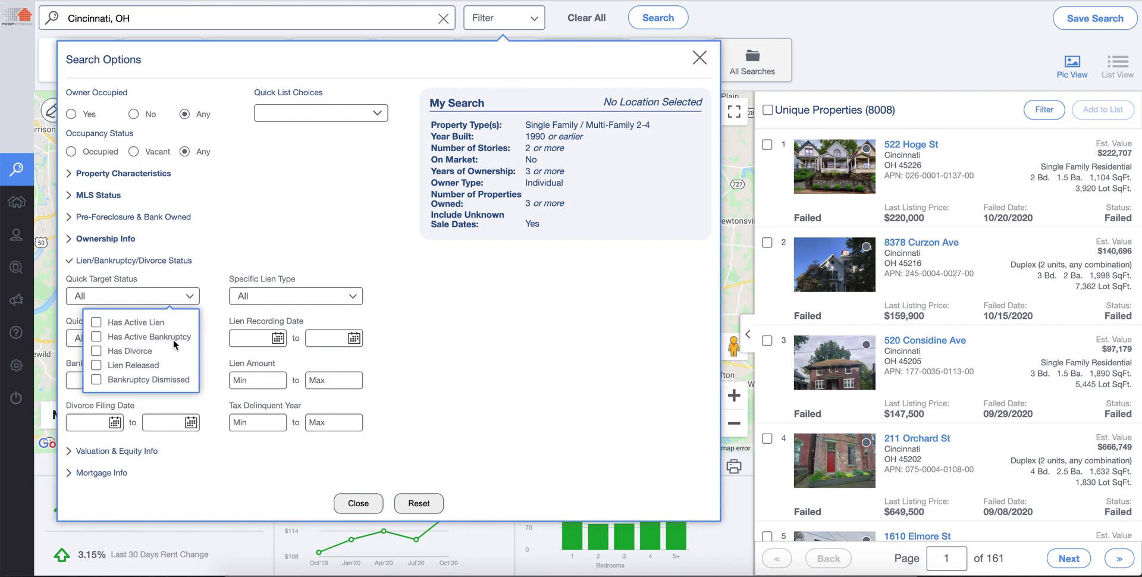
left_click(95, 322)
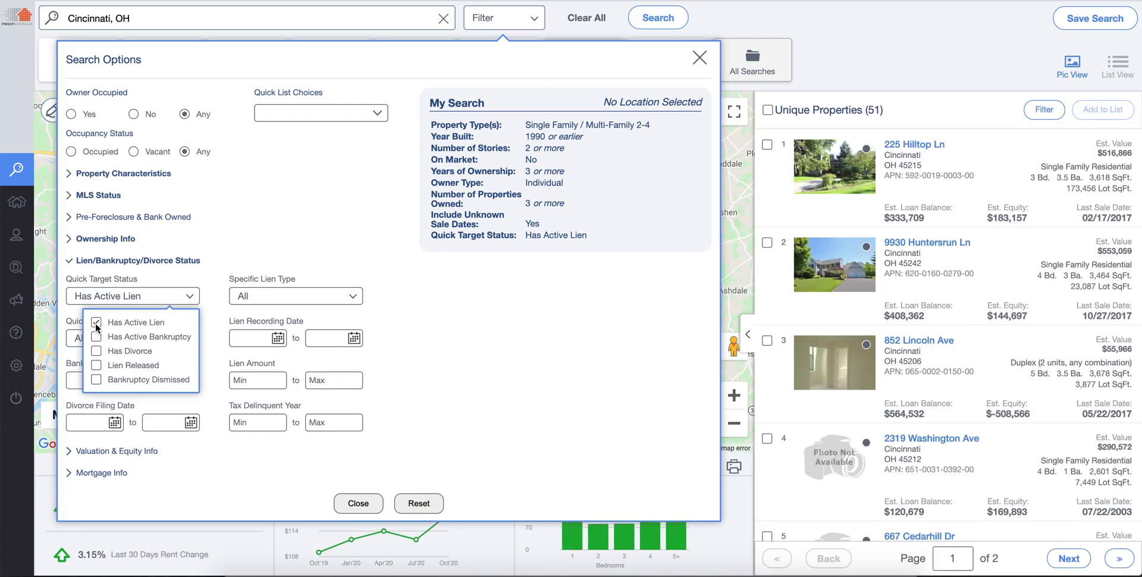
Step: Review the Specific Lien Type and Quick Suppress Status choices without selecting any
left_click(214, 283)
left_click(264, 296)
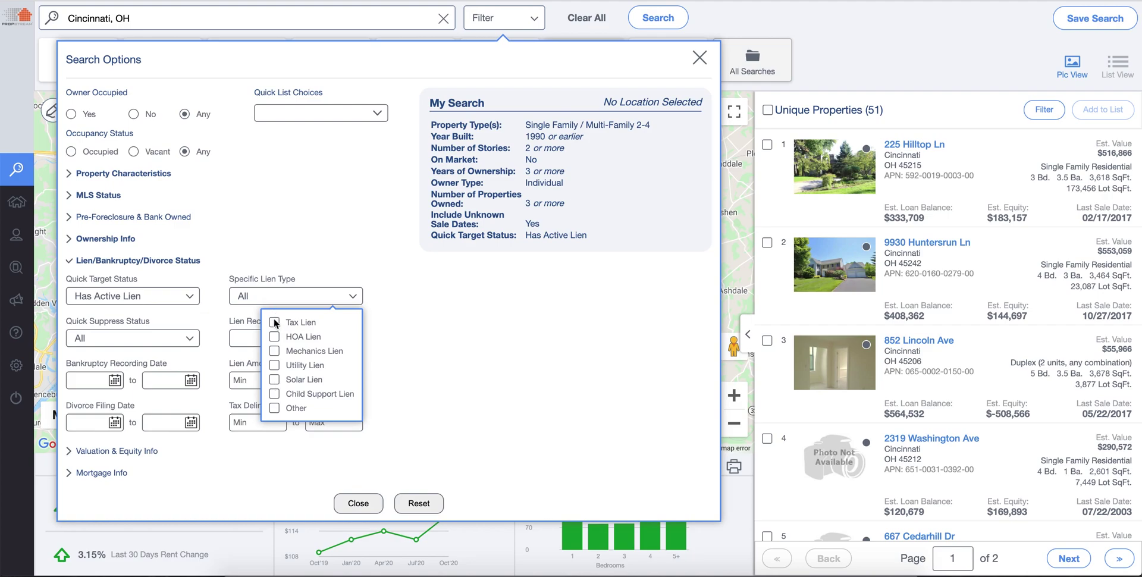
left_click(212, 323)
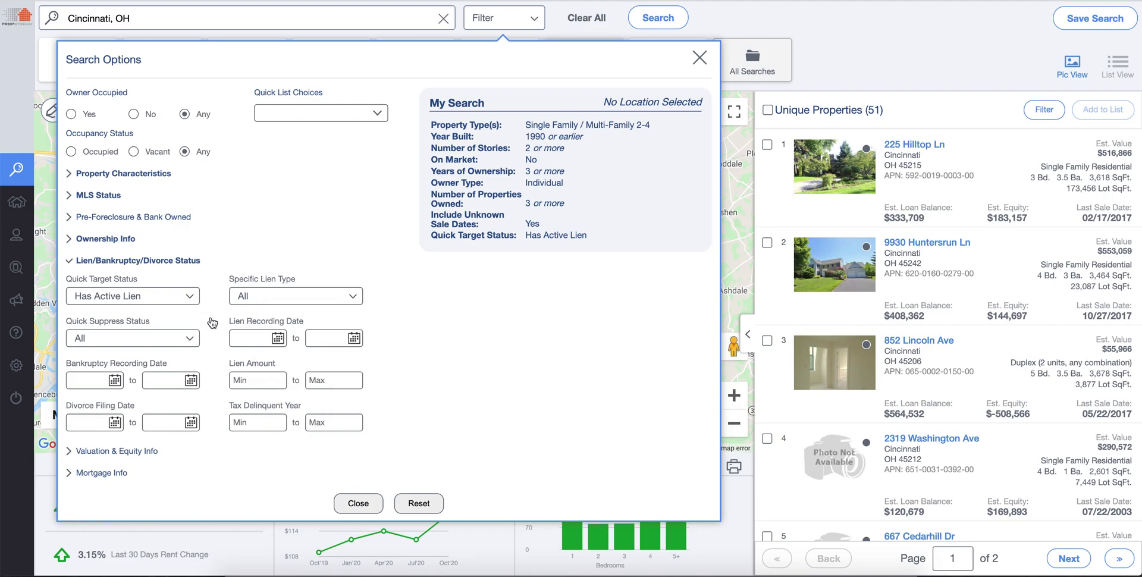
left_click(191, 342)
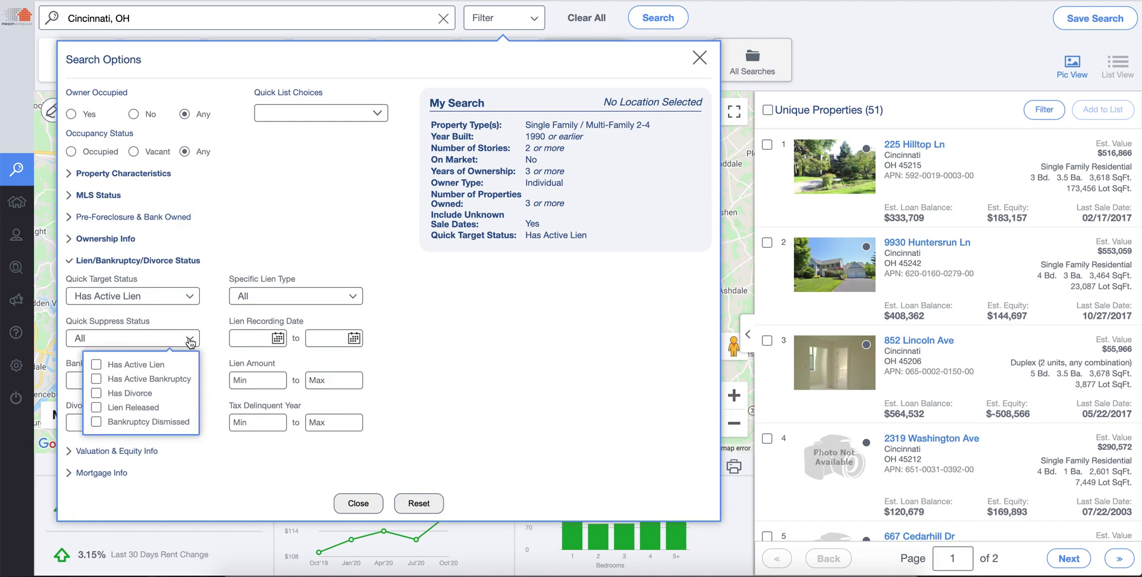
Step: Remove Has Active Lien from the Quick Target Status
left_click(189, 295)
left_click(97, 323)
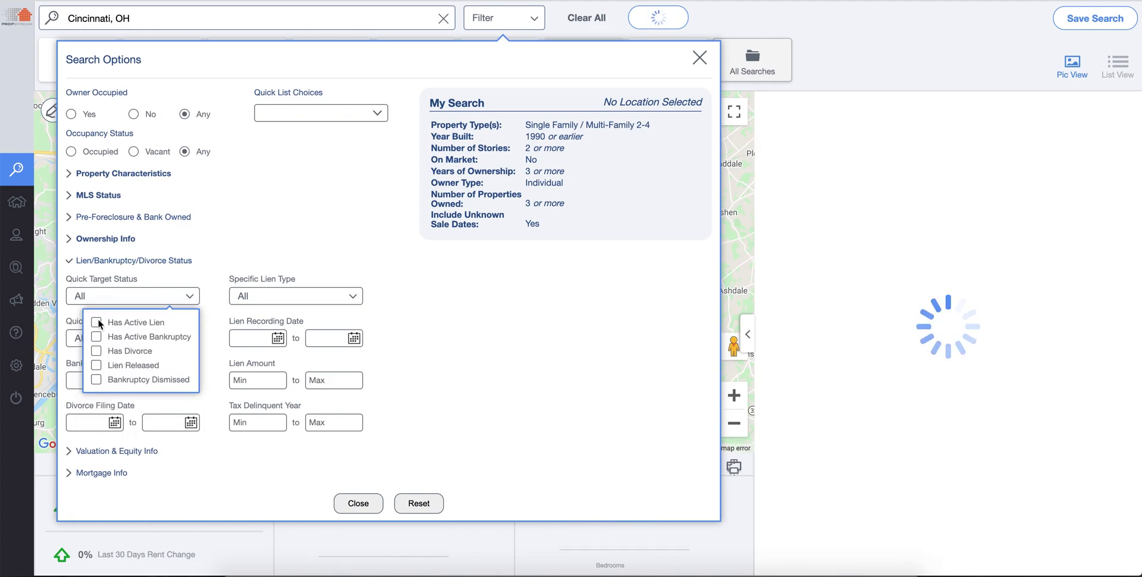
left_click(163, 291)
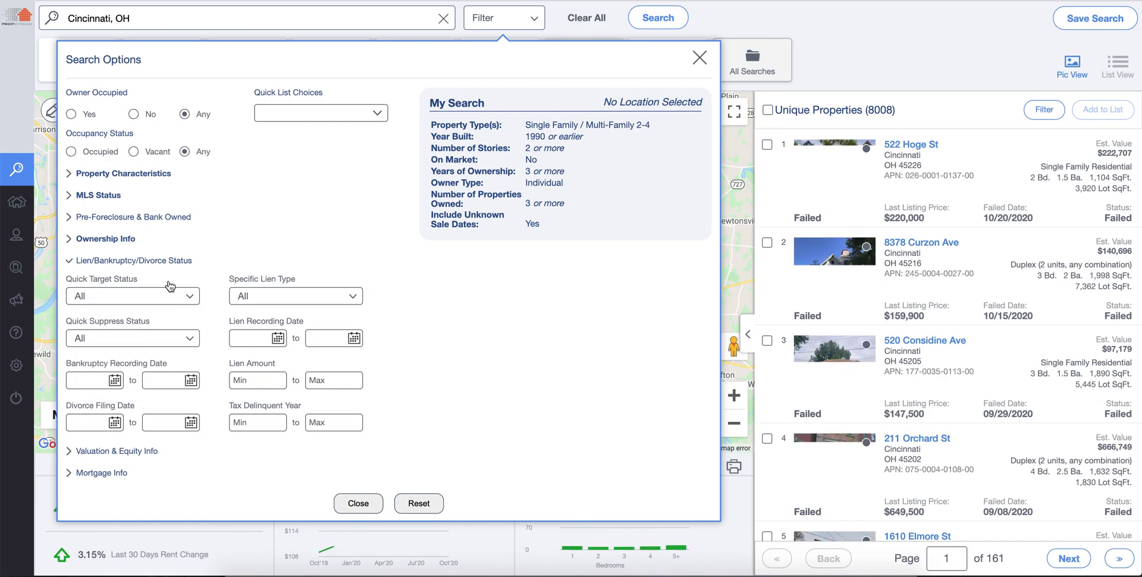
Step: Try suppressing properties with Has Active Lien through the Quick Suppress Status, and clear that choice again
left_click(138, 344)
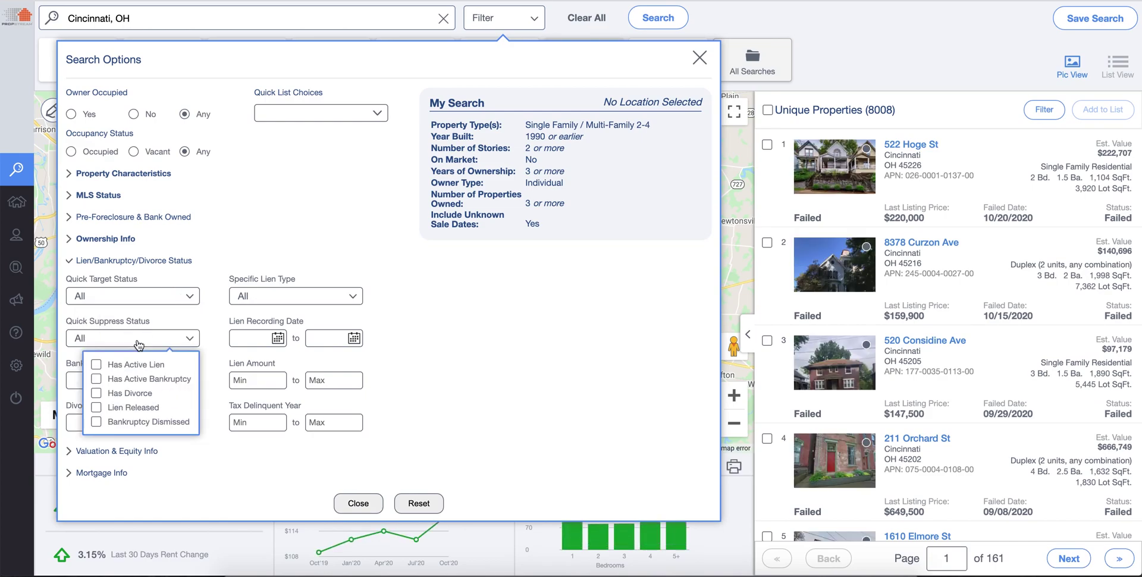
left_click(96, 365)
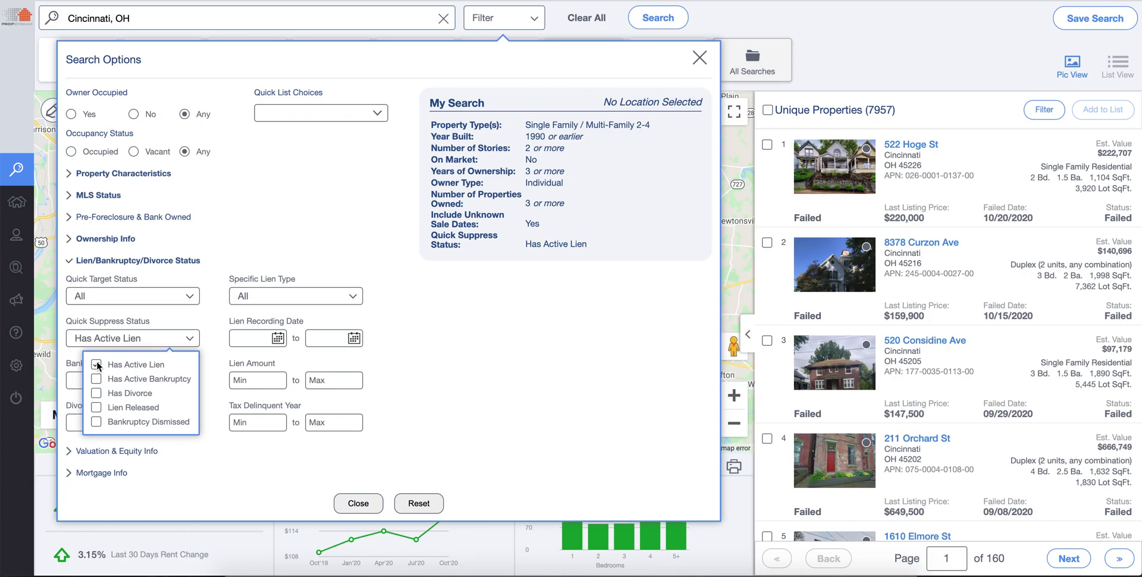
left_click(97, 364)
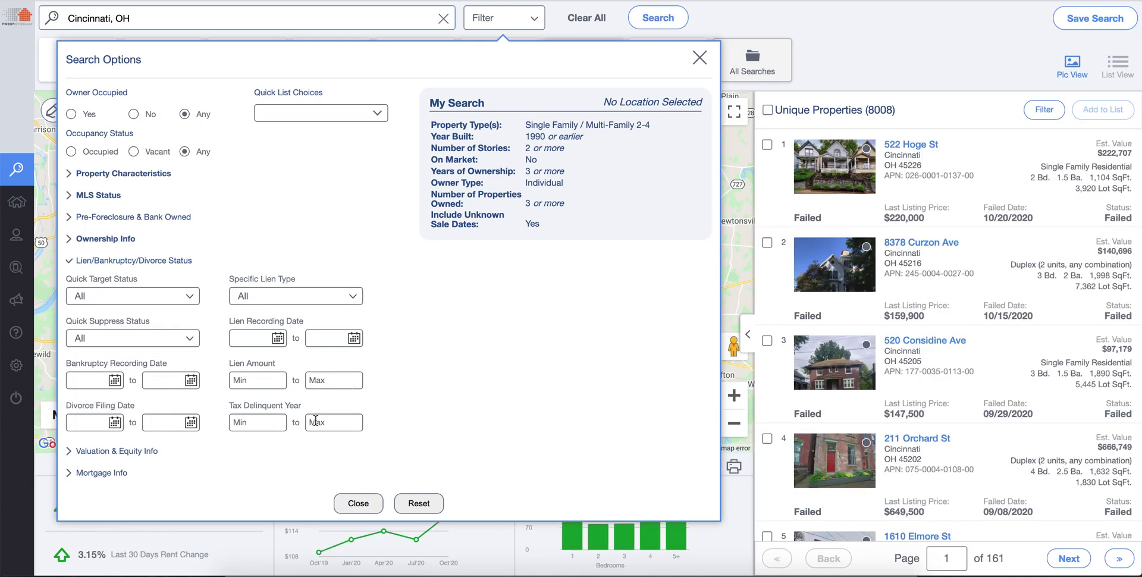
Step: Set the minimum Estimated Equity % to 50 in the Valuation & Equity Info criteria
left_click(99, 451)
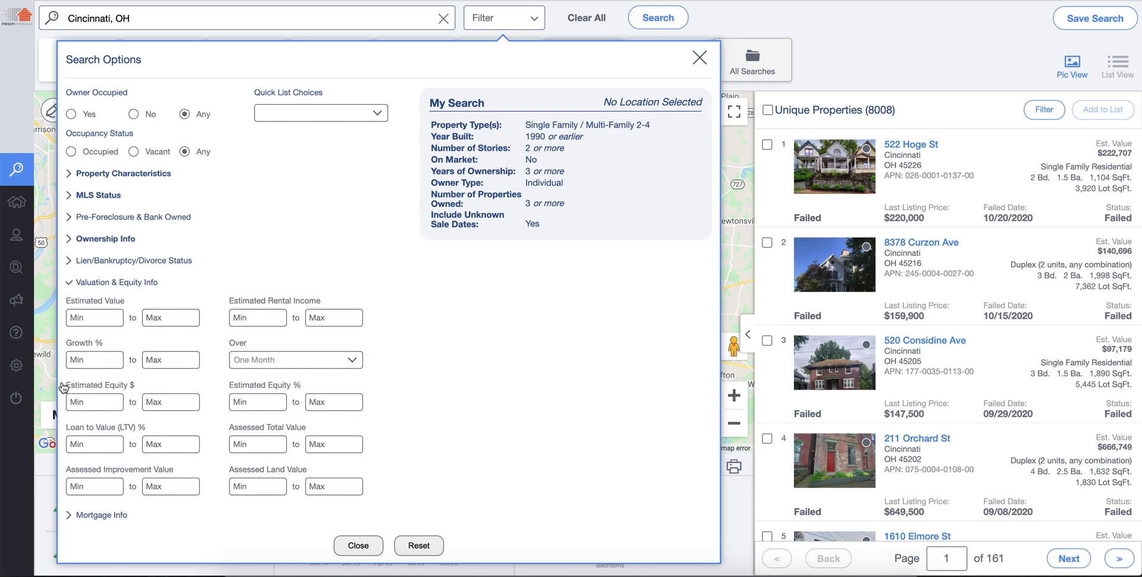
left_click(245, 397)
type("5")
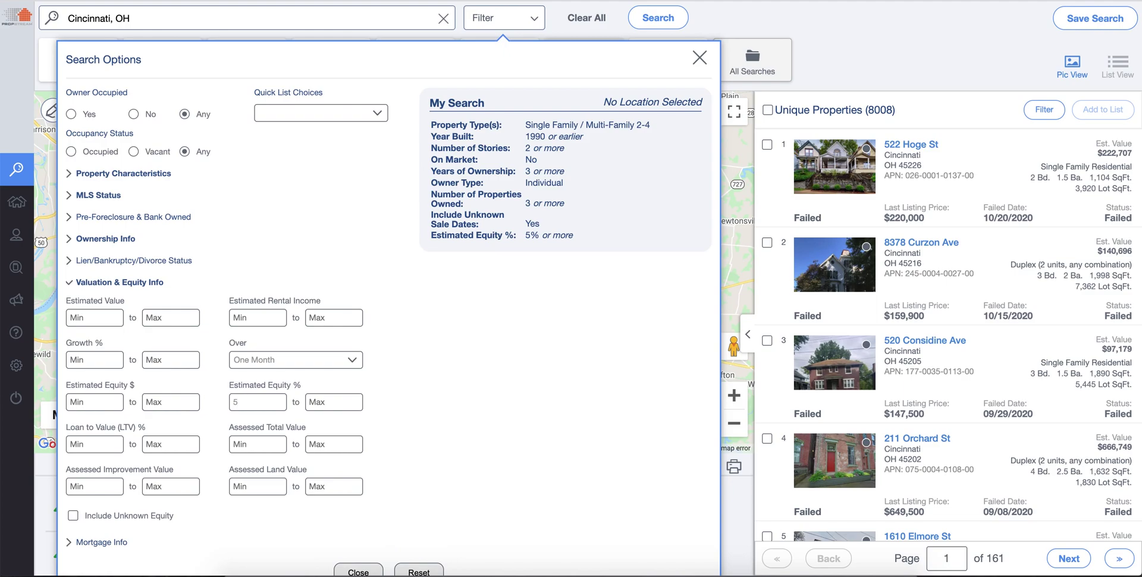
type("0")
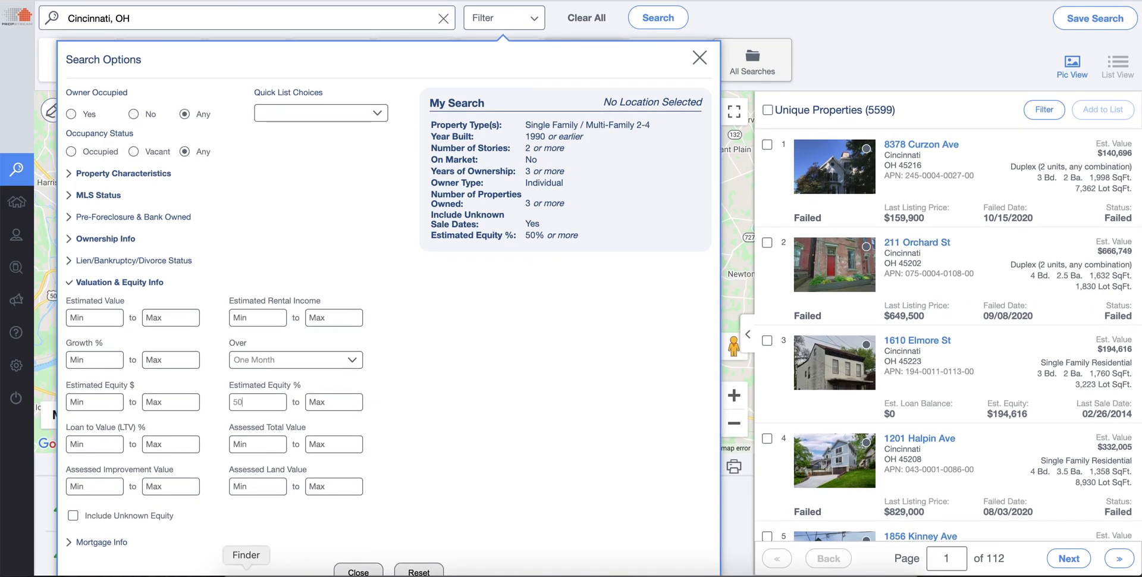
Step: Set Owner Occupied to No for the search and return to the results map
left_click(101, 543)
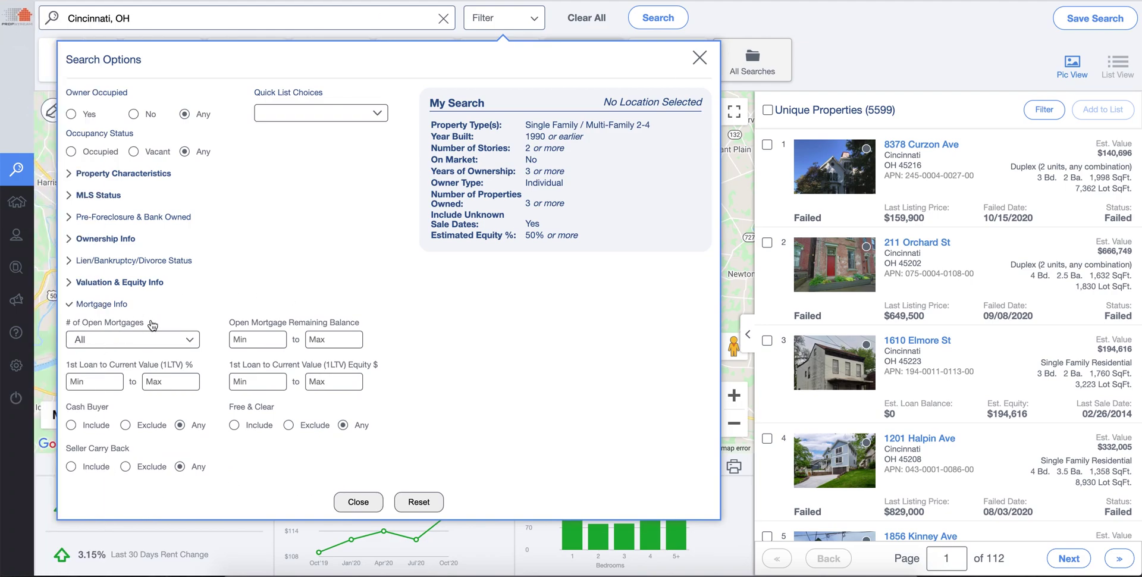
left_click(133, 114)
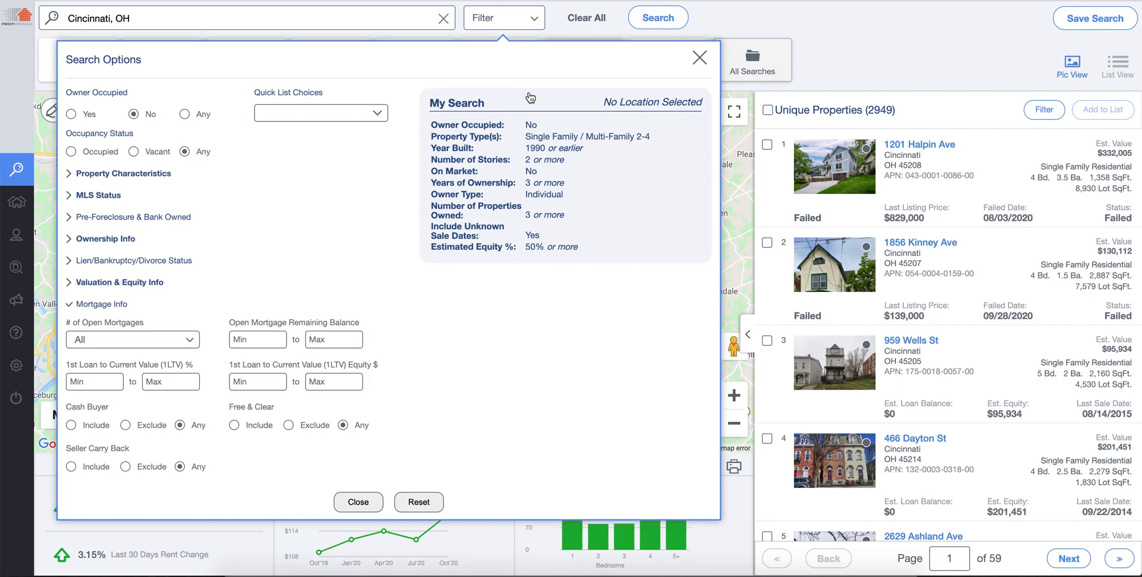
mouse_move(443, 132)
left_click_drag(867, 109, 895, 111)
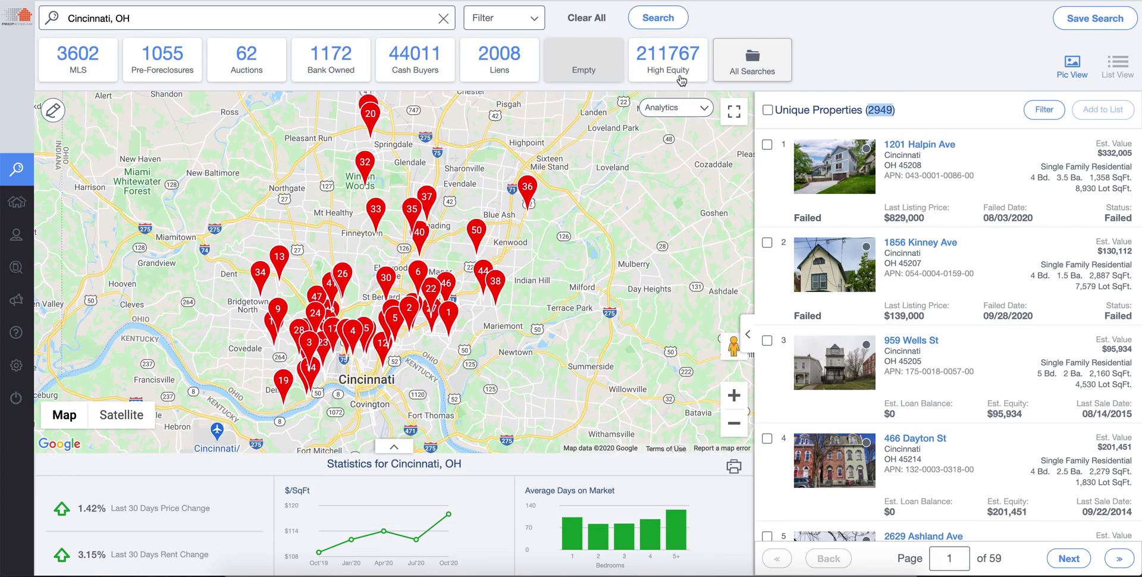
left_click(524, 26)
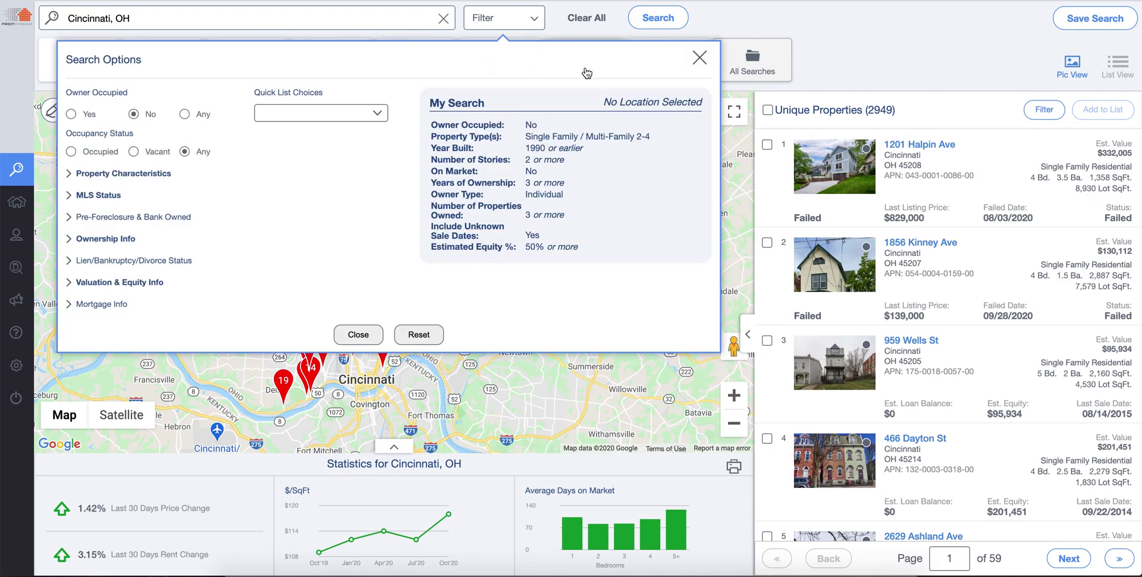
left_click(893, 52)
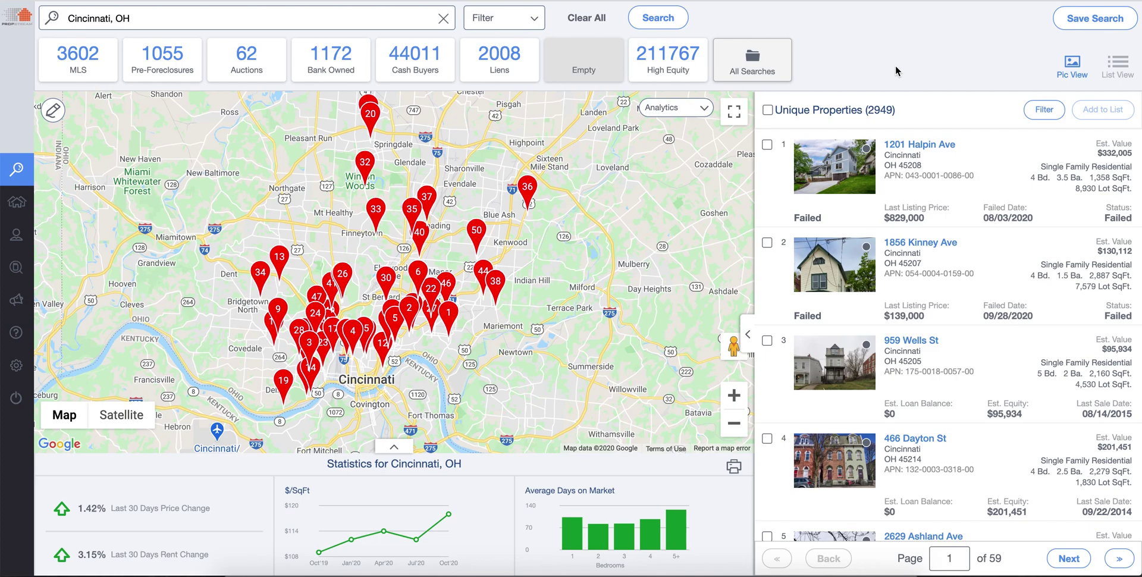
Step: Select all properties in the results and try adding them to a newly created marketing list
left_click(767, 110)
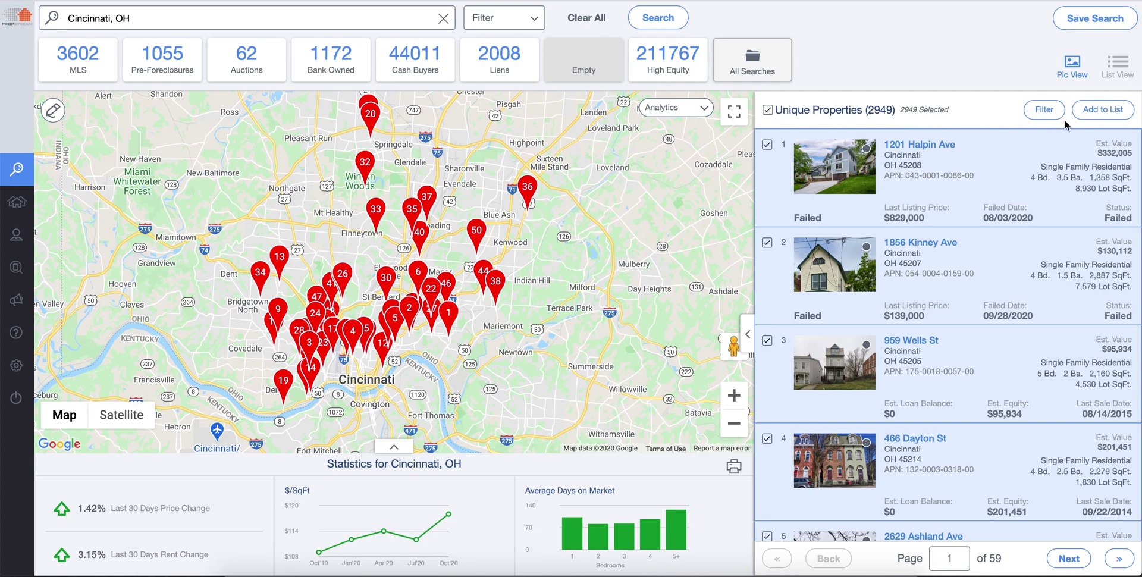
left_click(1098, 115)
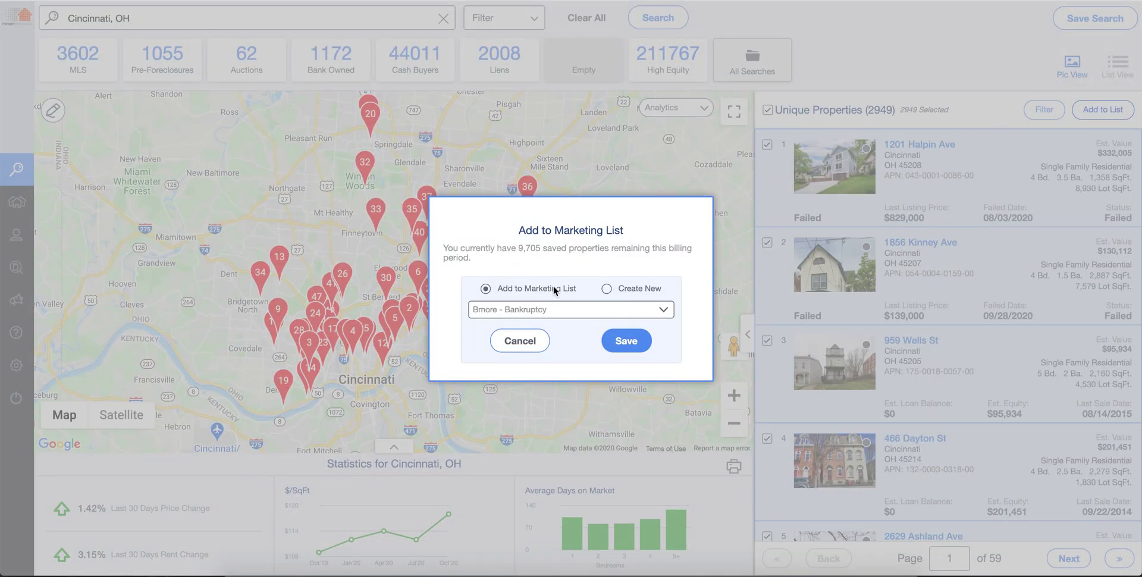
left_click(534, 309)
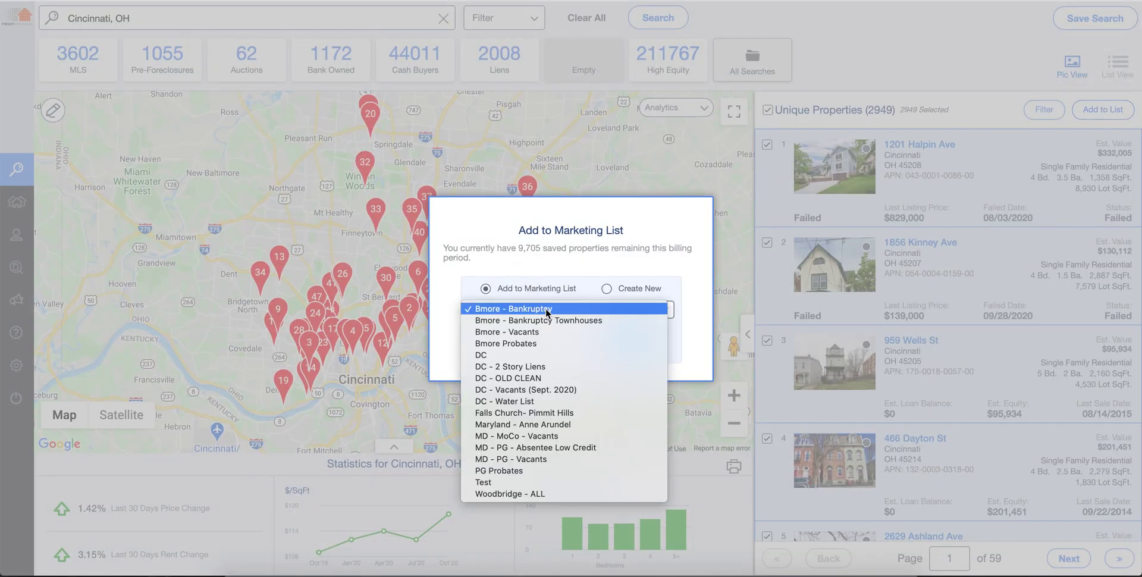
left_click(610, 288)
left_click(608, 290)
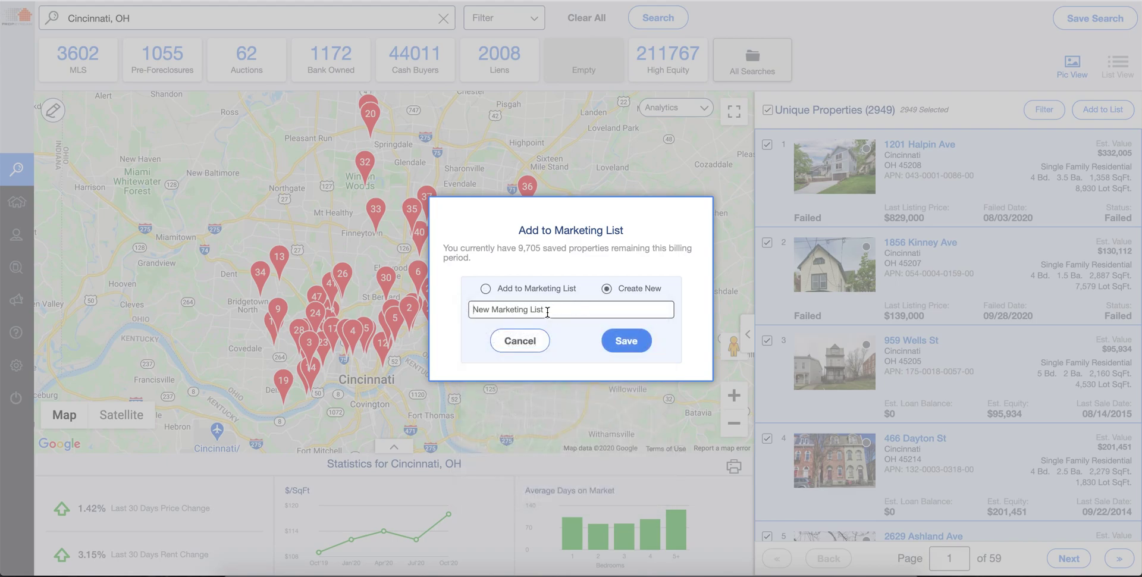
left_click(529, 343)
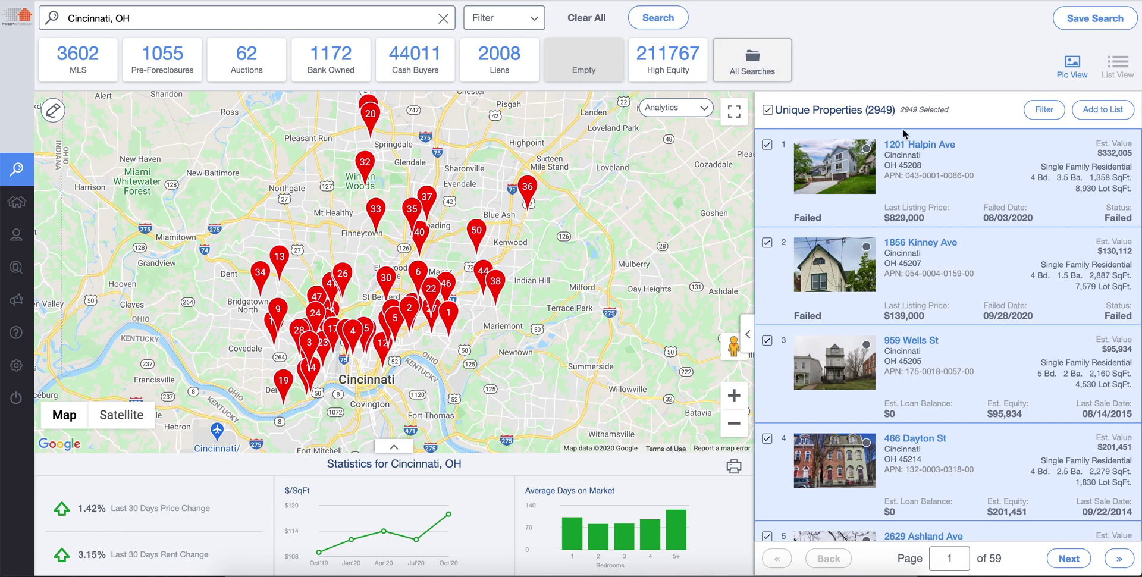
Step: Open the Test marketing list in My Properties and check its vacant properties before restoring the full list
mouse_move(28, 202)
left_click(17, 207)
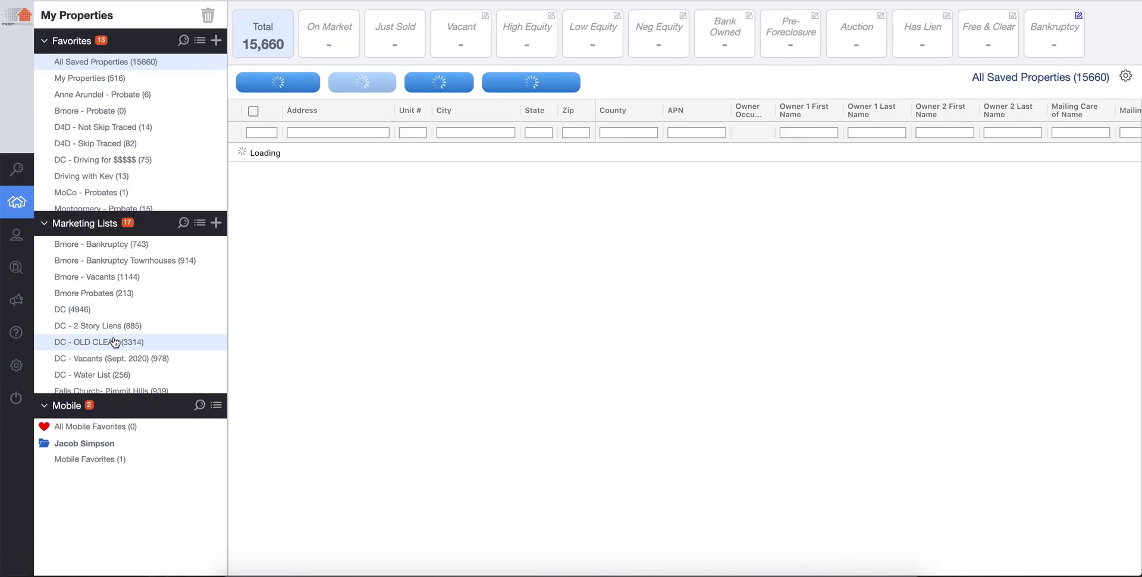
scroll(119, 341, "down", 3)
scroll(114, 341, "down", 1)
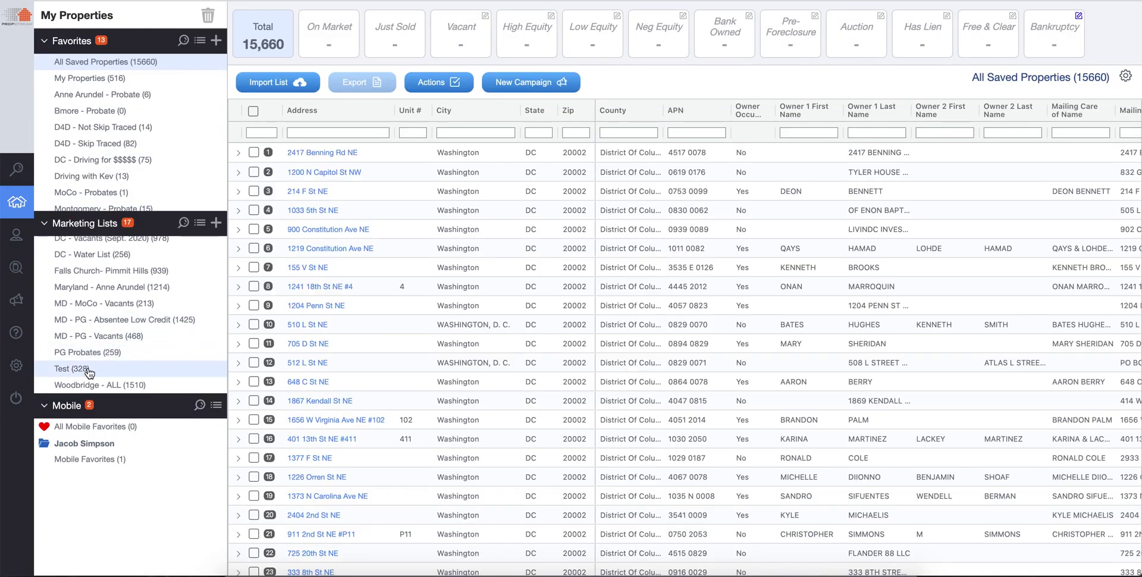
left_click(88, 369)
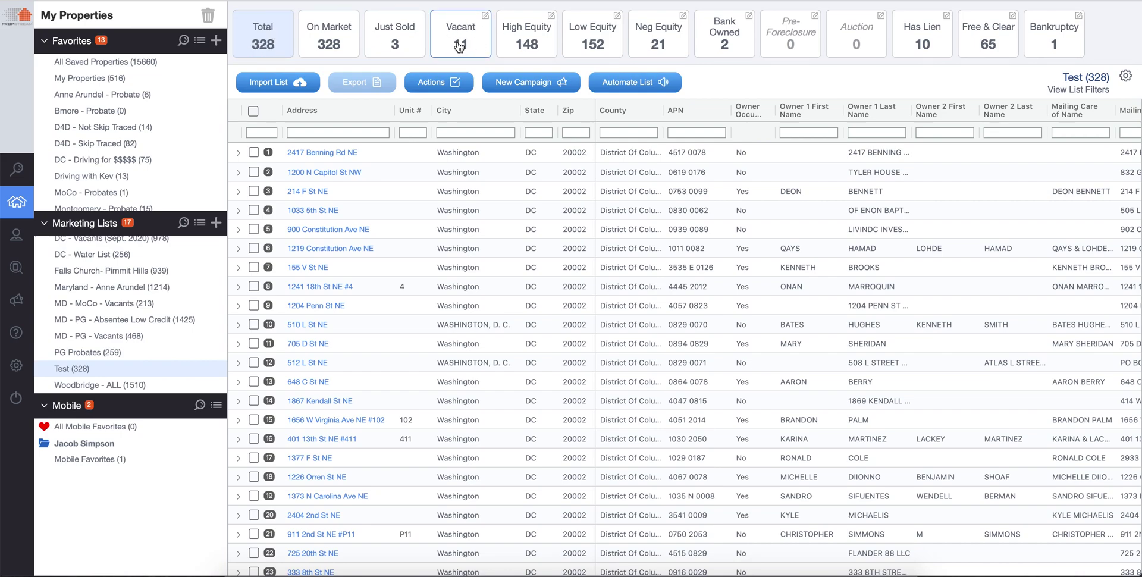
left_click(459, 46)
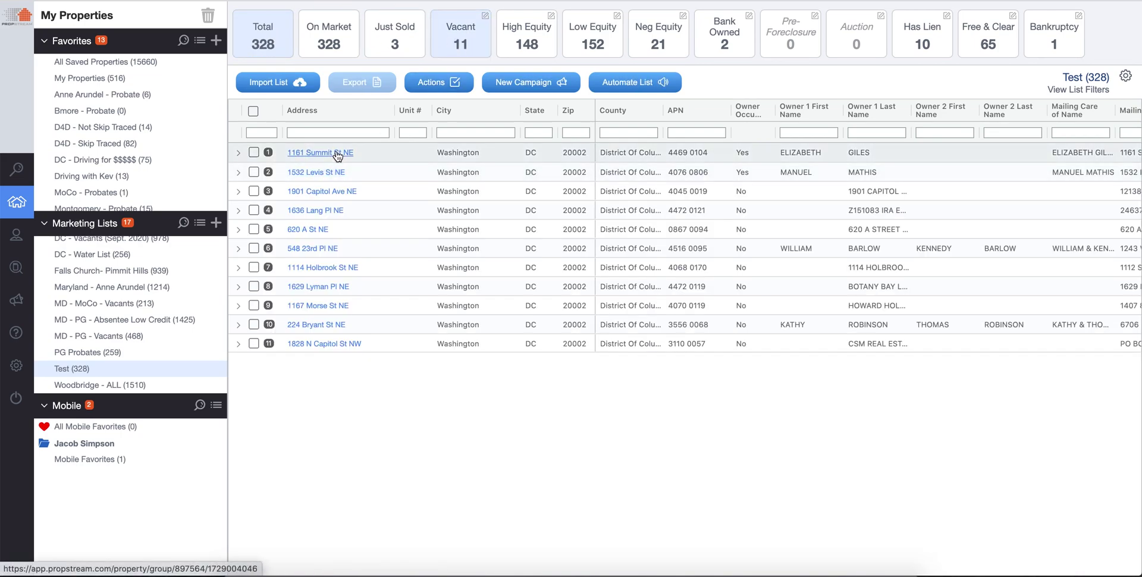
left_click(264, 42)
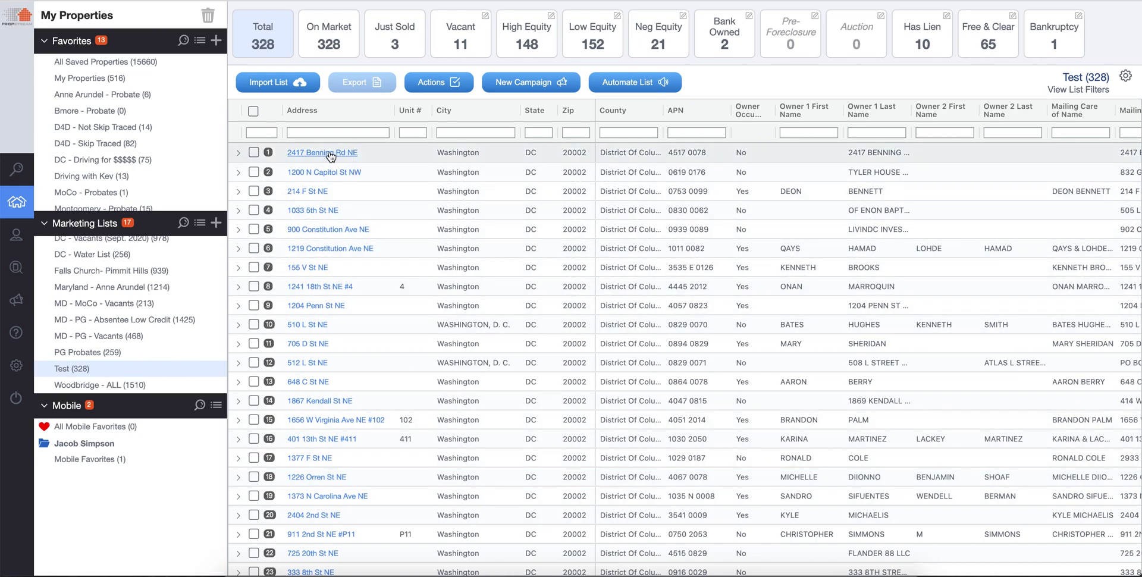
Step: Rerun the recent property search for Cincinnati, OH, and open the first result's property details
left_click(36, 172)
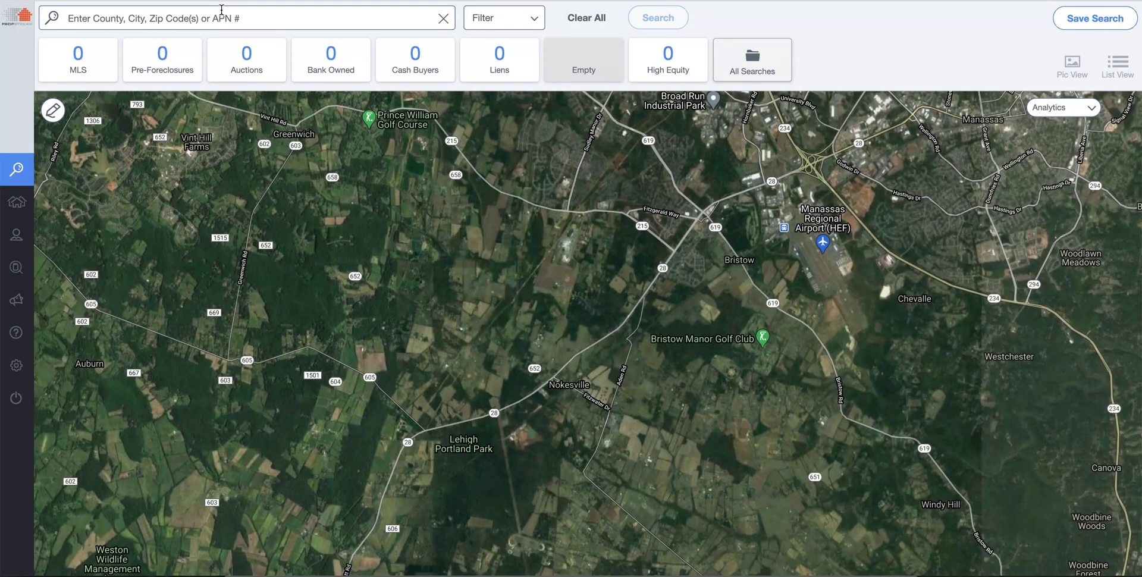
left_click(222, 10)
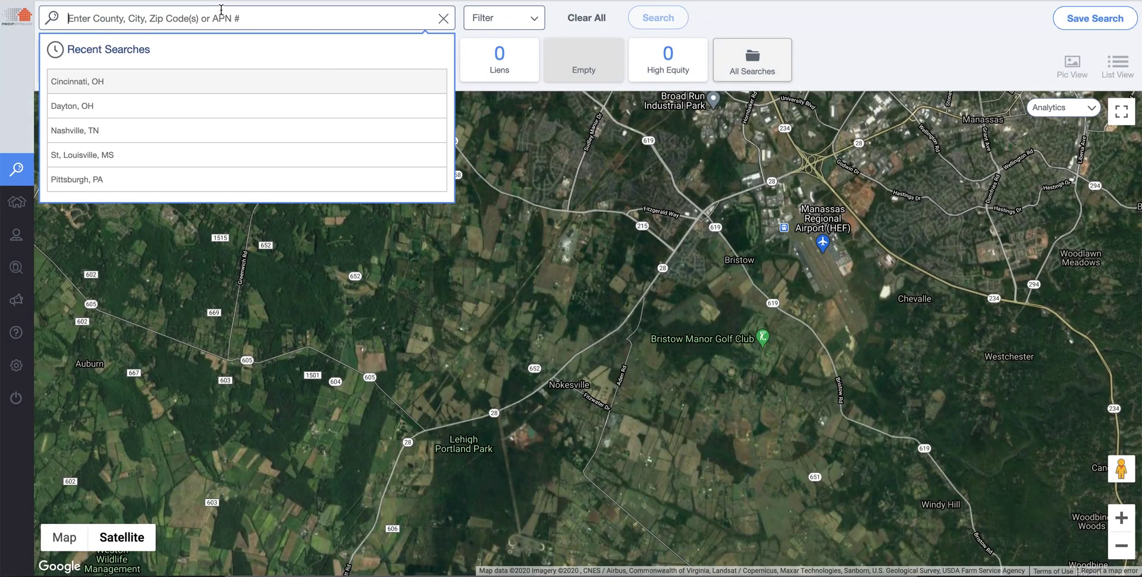
left_click(85, 80)
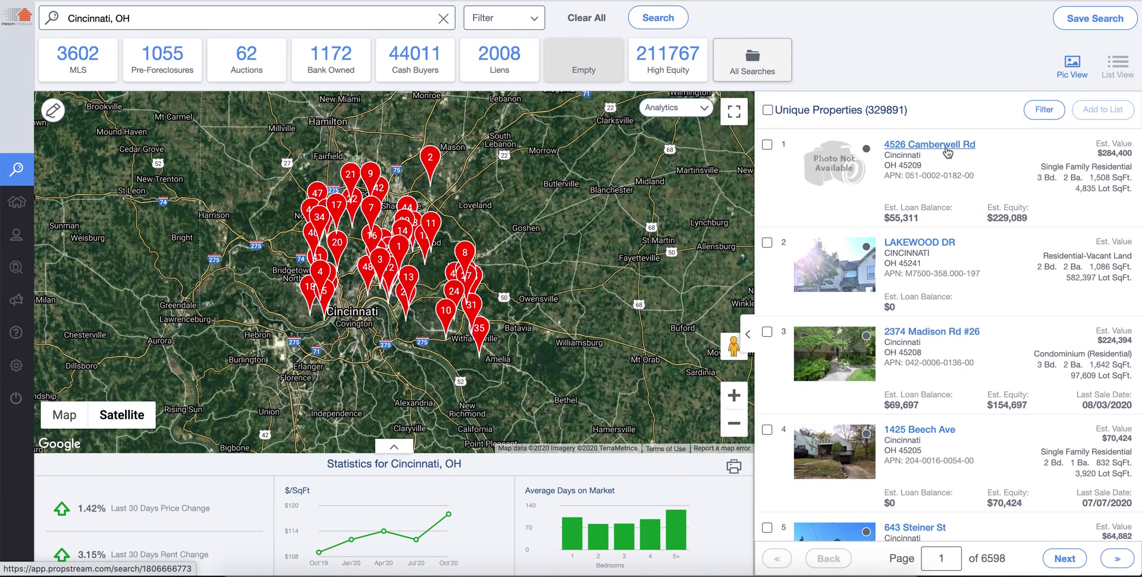
left_click(939, 153)
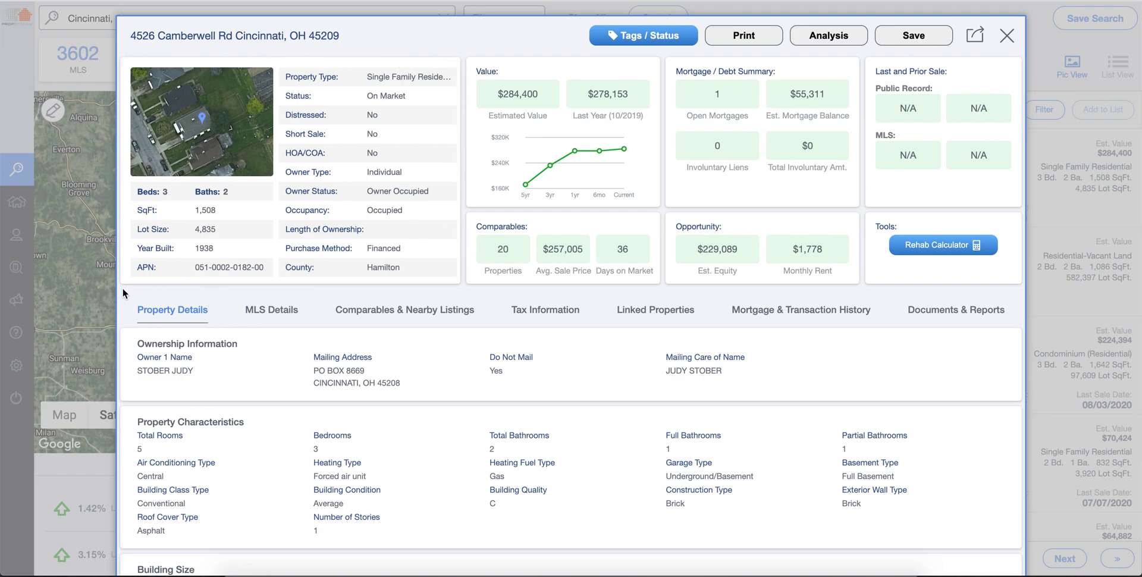
Step: Examine the property's summary facts, including market status, owner type, occupancy, purchase method and county
left_click_drag(361, 96, 398, 94)
left_click_drag(287, 115, 400, 122)
left_click_drag(366, 172, 400, 171)
scroll(408, 177, "down", 1)
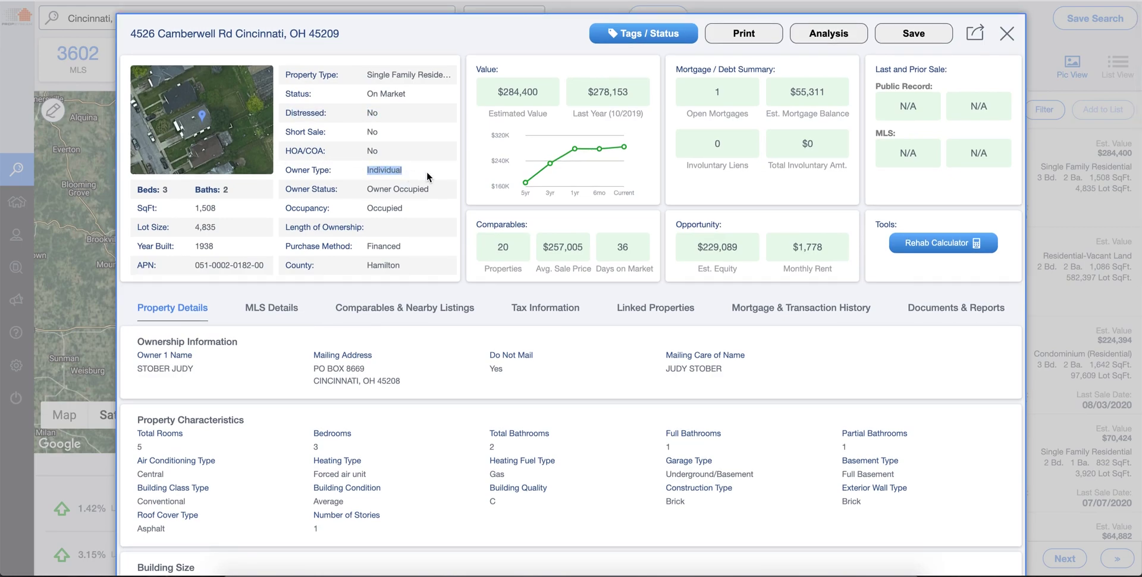
left_click(426, 190)
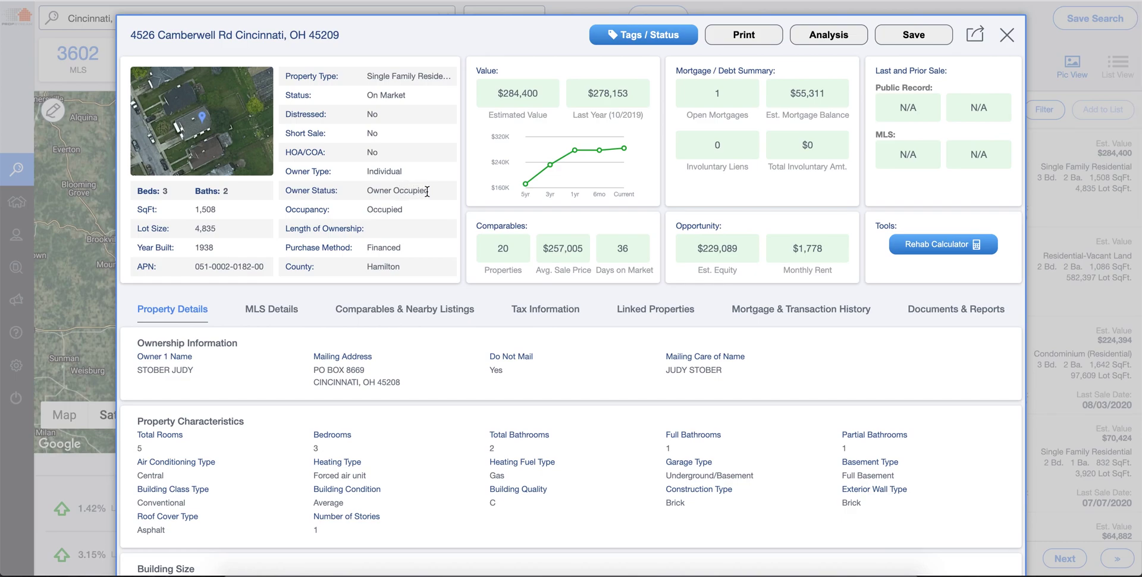
scroll(430, 191, "down", 2)
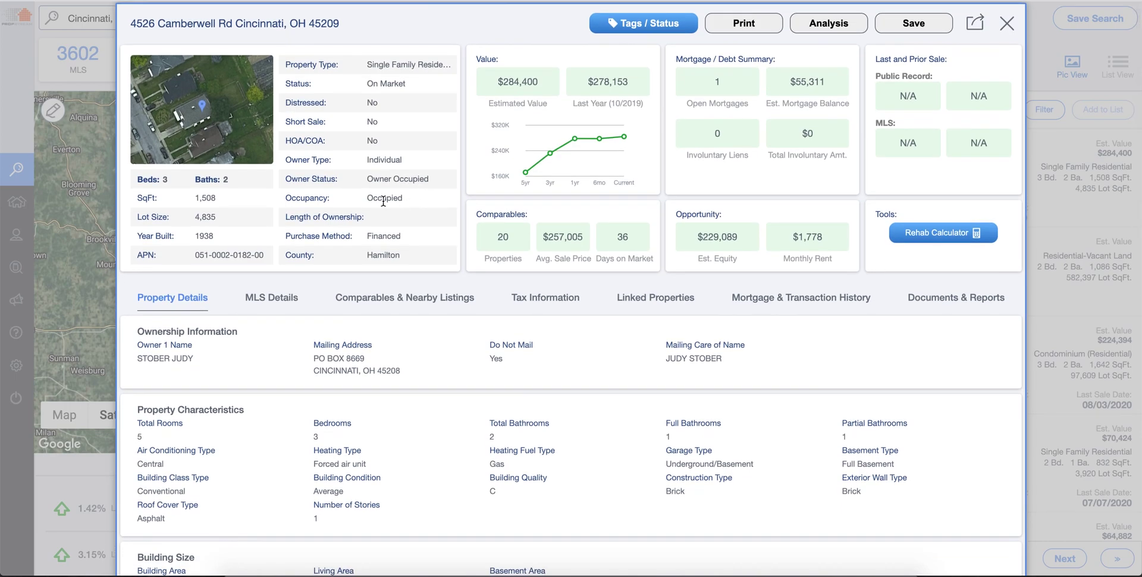
scroll(407, 197, "down", 1)
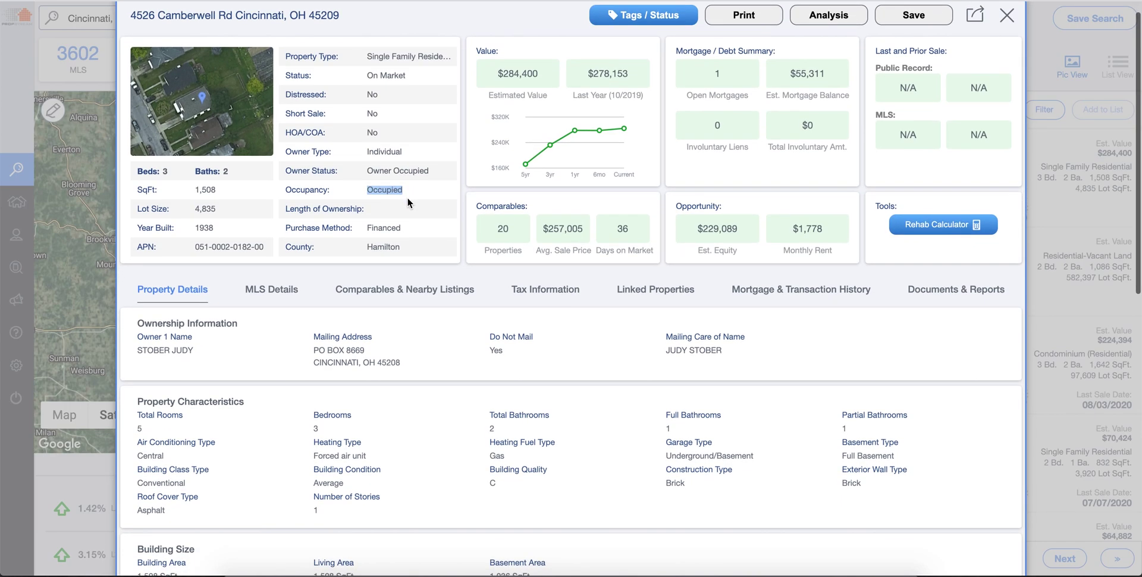
left_click_drag(288, 228, 407, 248)
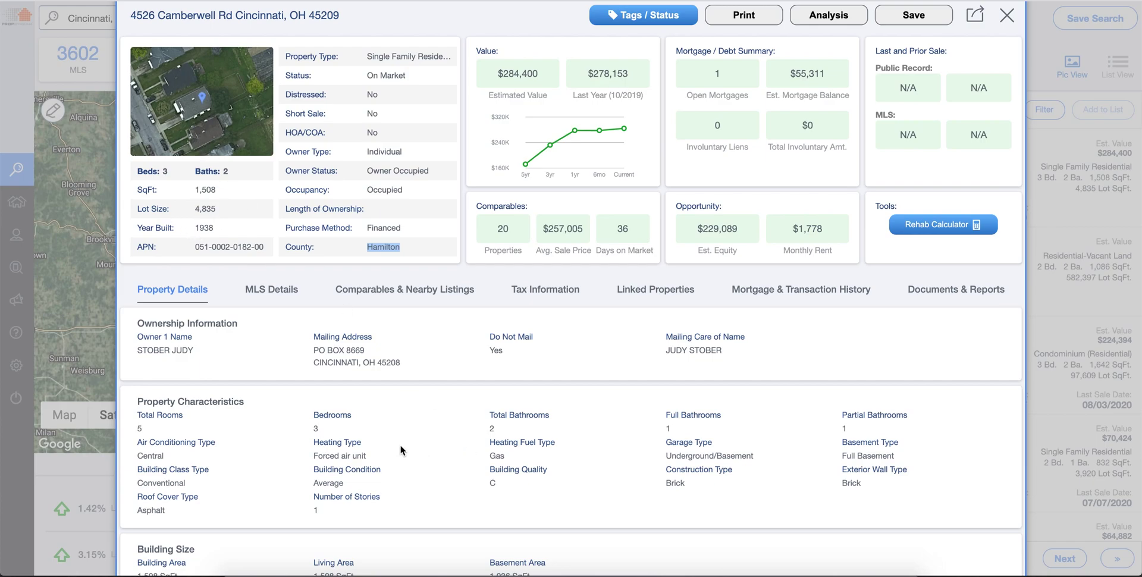
Step: Examine the property's value, mortgage balance, estimated equity, monthly rent and prior sale figures
scroll(400, 445, "down", 3)
scroll(400, 446, "up", 3)
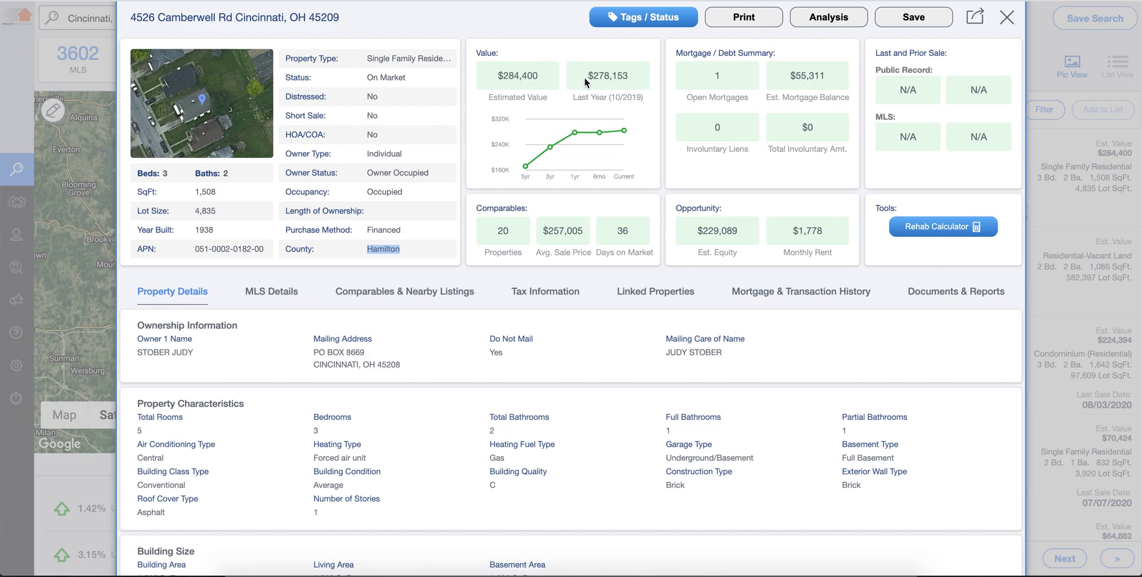
left_click_drag(585, 81, 624, 78)
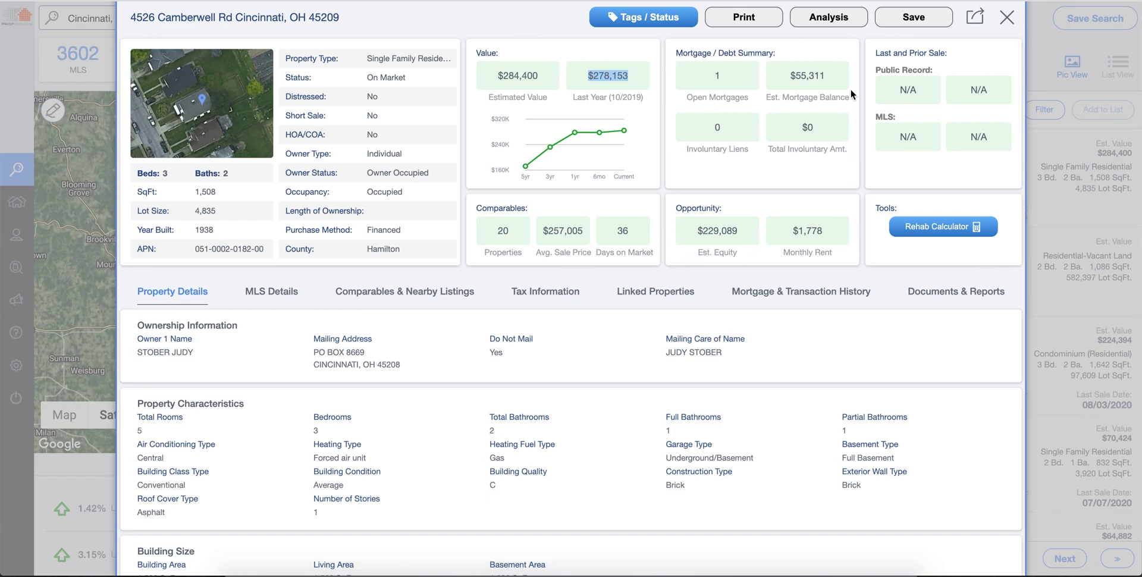
left_click_drag(711, 76, 723, 79)
left_click_drag(793, 75, 826, 78)
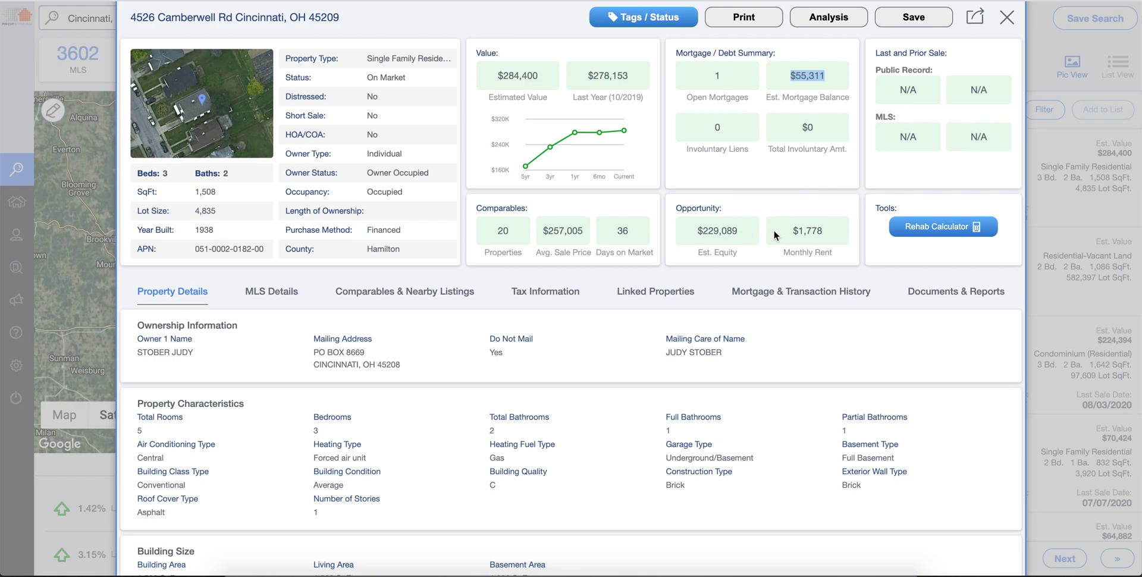
left_click_drag(796, 231, 826, 231)
left_click_drag(699, 233, 738, 232)
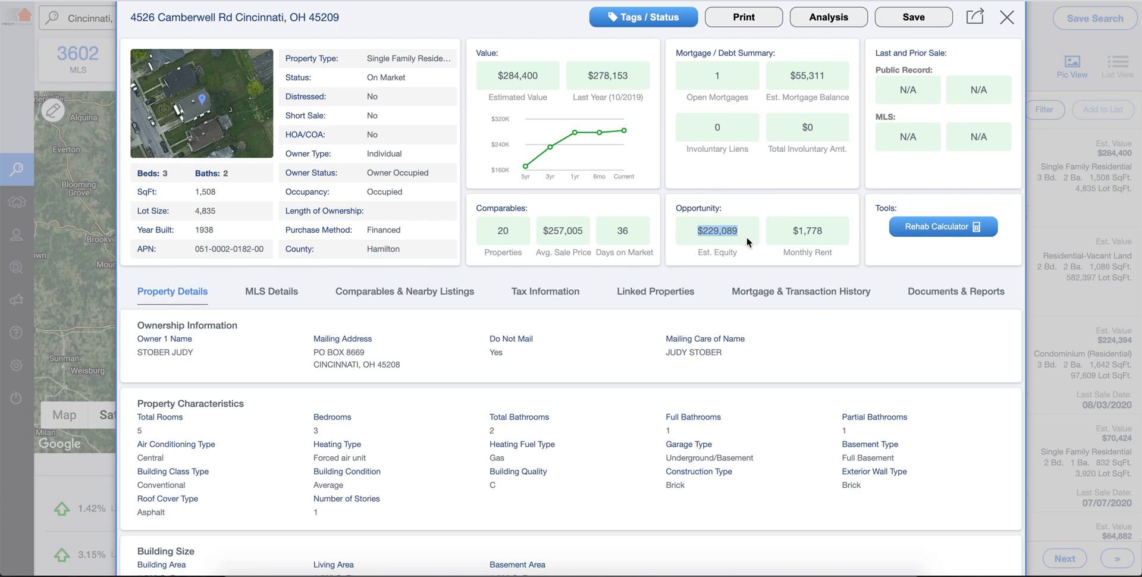
left_click(793, 220)
left_click_drag(897, 88, 913, 89)
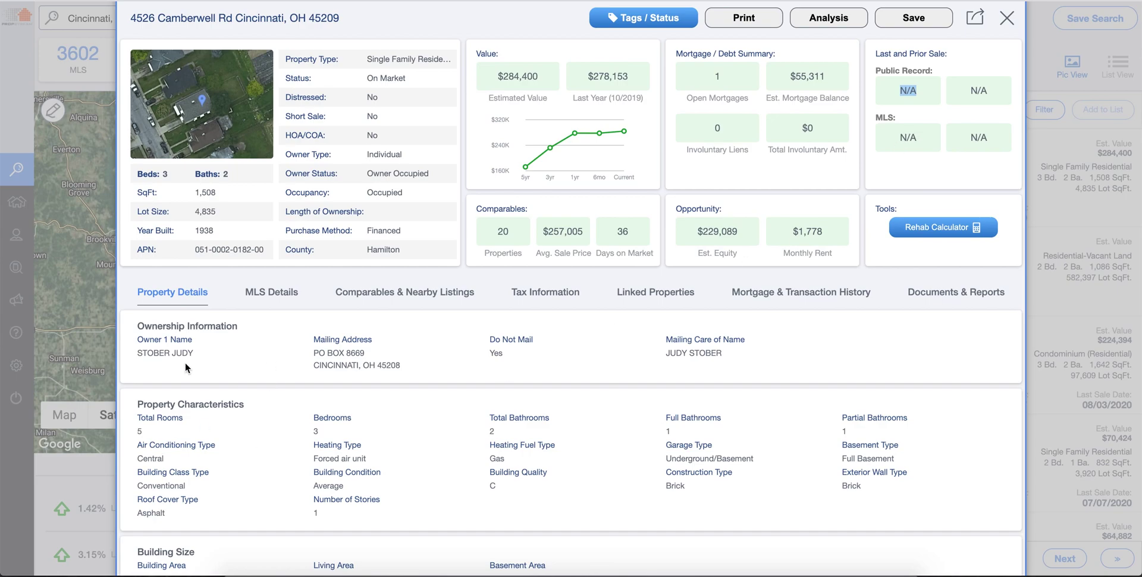
Step: Review the Ownership Information section of the property details, starting with the first owner's name
scroll(267, 411, "down", 5)
scroll(266, 411, "down", 2)
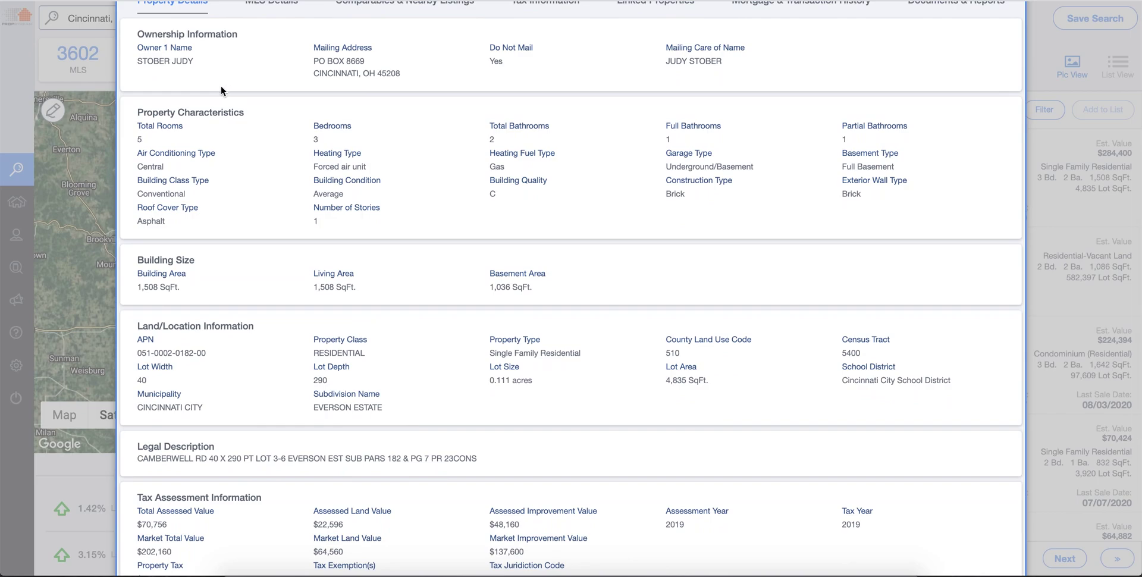
left_click_drag(135, 36, 249, 39)
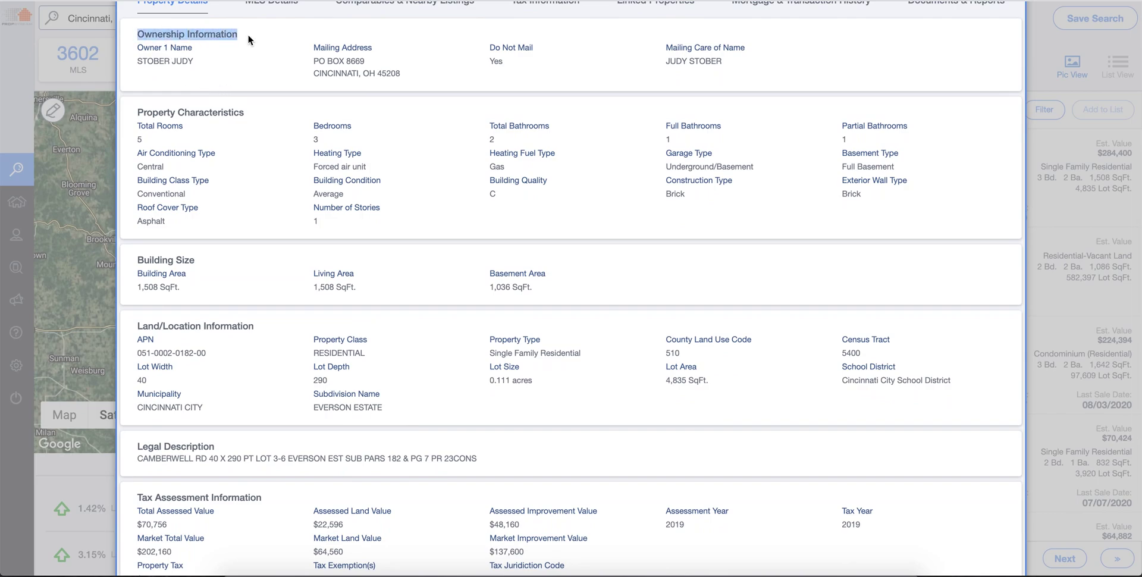
left_click_drag(136, 63, 217, 69)
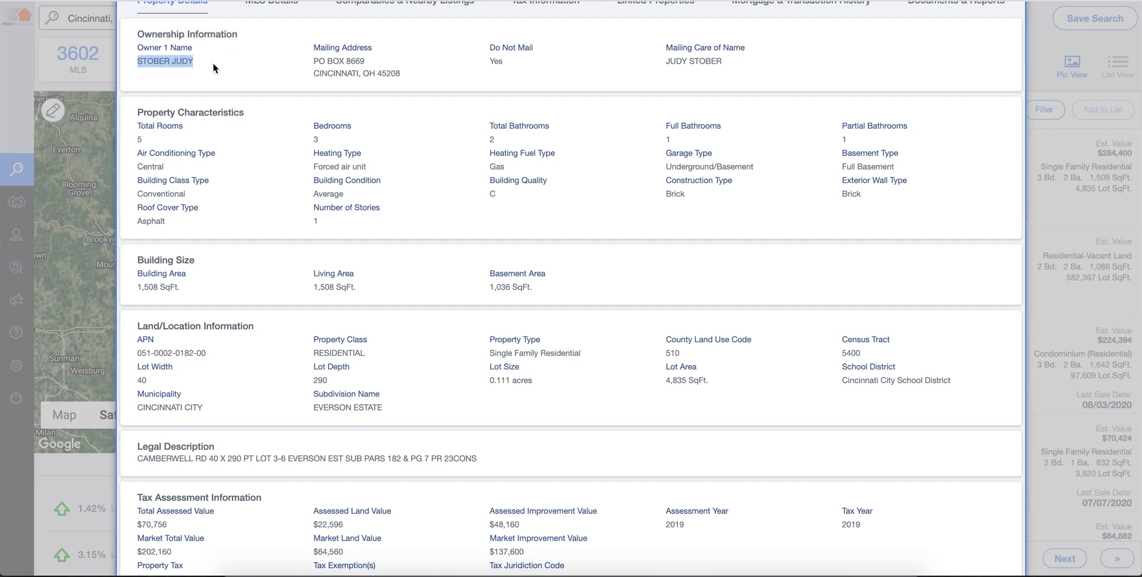
Step: Review the owner's mailing address and the Property Characteristics section of the property details
left_click_drag(313, 69, 402, 86)
scroll(428, 77, "down", 1)
left_click(453, 73)
left_click_drag(137, 103, 248, 110)
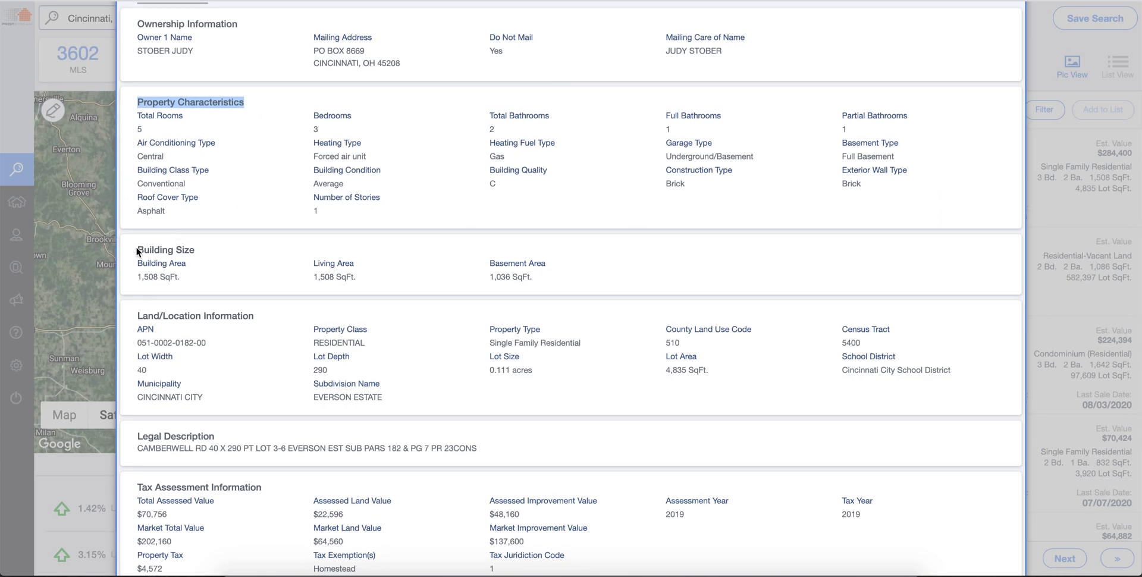
Step: Review the Building Size section, covering the building area, living area and basement area
left_click_drag(136, 251, 179, 251)
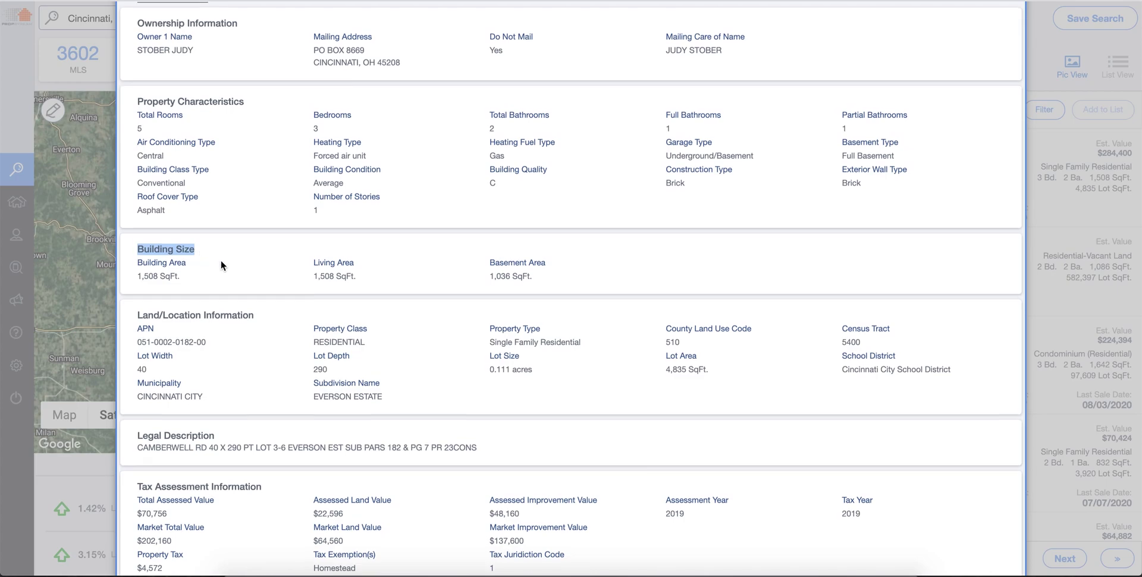
scroll(179, 256, "down", 1)
left_click_drag(138, 245, 168, 246)
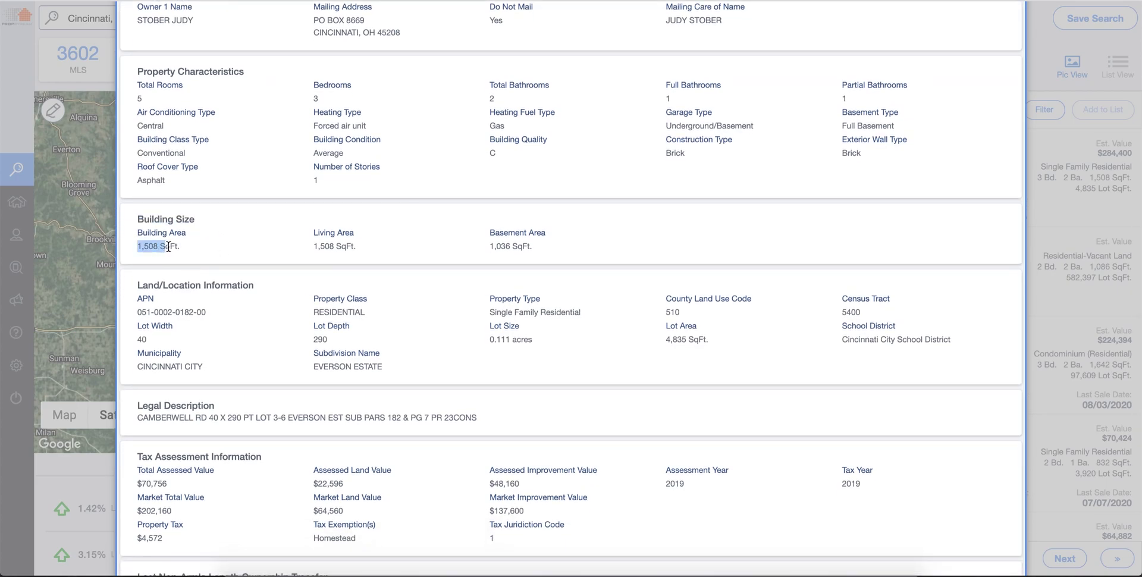
left_click_drag(310, 246, 357, 246)
left_click(491, 248)
left_click_drag(492, 248, 544, 251)
Step: Examine the tax assessment and the last non-arm's length ownership transfer, including its document type and buyer/seller information
scroll(295, 244, "down", 3)
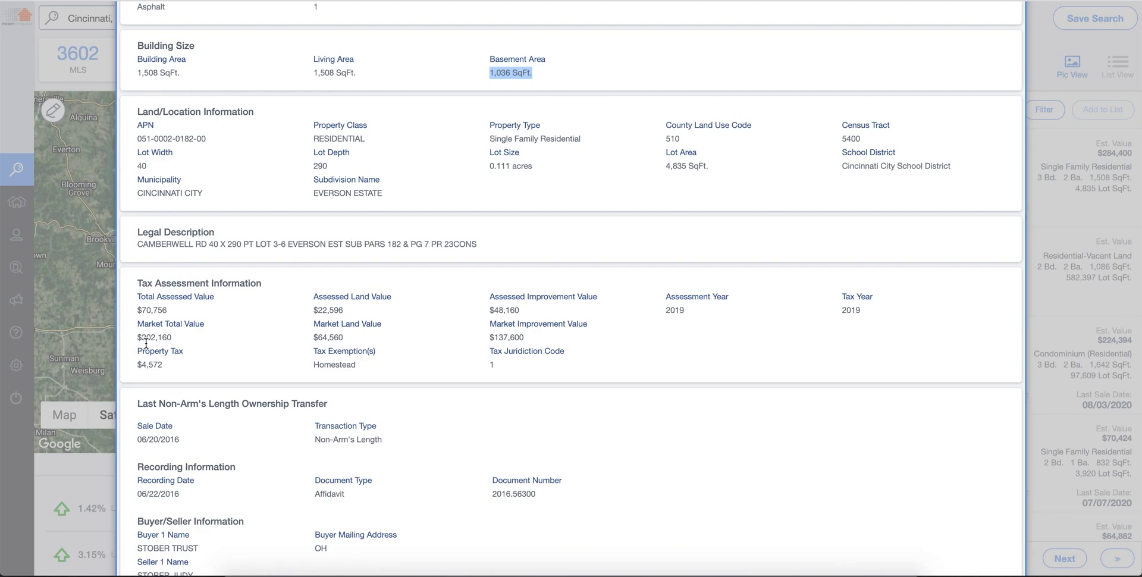
scroll(504, 343, "down", 1)
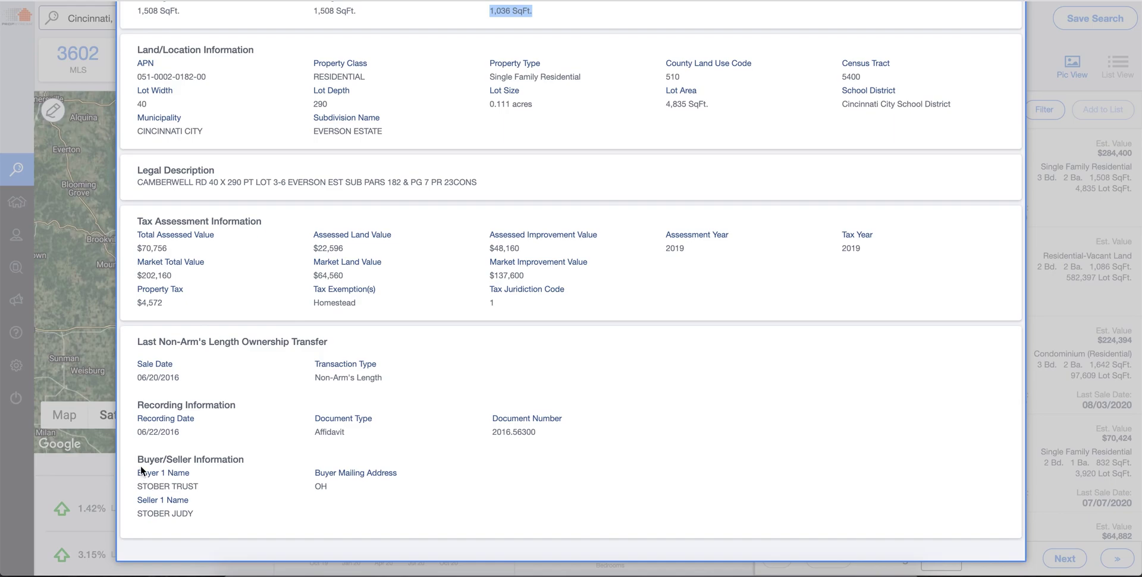
left_click_drag(136, 459, 255, 461)
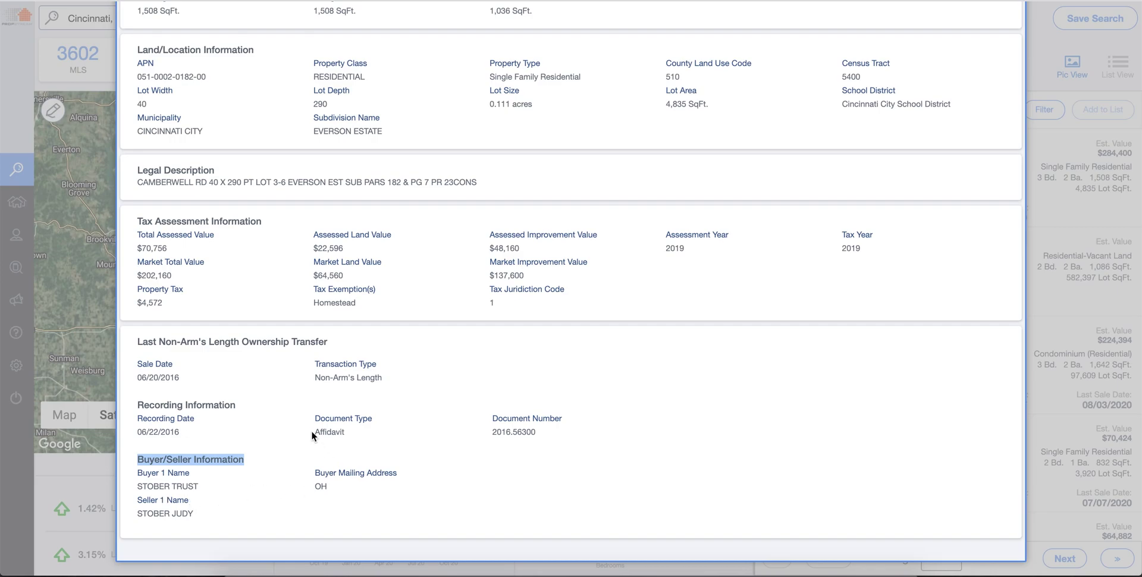
left_click_drag(311, 430, 357, 431)
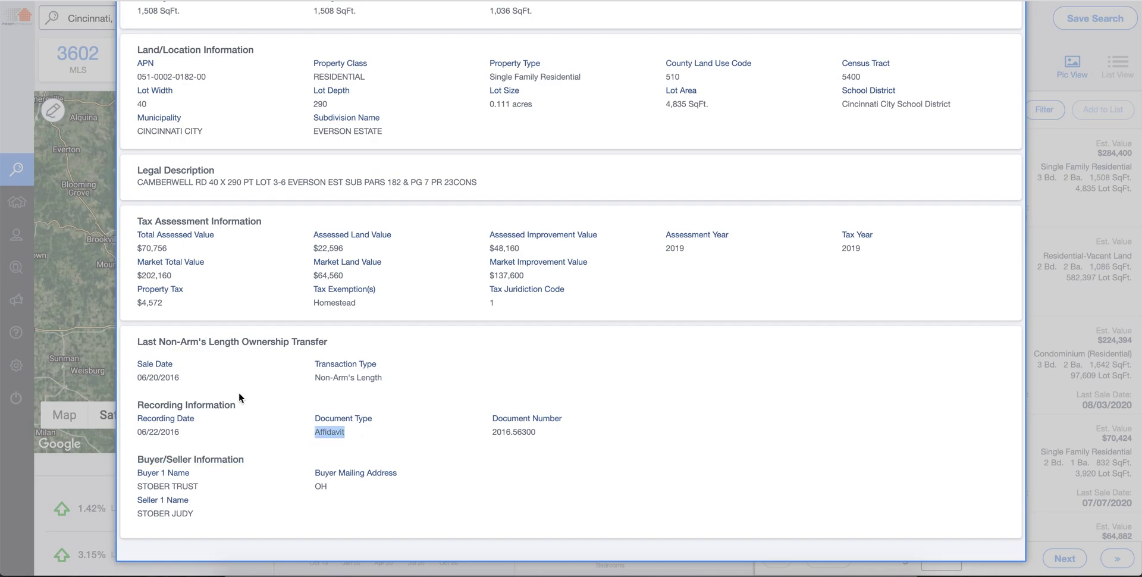
Step: Open the property's MLS Details and review the listing data and description
scroll(238, 392, "up", 15)
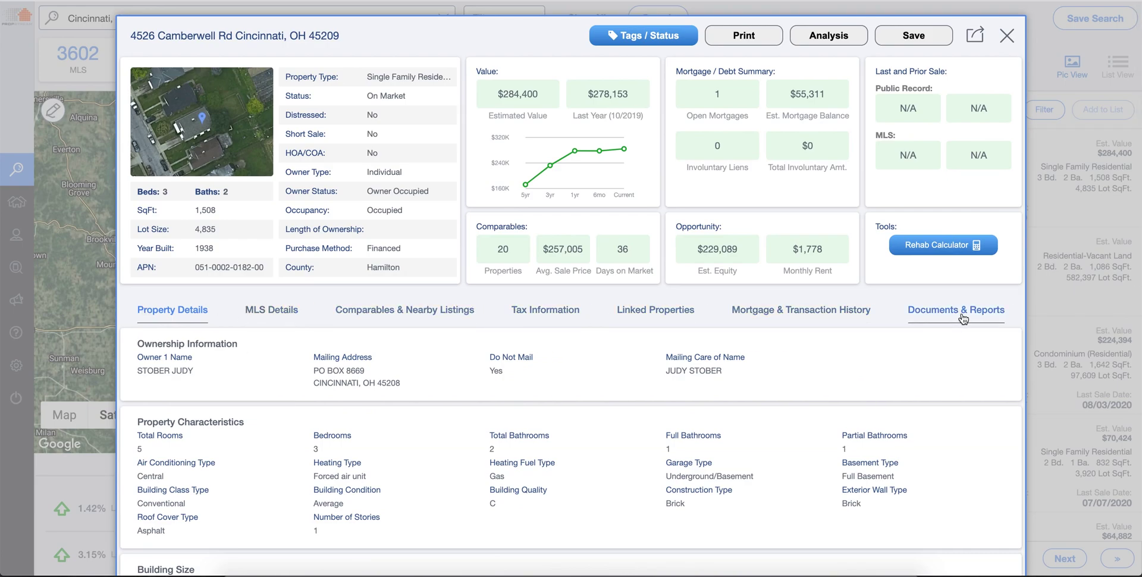
left_click(276, 313)
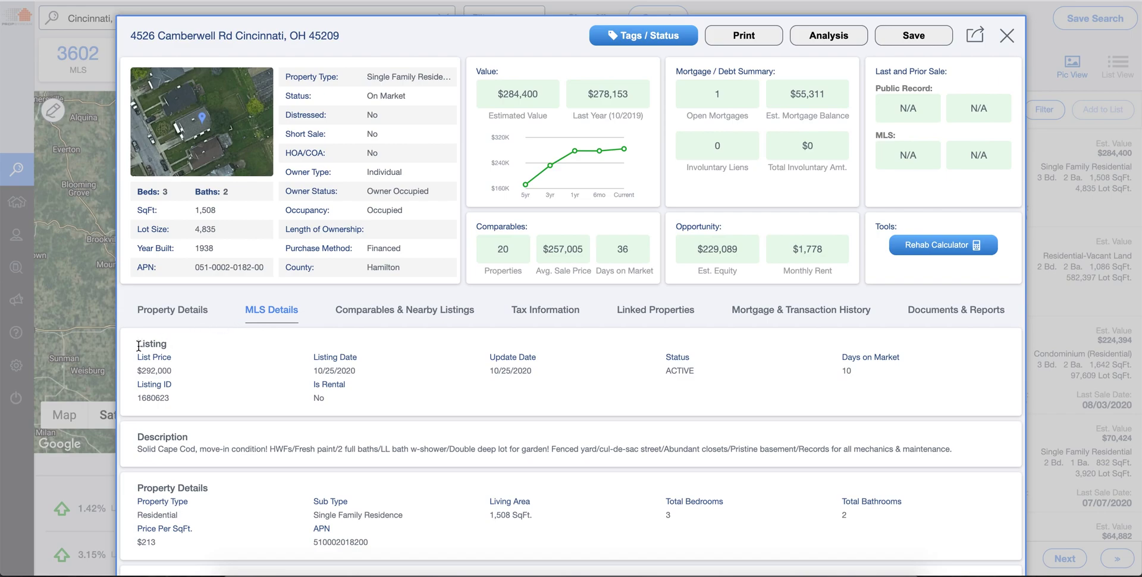
scroll(176, 345, "down", 2)
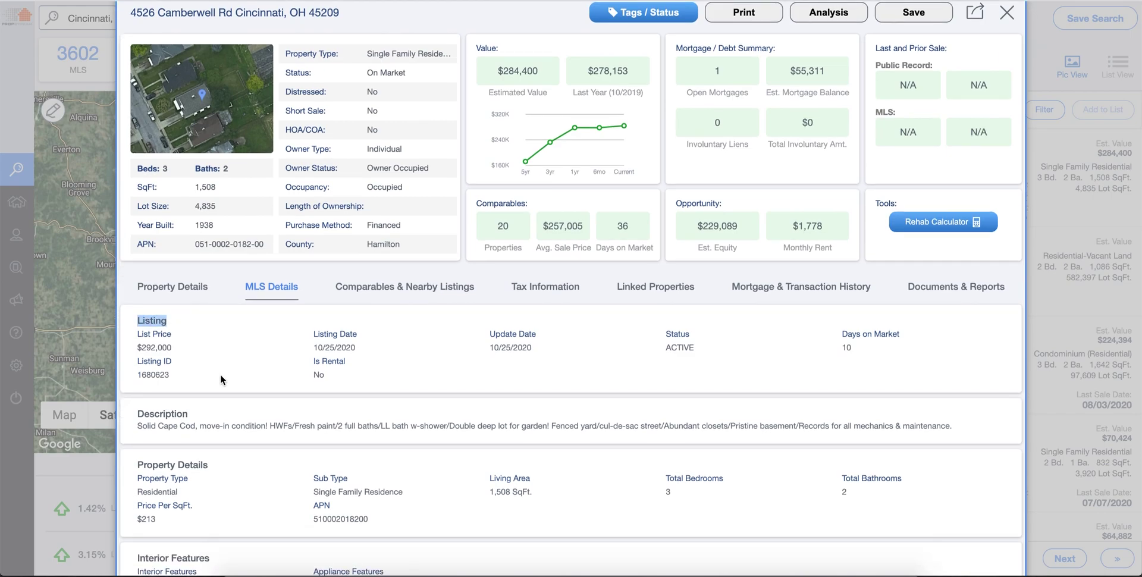
left_click_drag(141, 364, 190, 365)
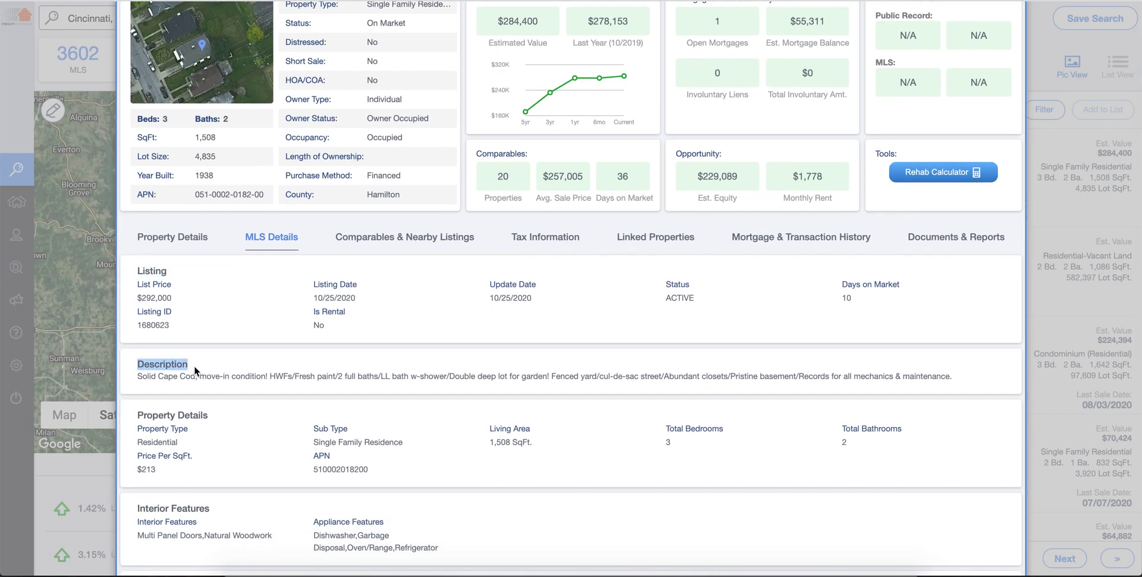
scroll(255, 378, "down", 3)
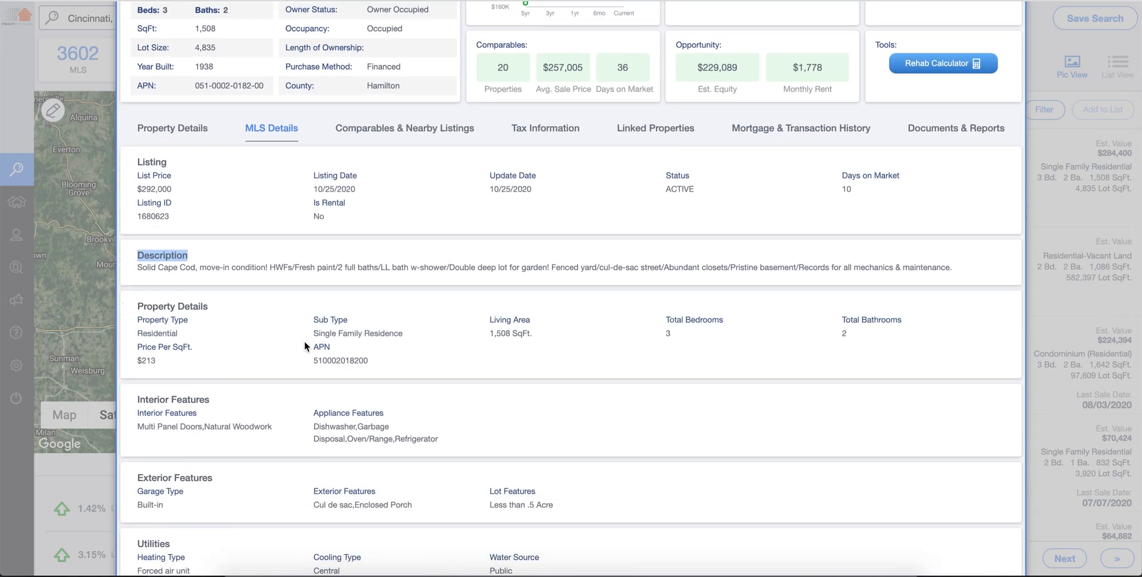
Step: Examine the remaining MLS sections, from interior features and utilities to the agent information and listing history
scroll(237, 330, "down", 5)
scroll(245, 332, "down", 4)
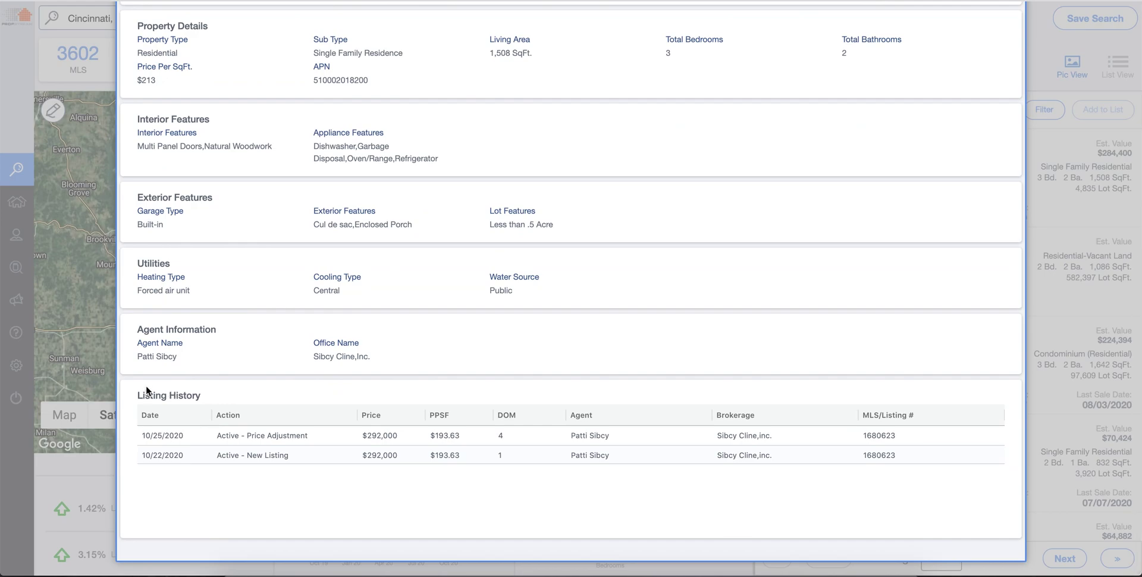
left_click_drag(137, 330, 221, 335)
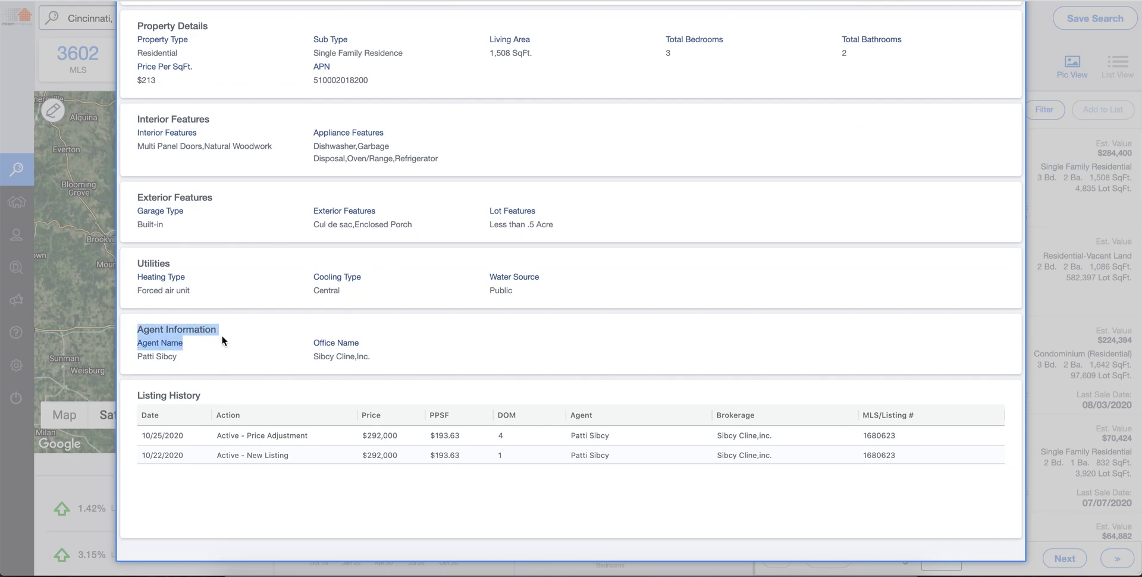
left_click(196, 358)
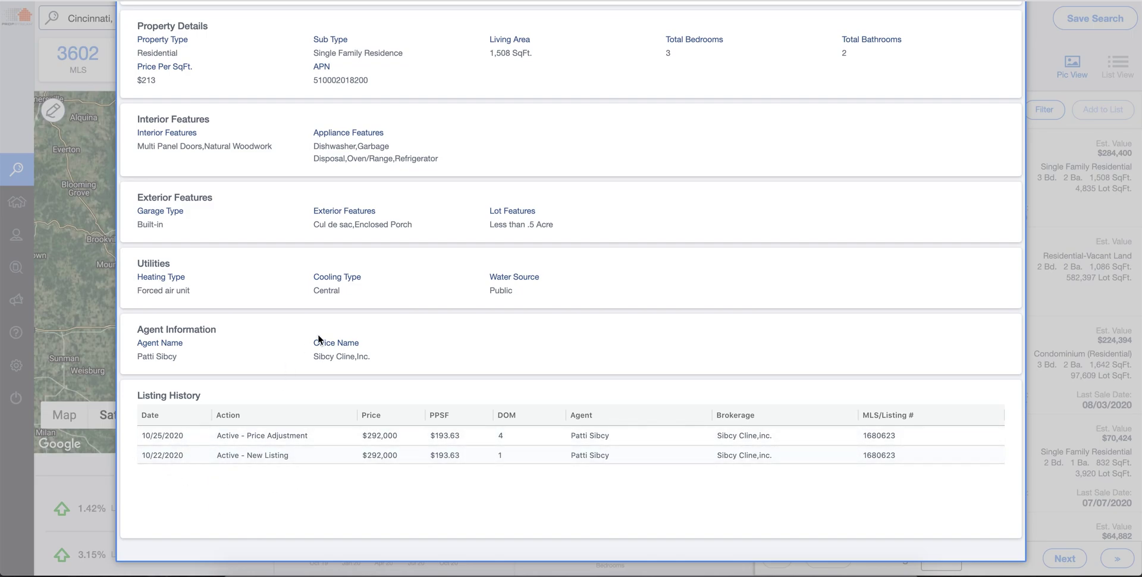
Step: Show the property's comparables and nearby listings, using both public record and MLS data as the data set
scroll(318, 334, "up", 8)
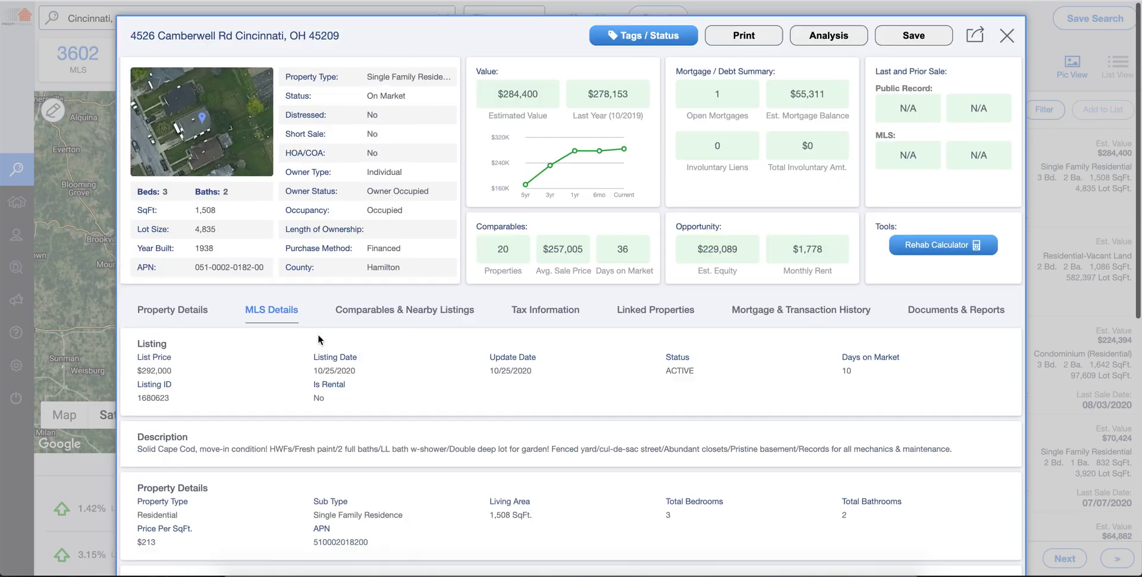
left_click(390, 312)
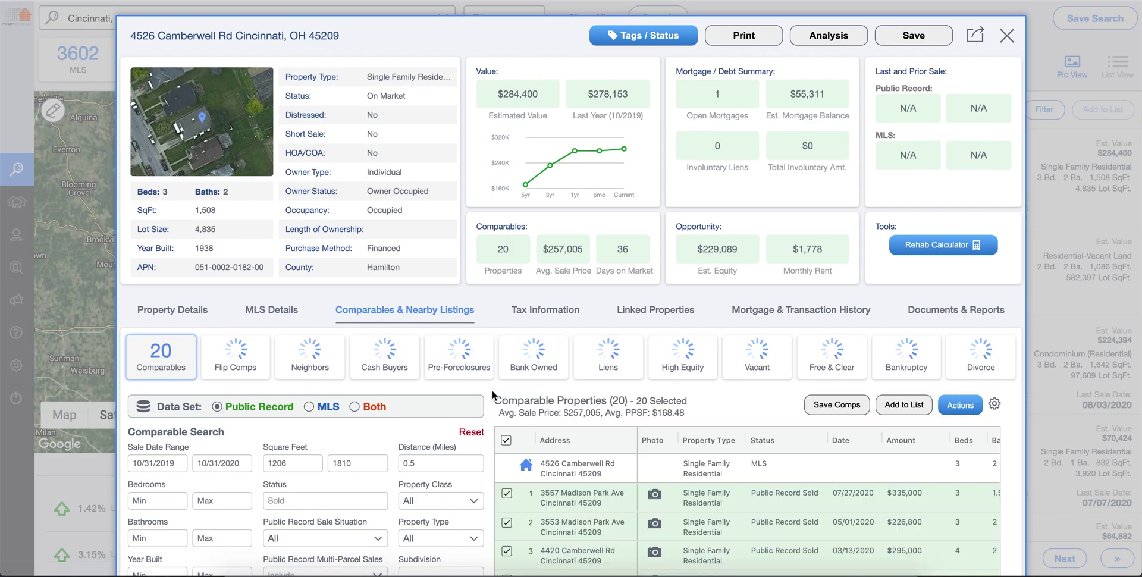
scroll(491, 390, "down", 5)
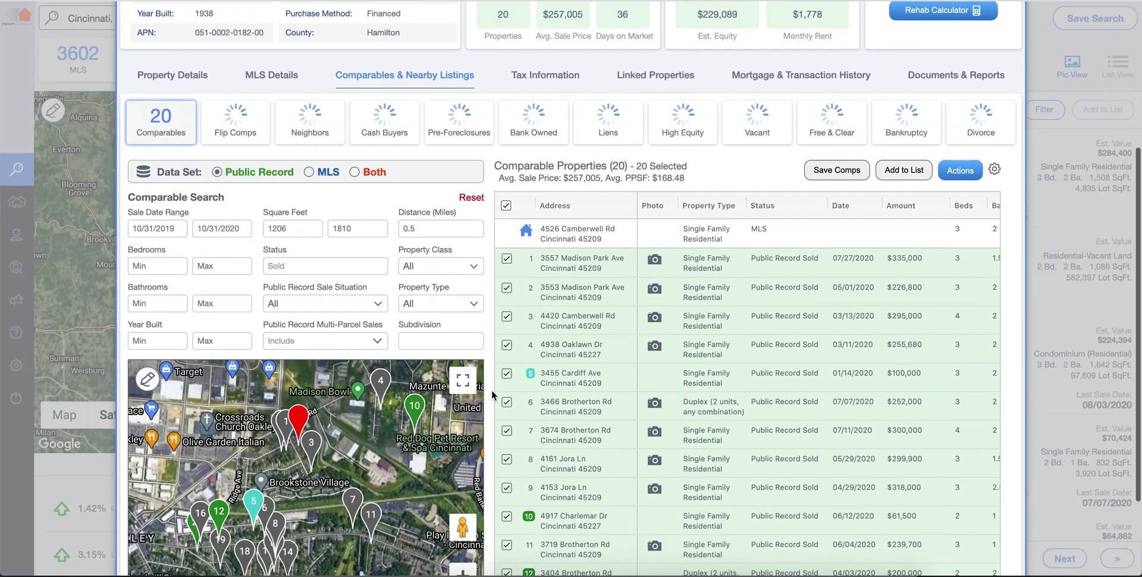
scroll(491, 390, "down", 2)
scroll(491, 390, "down", 1)
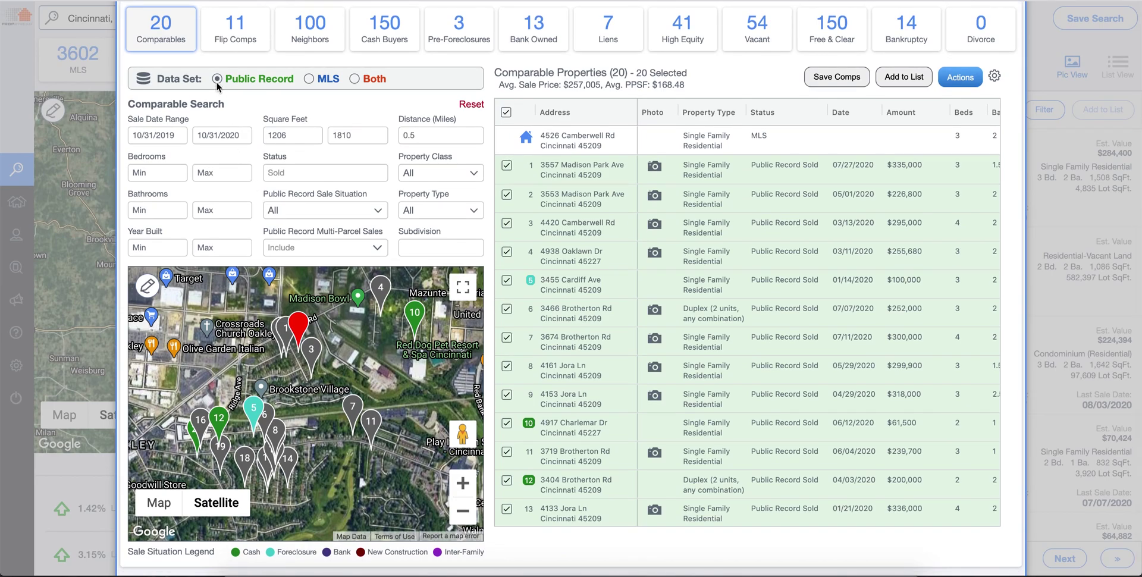
left_click(308, 80)
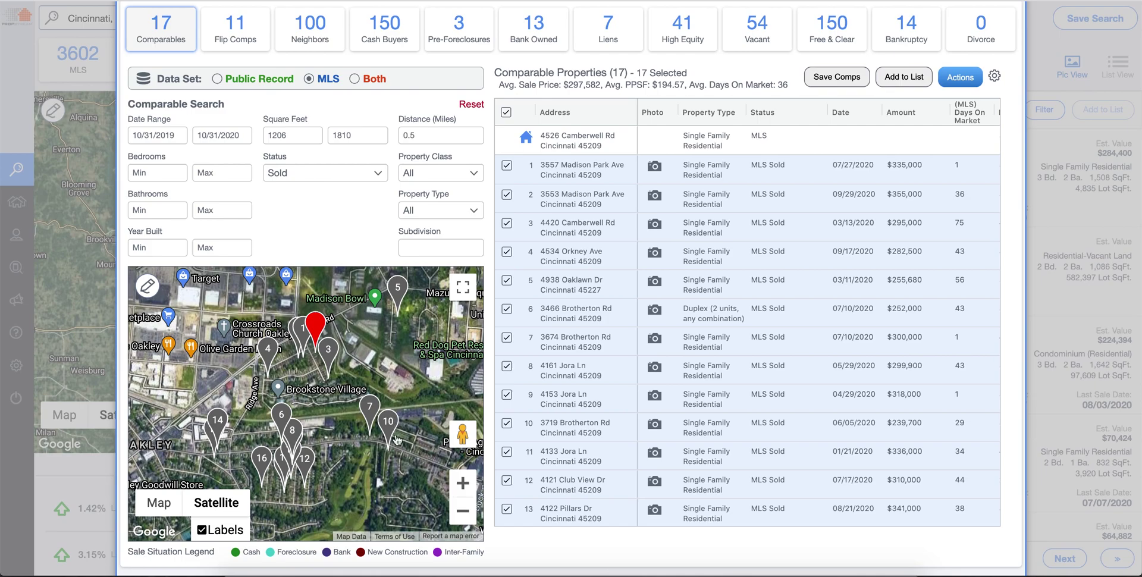
left_click(355, 78)
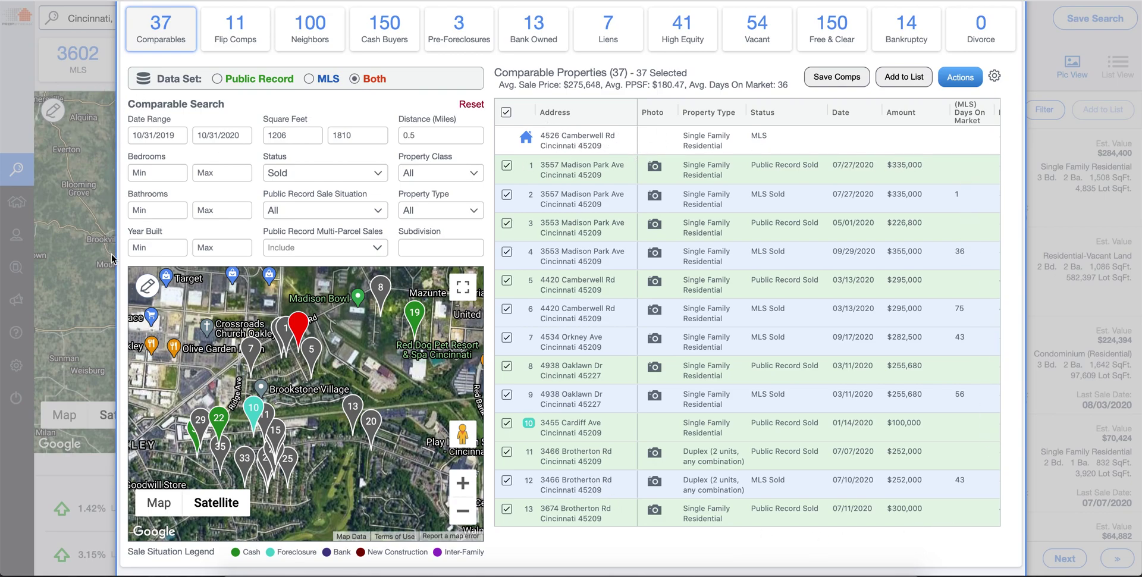
Step: Set the start of the comparable search's date range to 04/01/2020
left_click(135, 138)
left_click(276, 172)
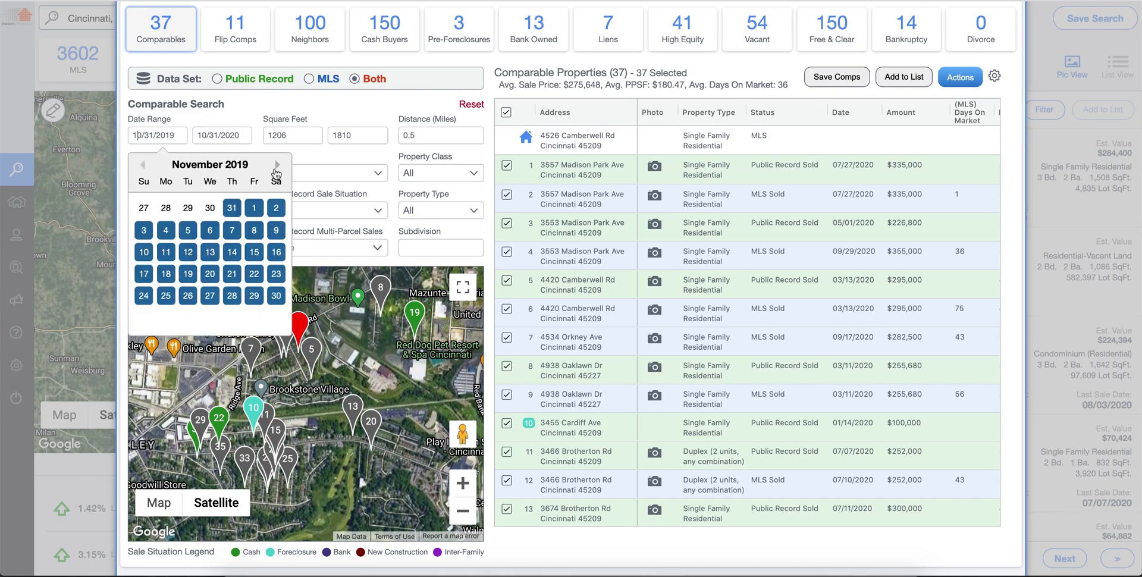
left_click(276, 171)
left_click(276, 171)
left_click(276, 172)
left_click(276, 172)
left_click(276, 171)
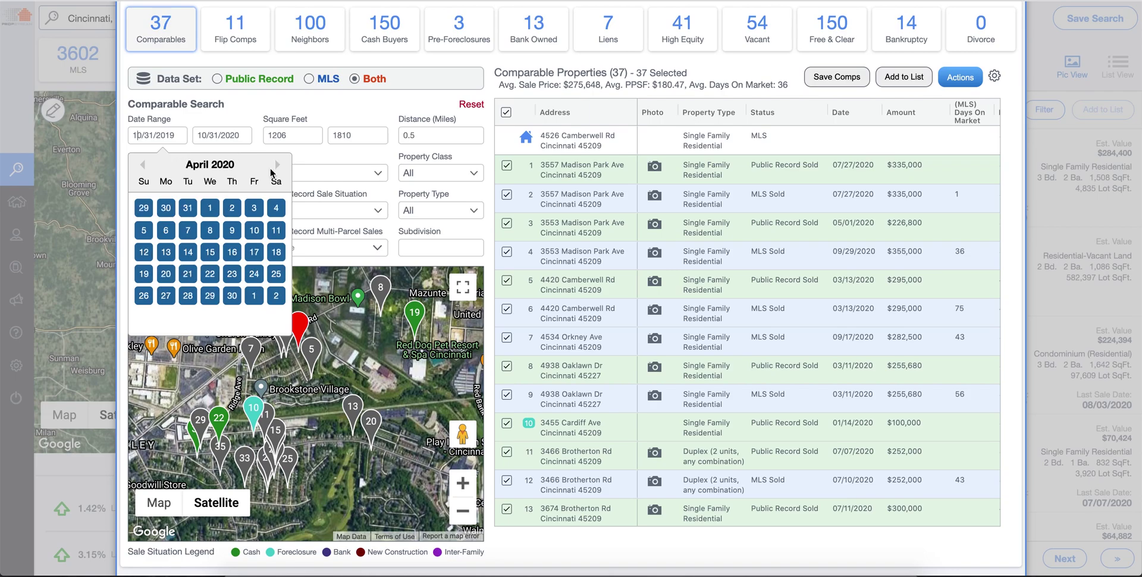
left_click(211, 208)
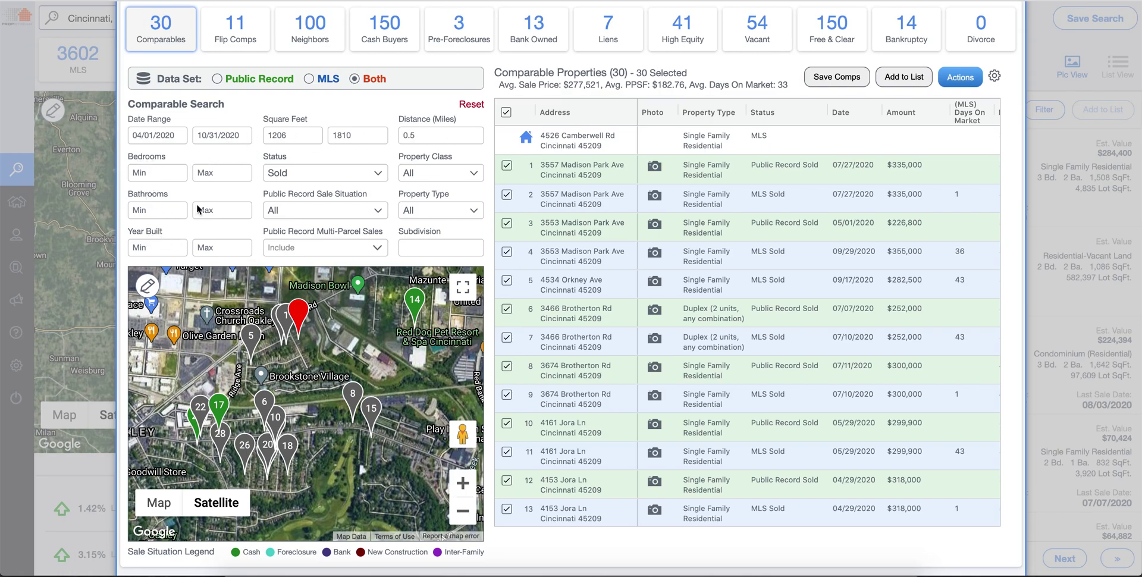
Step: Look through the status and property class options of the comparable search without changing them
left_click(337, 177)
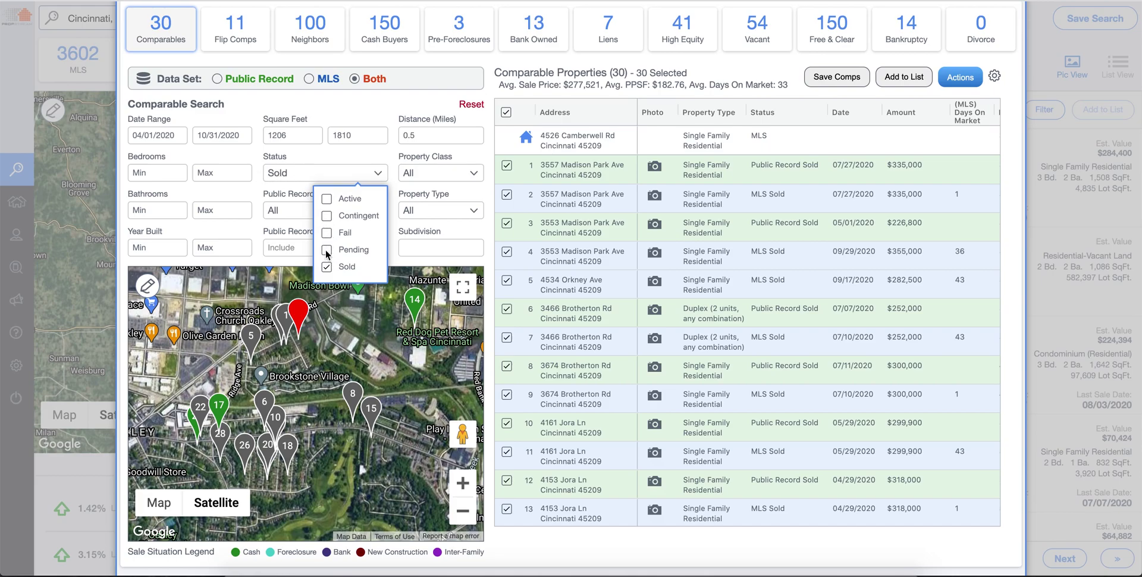
left_click(259, 160)
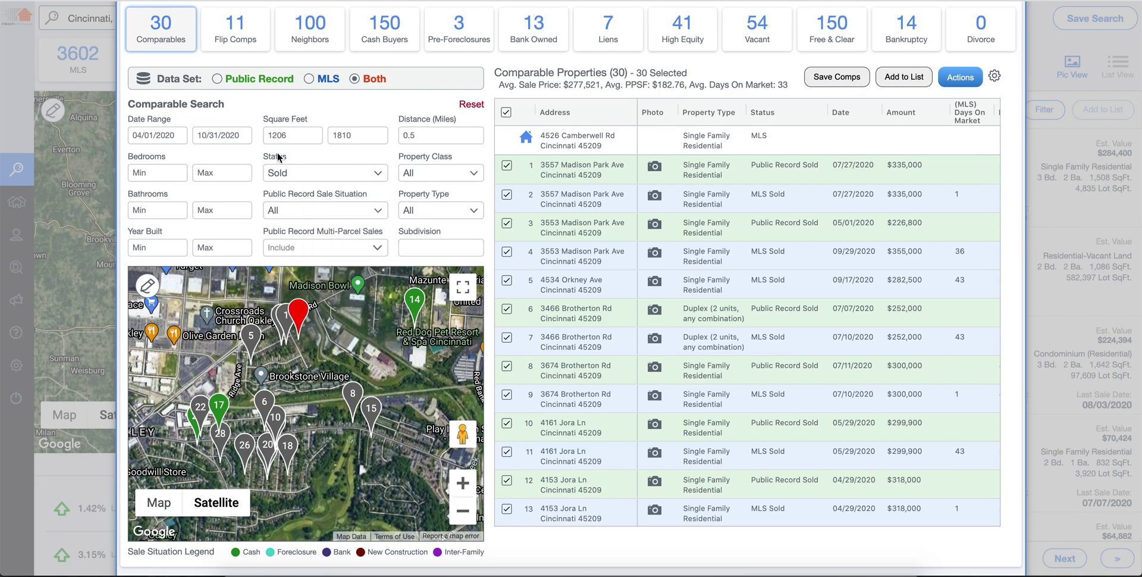
left_click(460, 178)
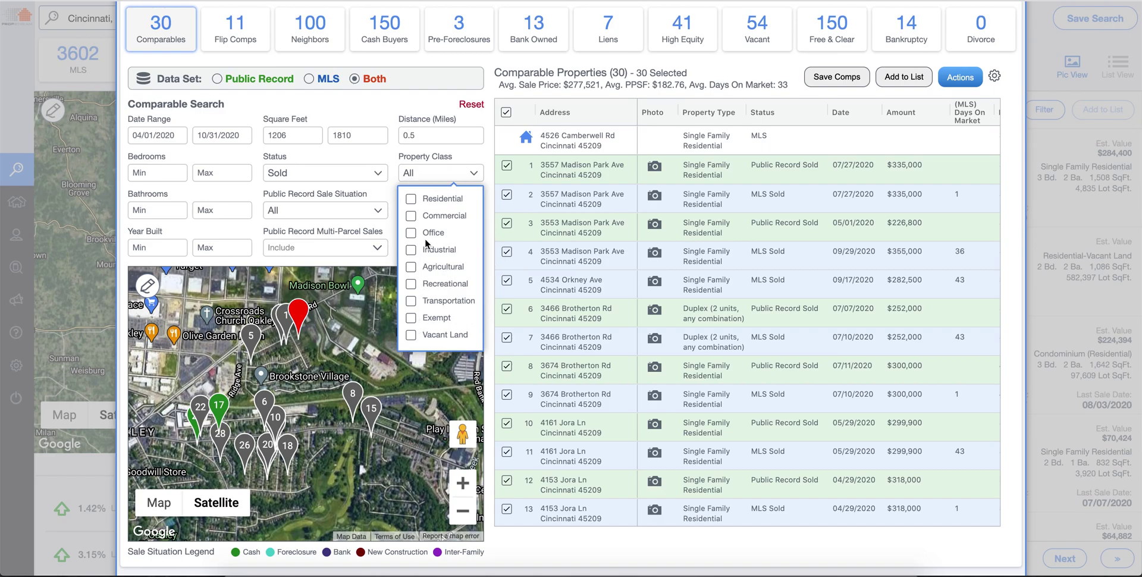
left_click(397, 177)
Step: Limit the comparable search to the Single Family property type
left_click(460, 214)
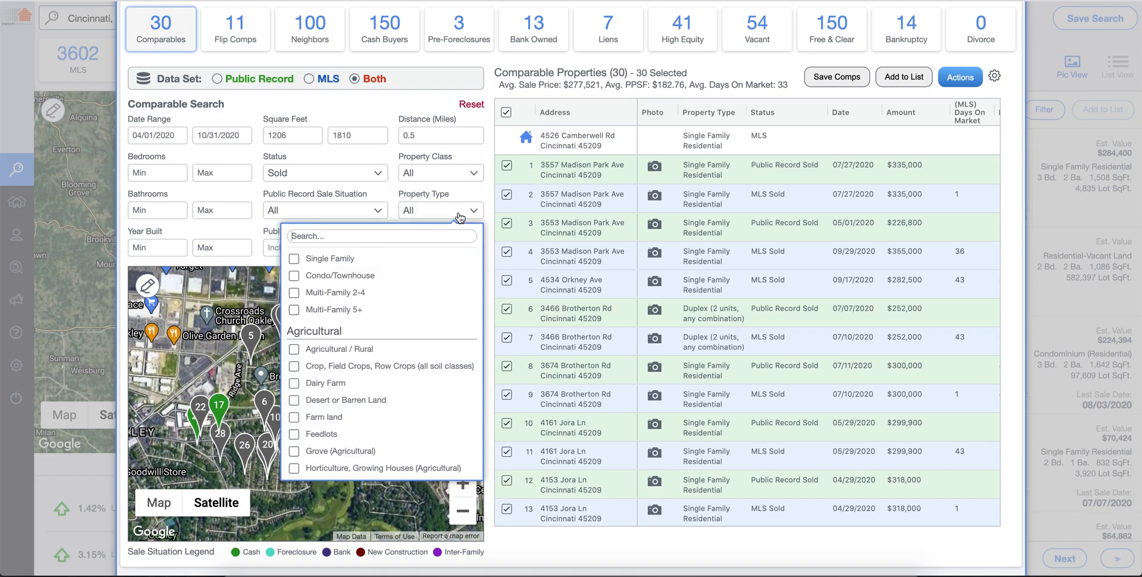
left_click(296, 258)
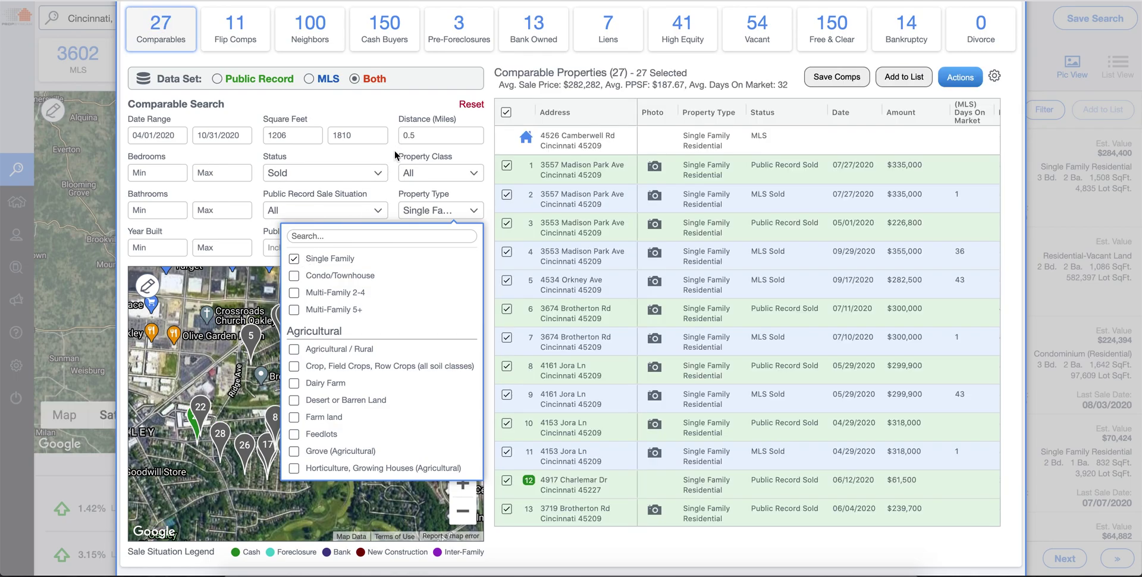
left_click(397, 155)
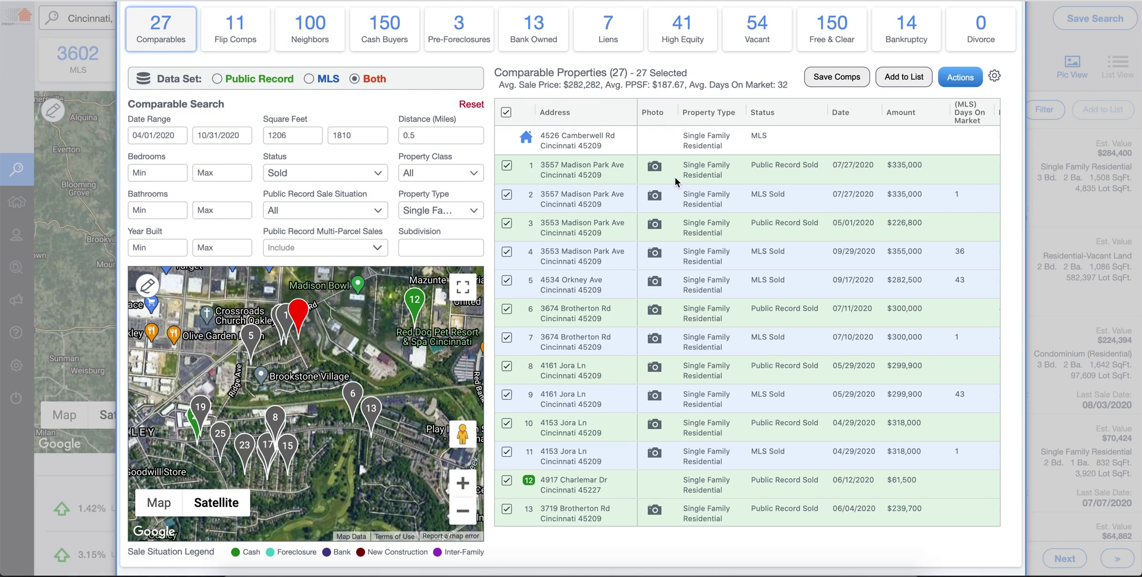
Step: Browse several interior photos of the first comparable property, and close its photo viewer
left_click(653, 168)
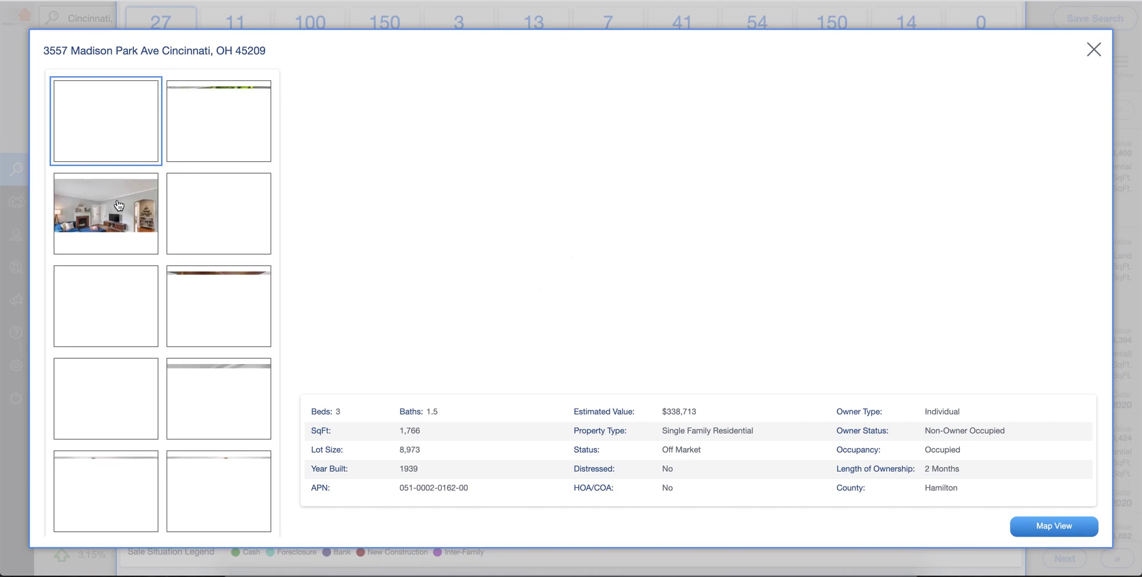
left_click(103, 222)
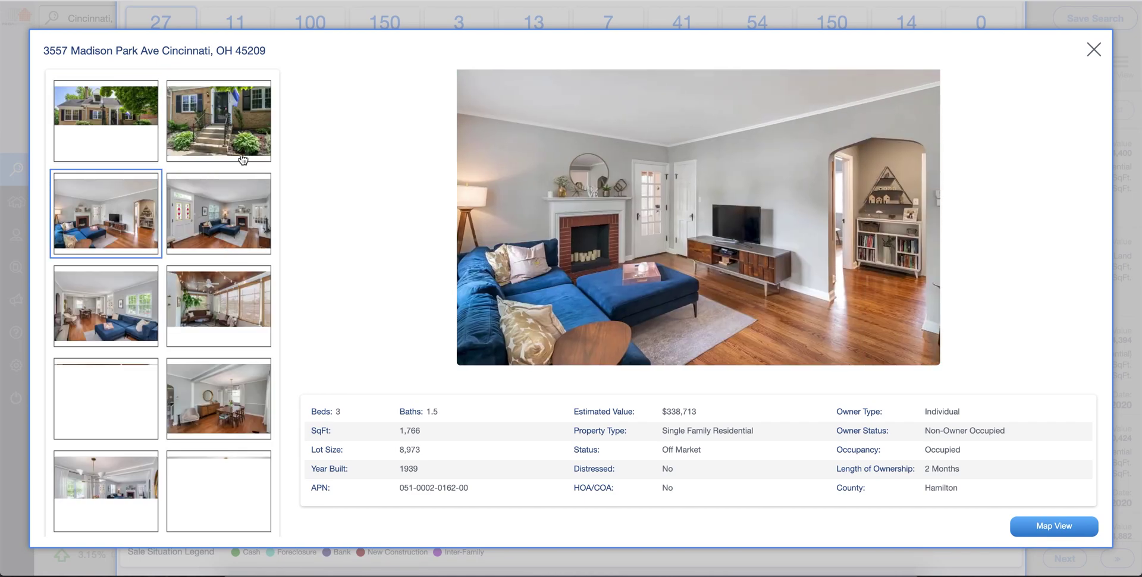
left_click(218, 214)
left_click(130, 319)
left_click(218, 306)
left_click(1093, 50)
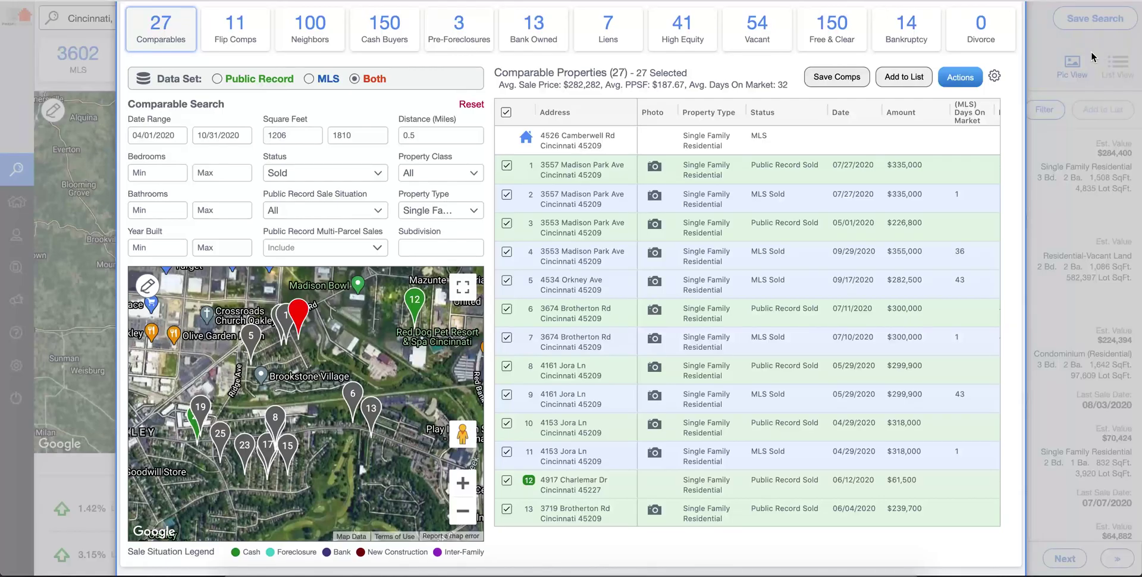
Step: Expand the first comparable's row to show its Details, Analysis and Save options
left_click(775, 178)
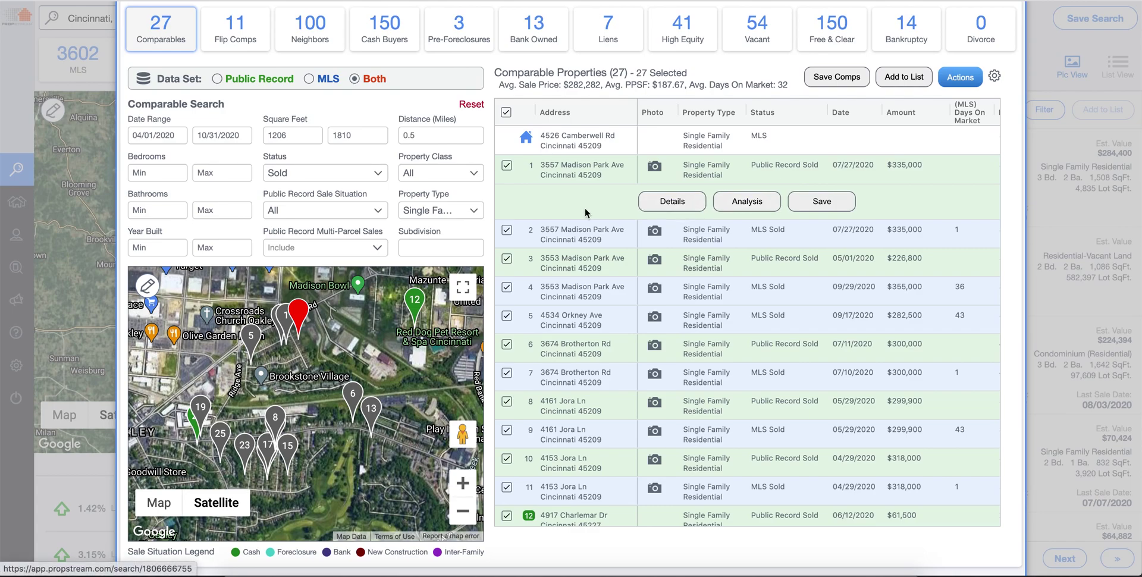
scroll(375, 184, "up", 5)
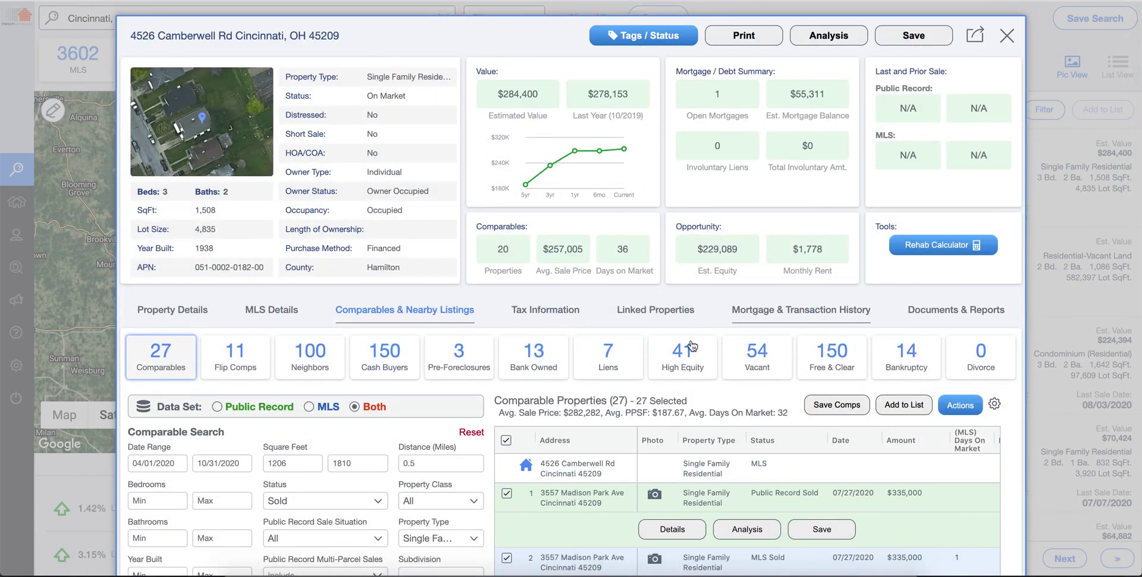
Step: Clear the selection of all comparables and select only comparables 1 and 2
scroll(605, 249, "down", 5)
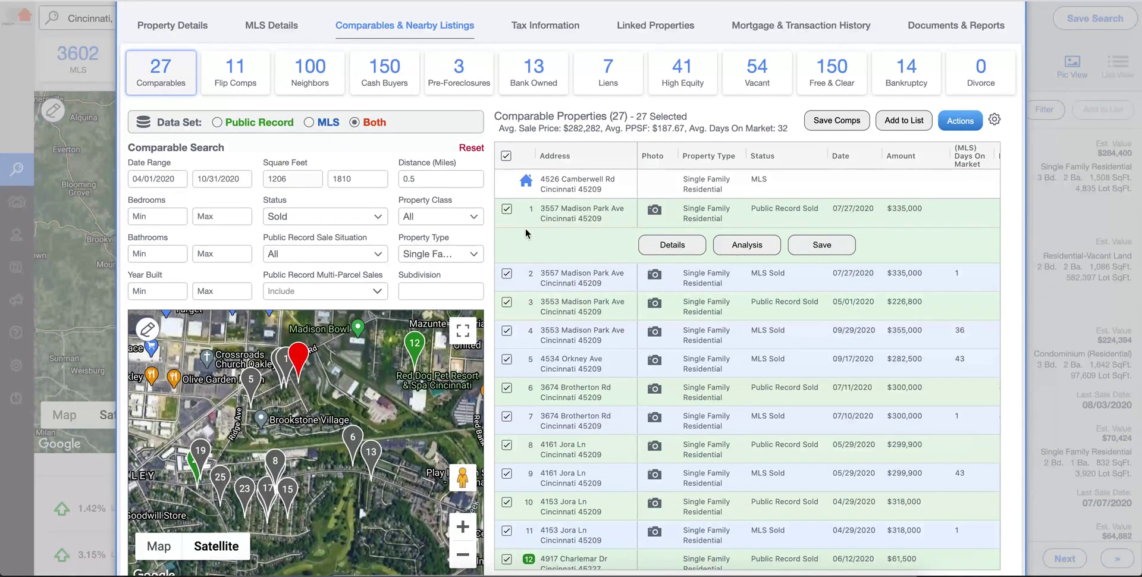
left_click(506, 156)
left_click(506, 201)
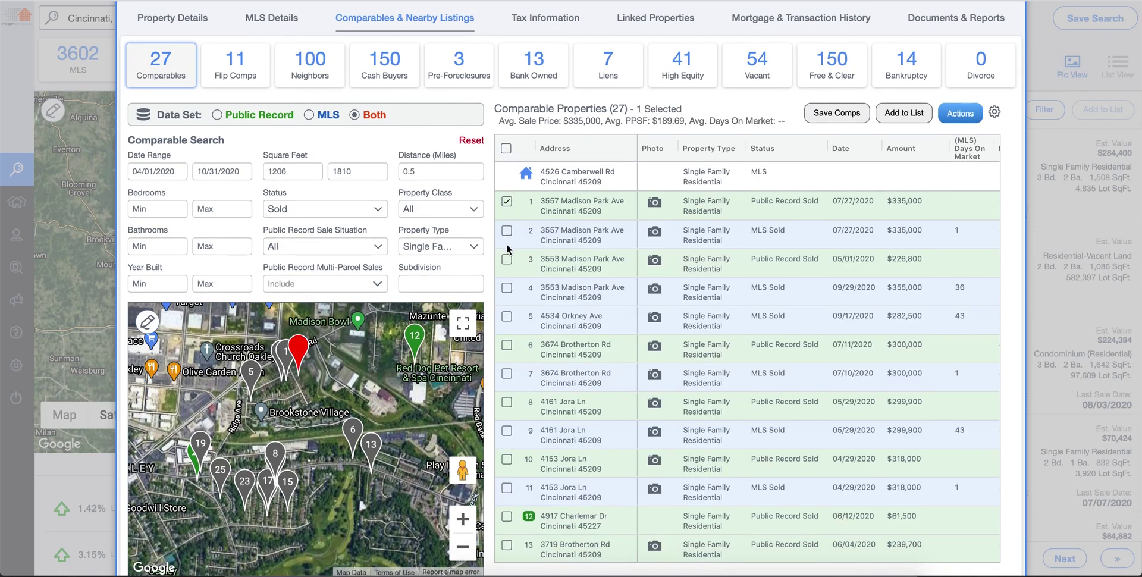
left_click(506, 231)
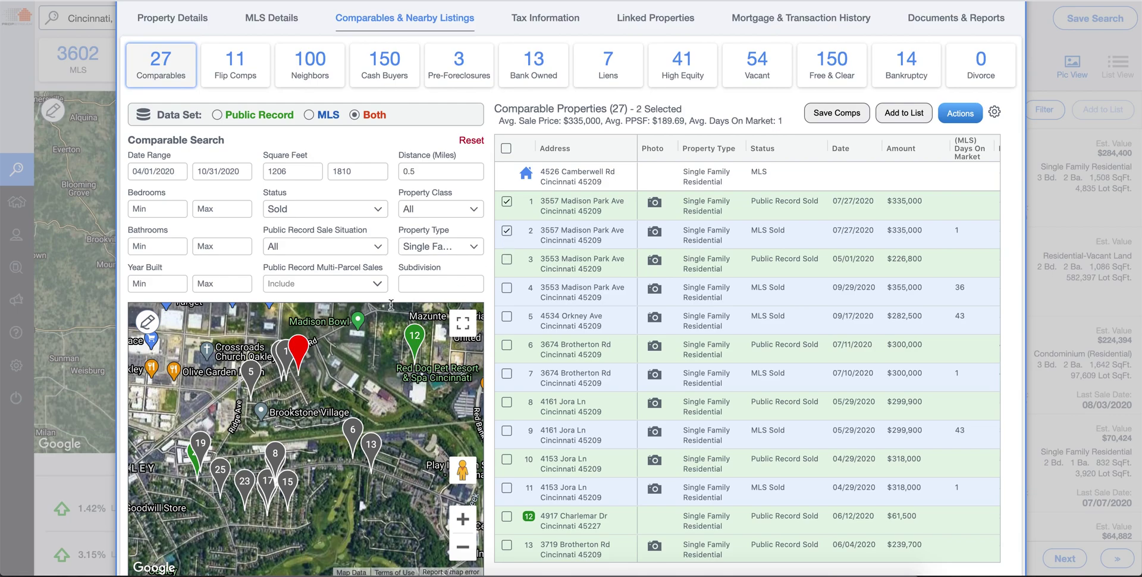
Step: Change the comparable selection to the ones nearest the subject property on the map: deselect comparable 2 and select comparables 3 and 5
scroll(303, 407, "up", 1)
scroll(292, 400, "up", 3)
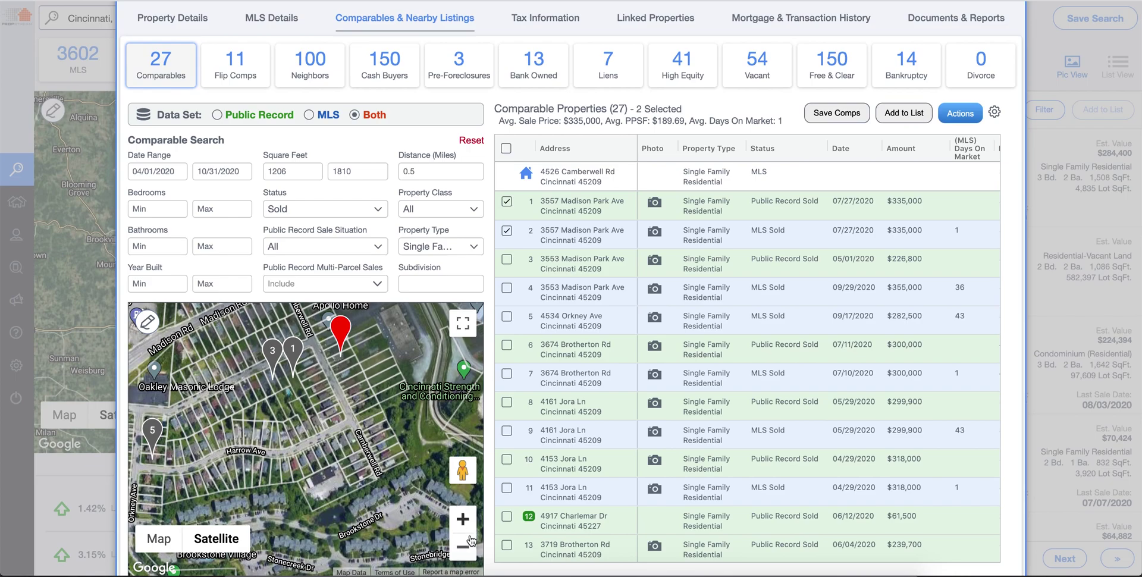
left_click(506, 232)
left_click(507, 260)
left_click(506, 320)
Step: Examine the selected comparables' average sale price, days on market and price per square foot, and add comparables 7 and 11 to the selection
left_click_drag(500, 121, 592, 123)
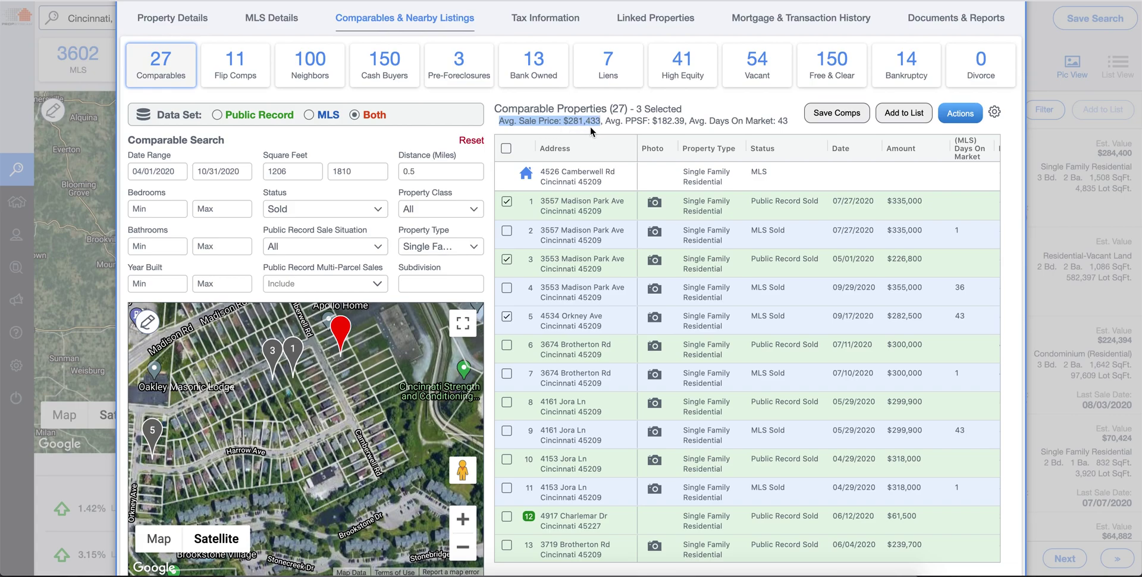
left_click_drag(691, 121, 794, 126)
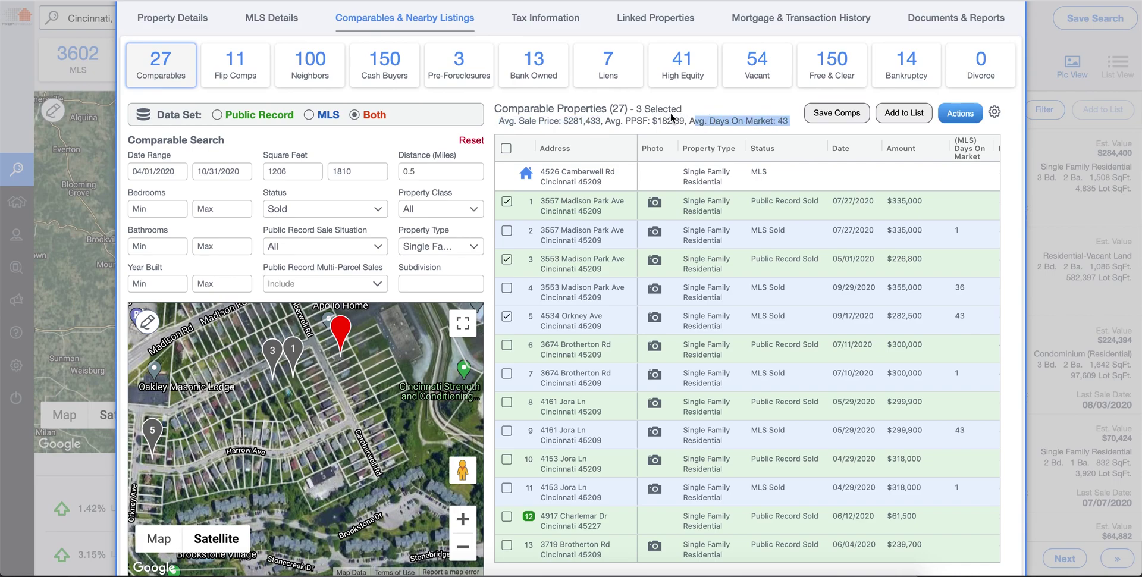
left_click(606, 121)
left_click_drag(606, 120, 684, 123)
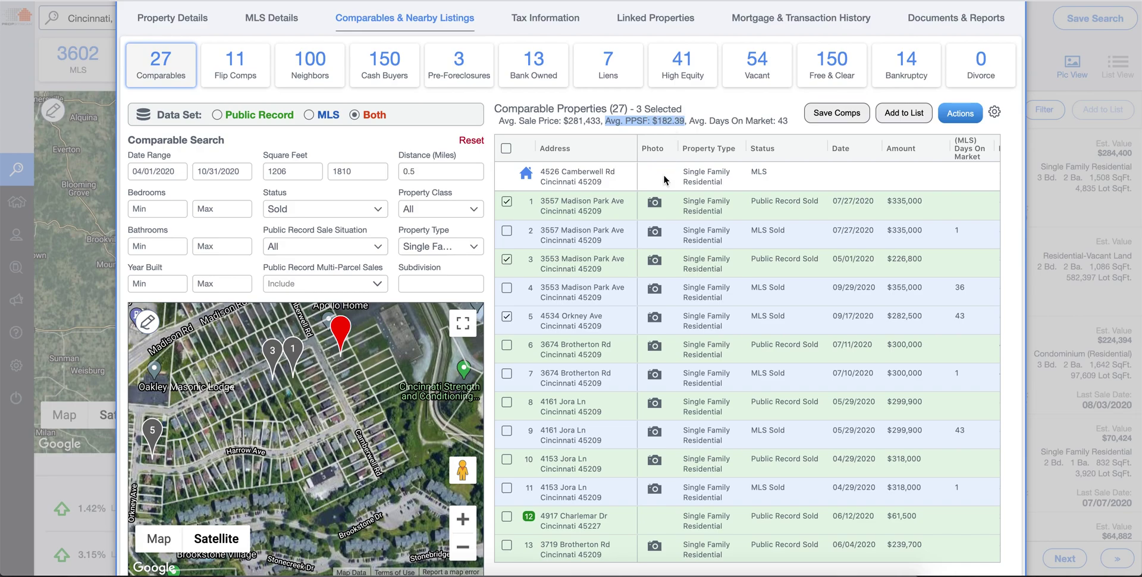
left_click(539, 126)
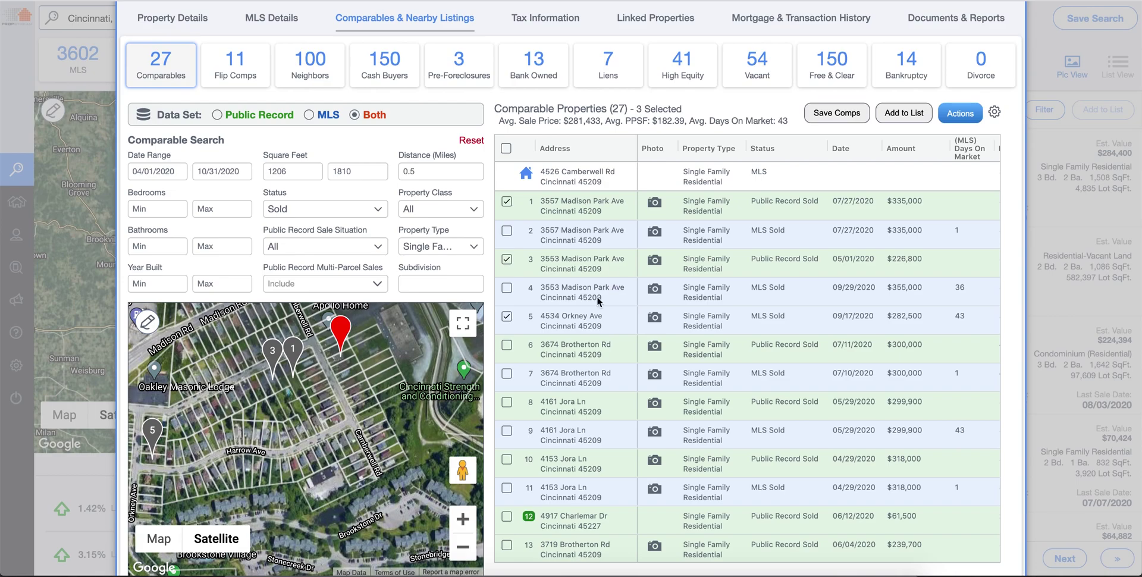
left_click(506, 374)
left_click(507, 488)
Step: Filter the comparables by the Cash Buyer sale situation, and remove that filter again to look over the full list
left_click(355, 249)
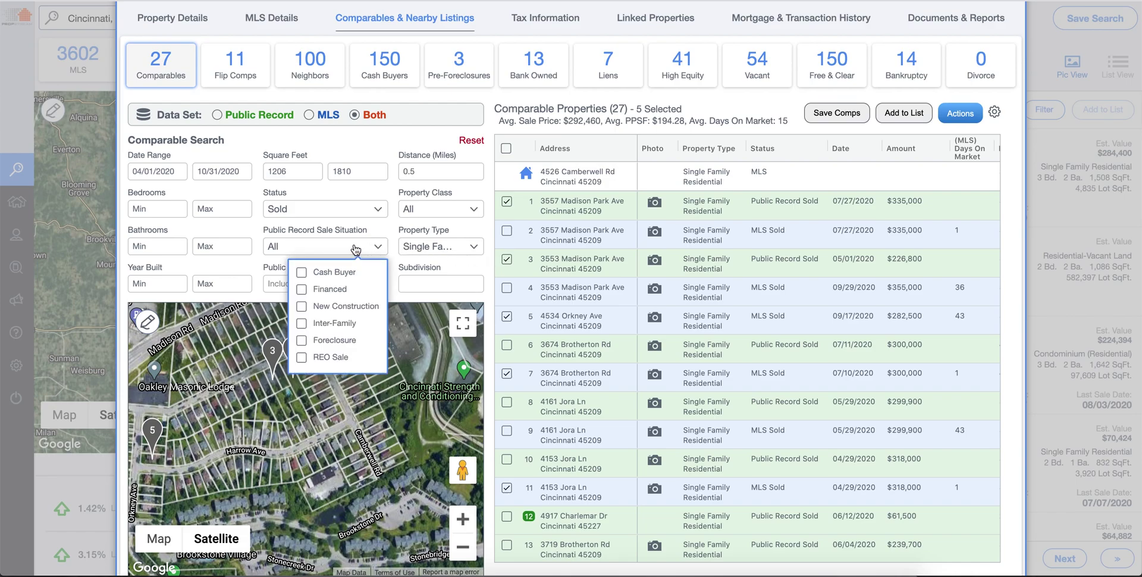
left_click(302, 272)
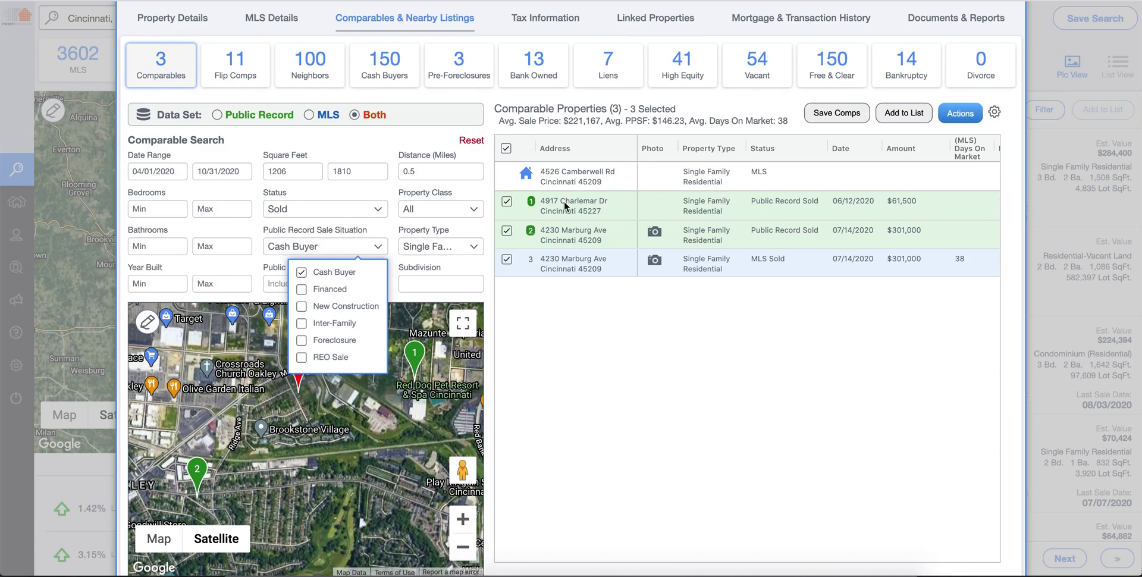
left_click(360, 249)
left_click(343, 250)
left_click(301, 272)
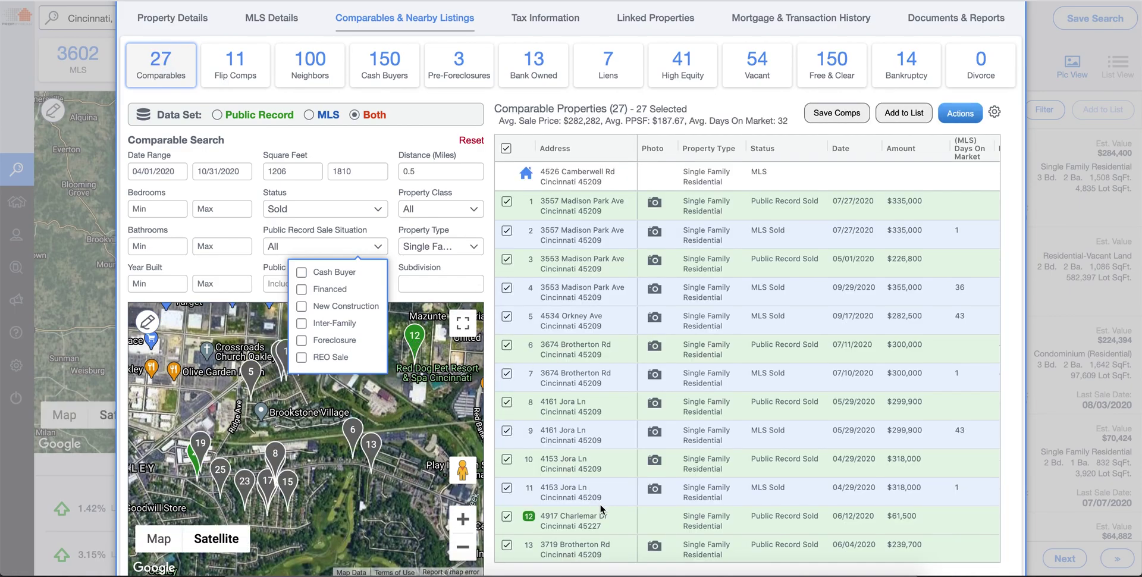
scroll(598, 502, "down", 2)
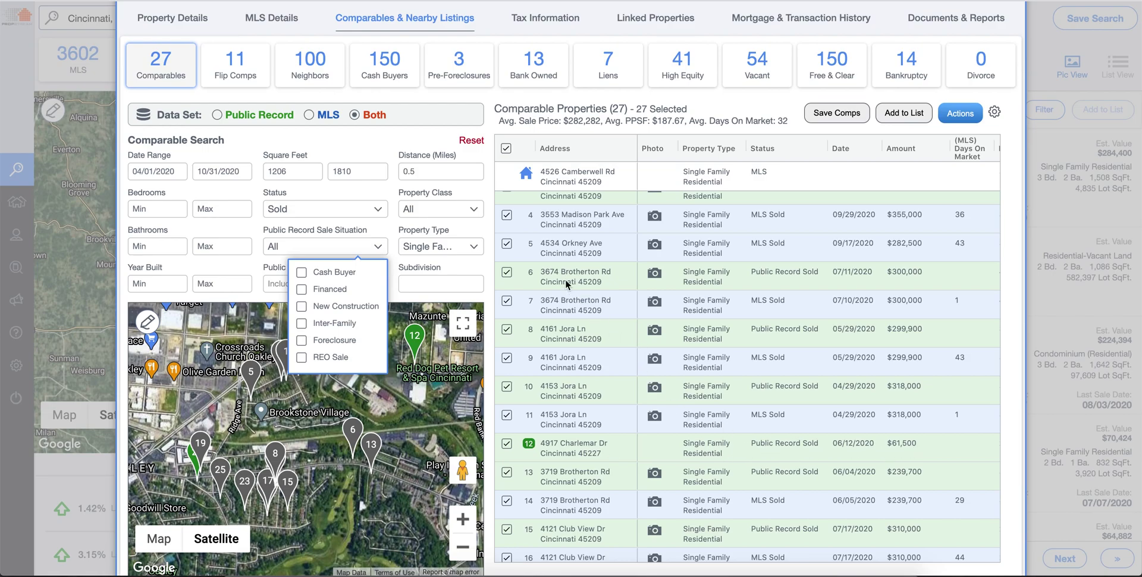
scroll(508, 204, "up", 2)
Step: View the property's tax information, including the tax details and yearly tax and assessment history
scroll(507, 204, "up", 5)
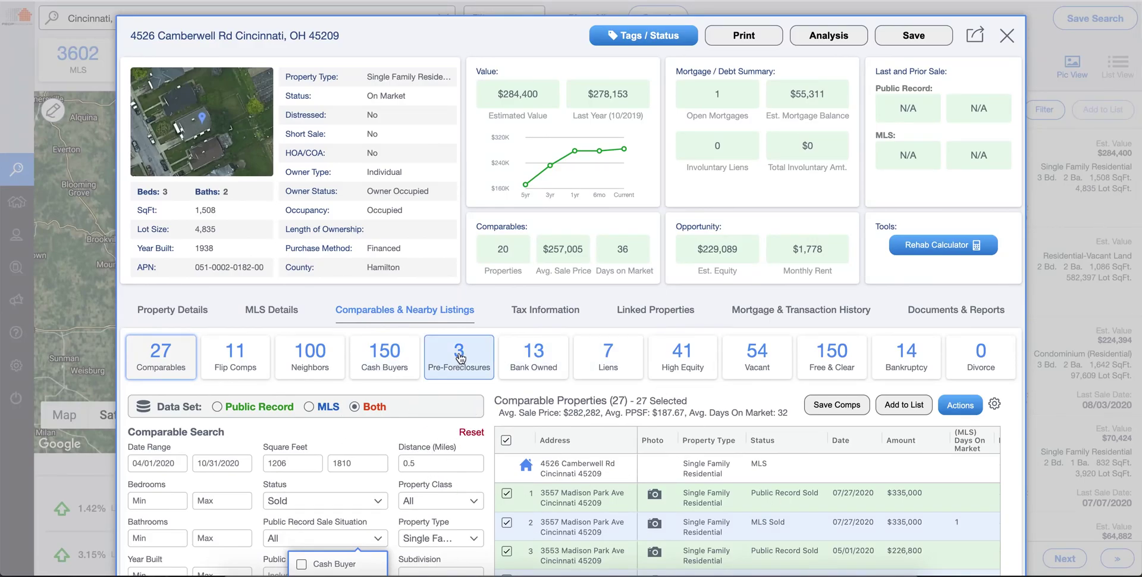
left_click(537, 312)
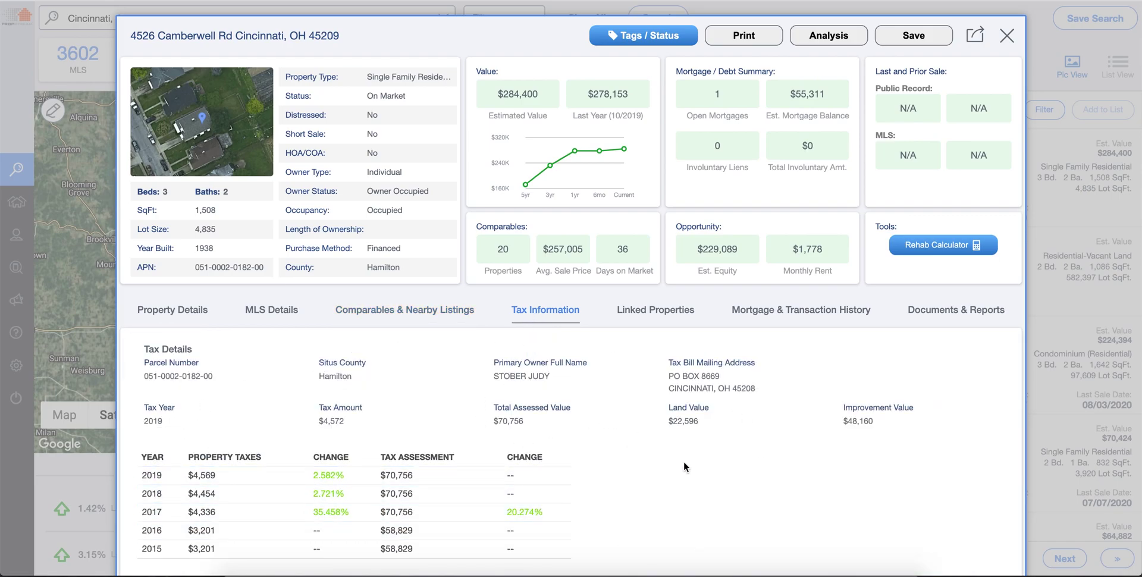
scroll(684, 462, "down", 1)
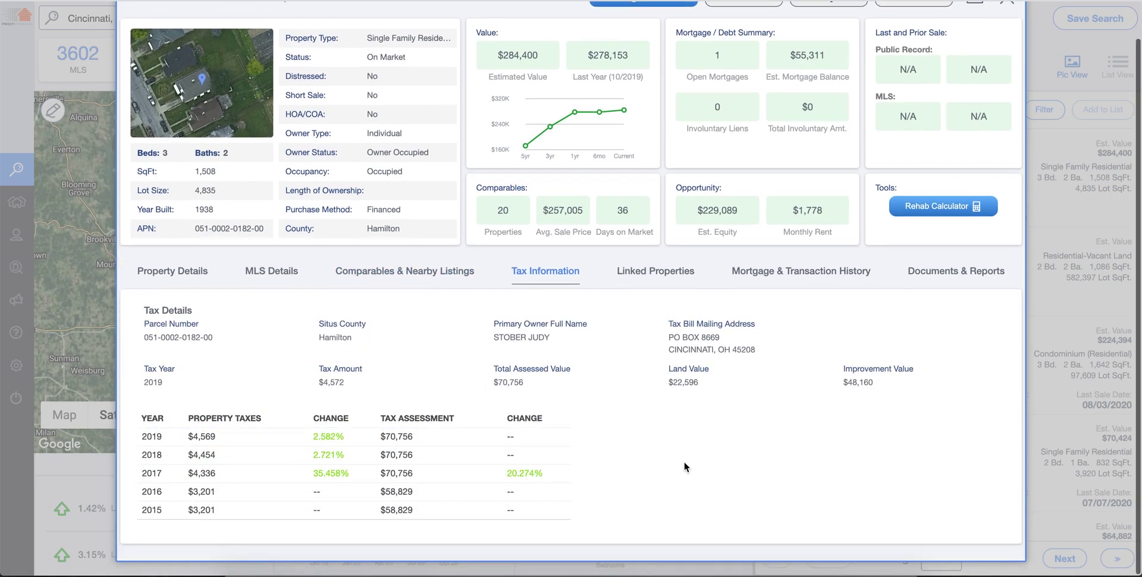
Step: Review the owner's linked properties, including the portfolio equity, total open loan amount and list of current linked properties
left_click(656, 273)
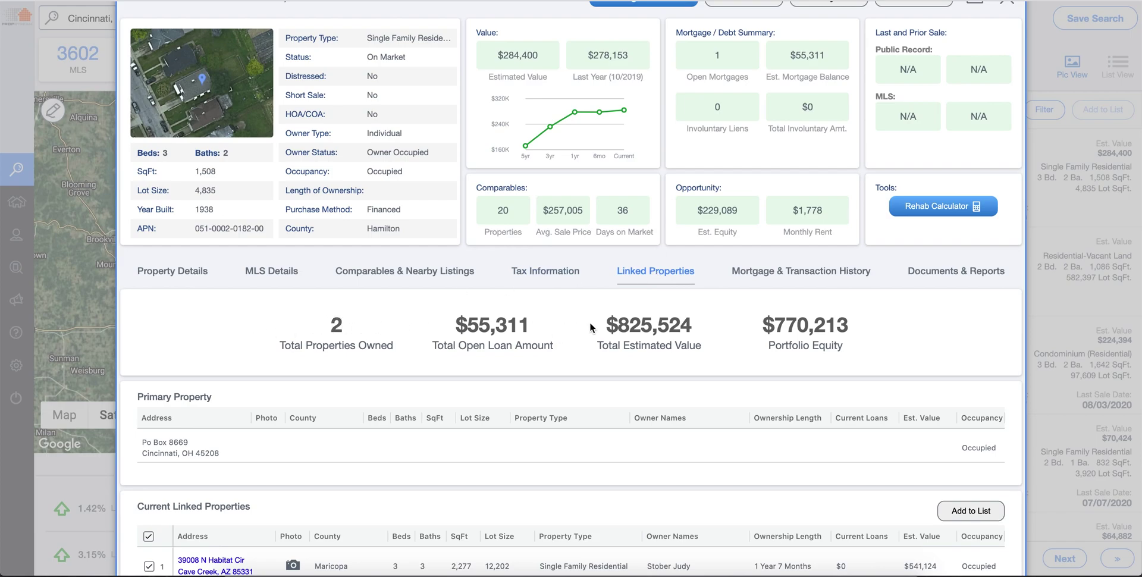
left_click_drag(606, 323, 866, 327)
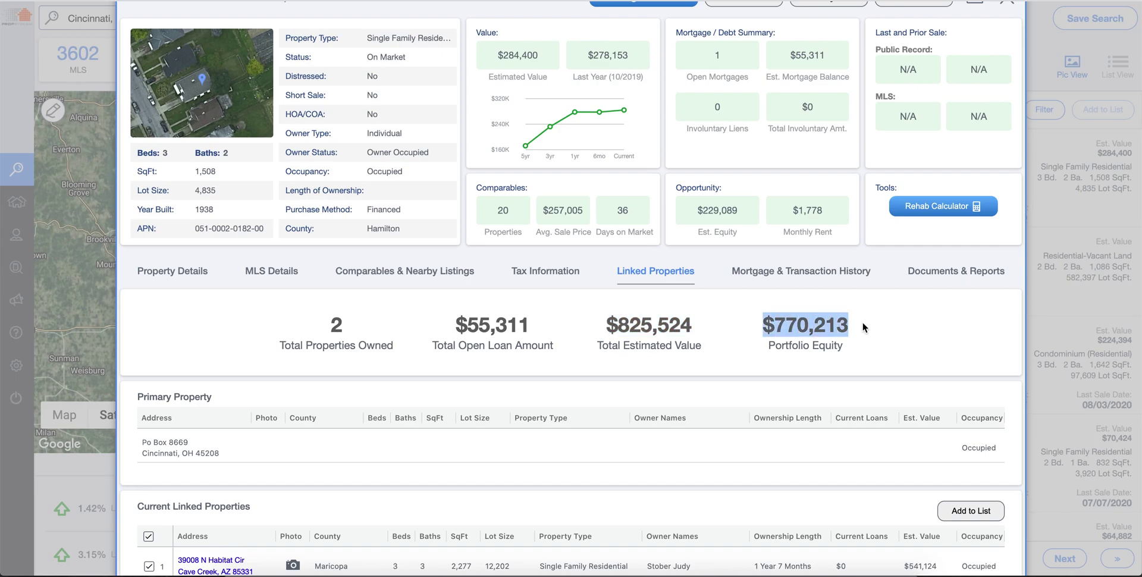
left_click_drag(455, 324, 537, 328)
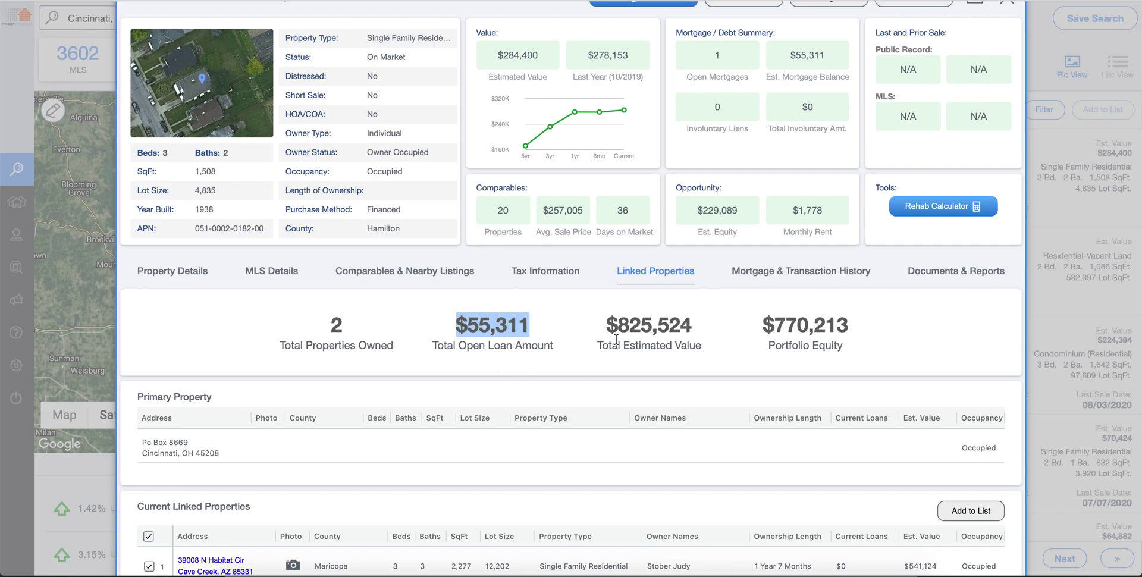
scroll(524, 324, "down", 5)
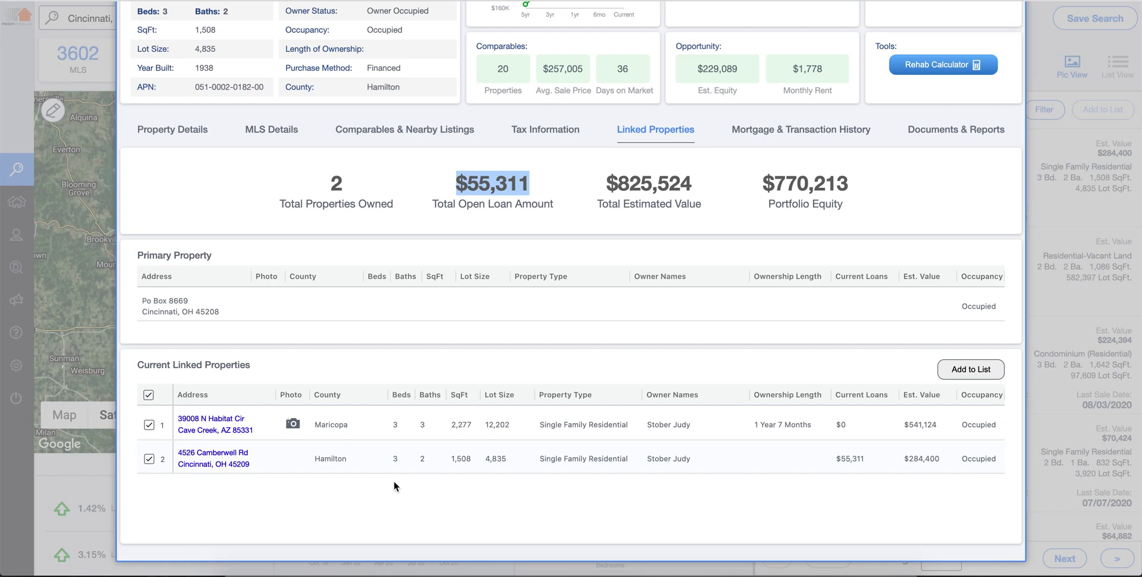
scroll(394, 481, "up", 3)
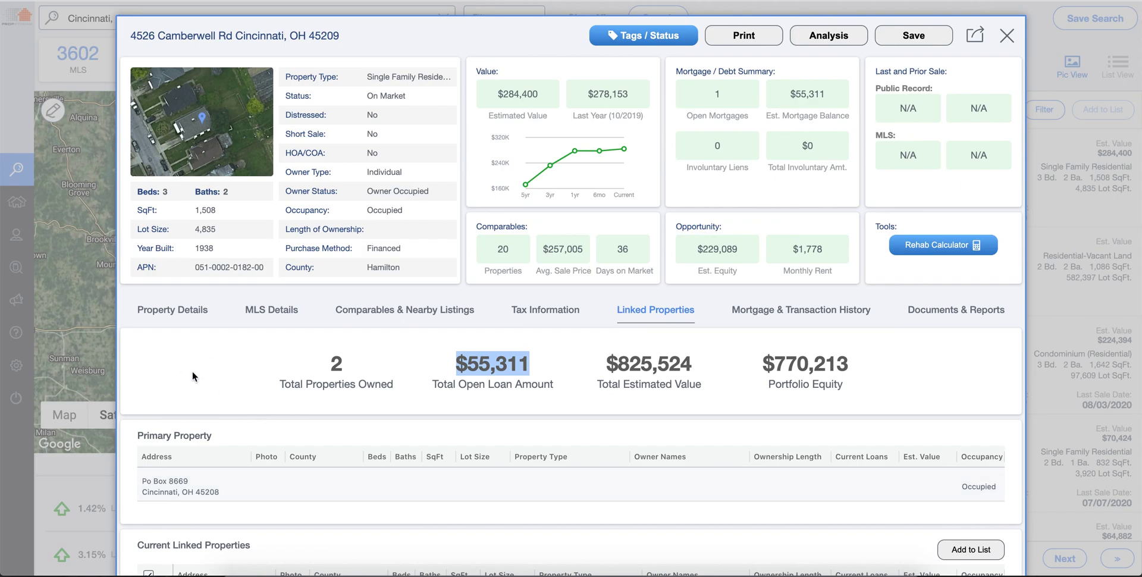
Step: Check the owner's mailing address in the property details, and view the property's mortgage and transaction history
left_click(184, 310)
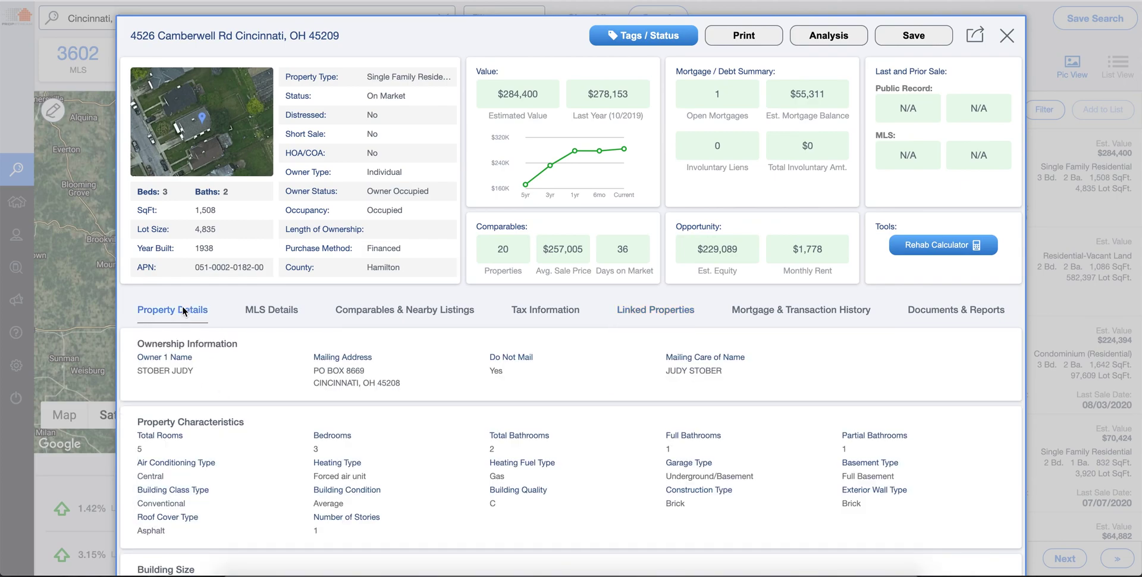
left_click_drag(314, 370, 405, 387)
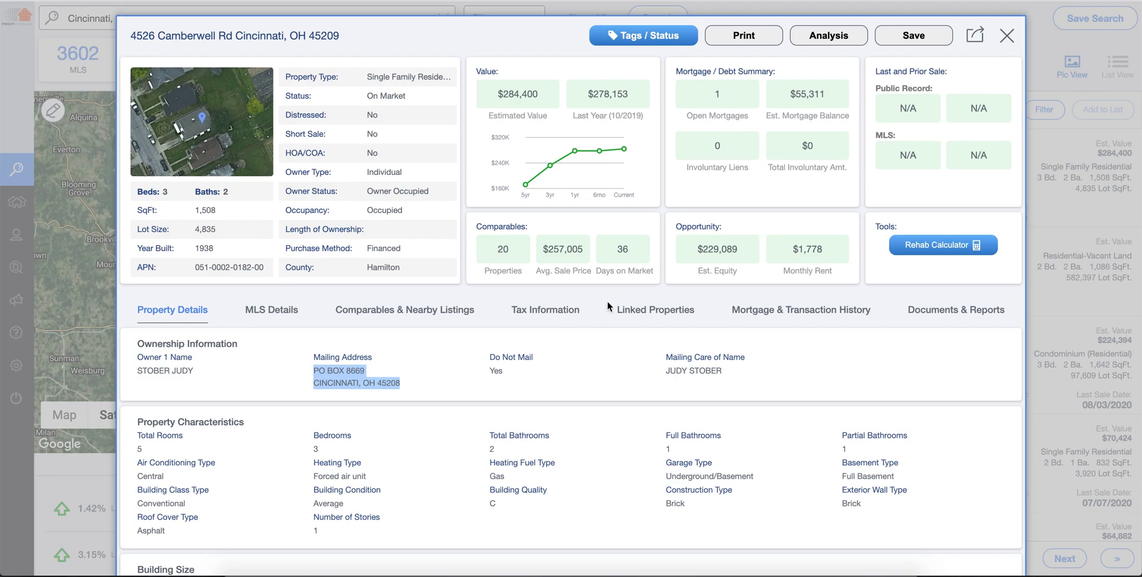
left_click(795, 311)
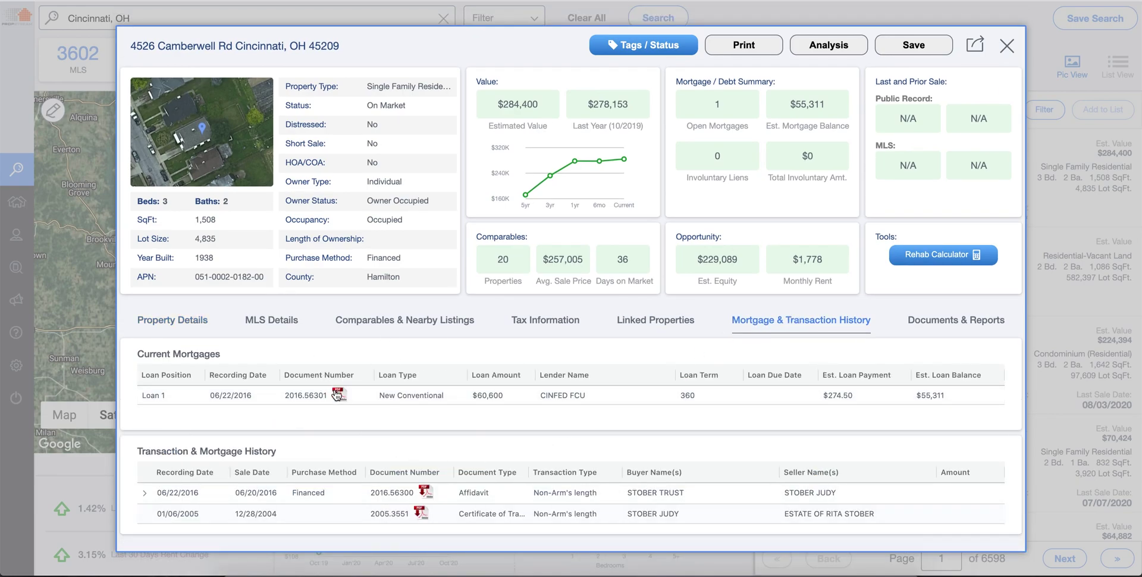
Step: View the property's available documents and reports, and close the property record to return to the search results
left_click(993, 322)
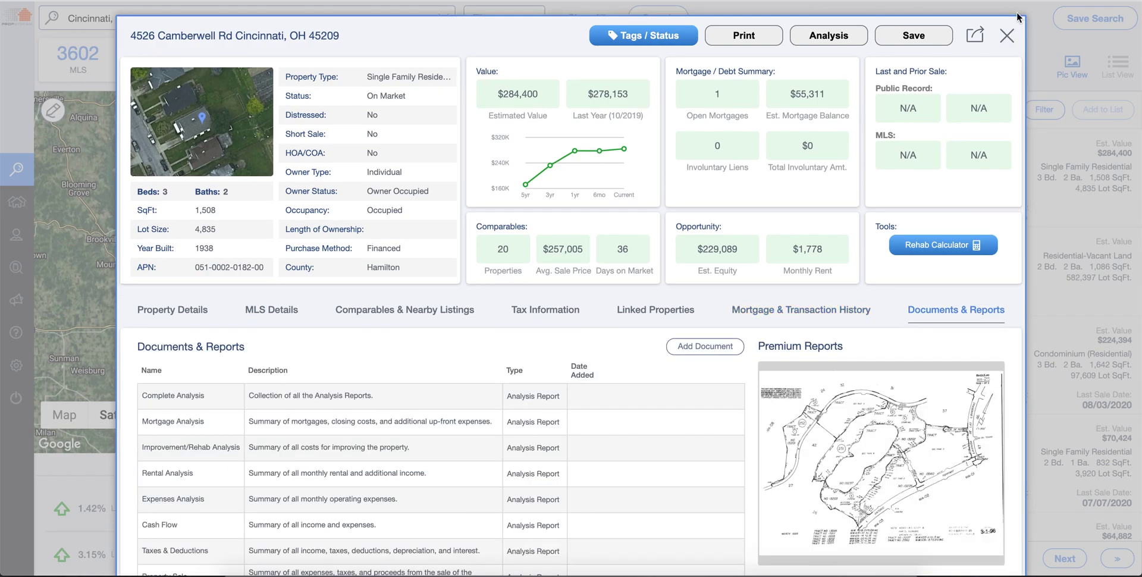
left_click(1009, 37)
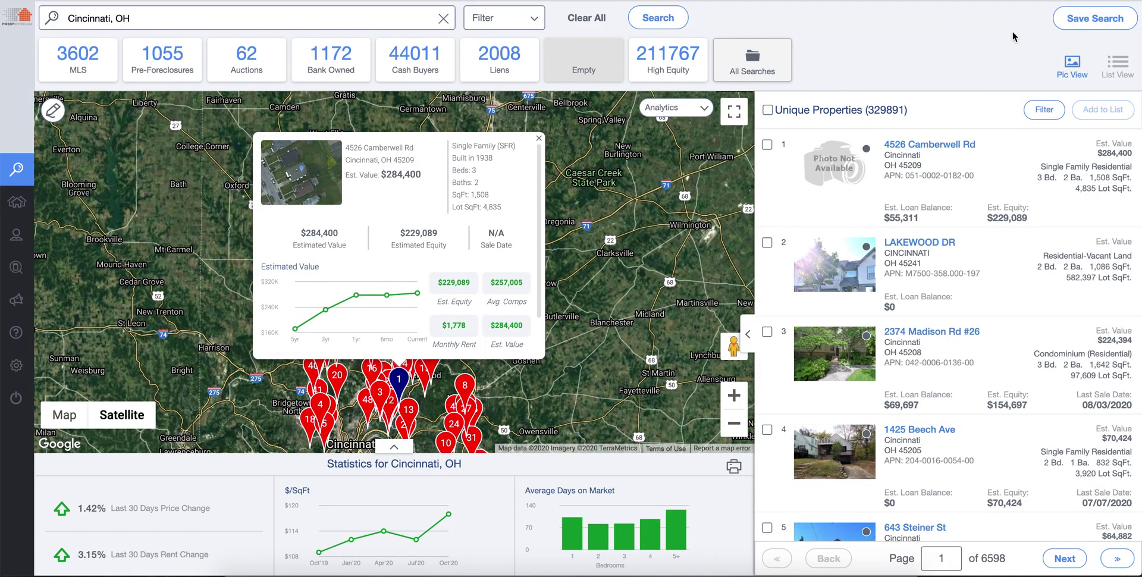